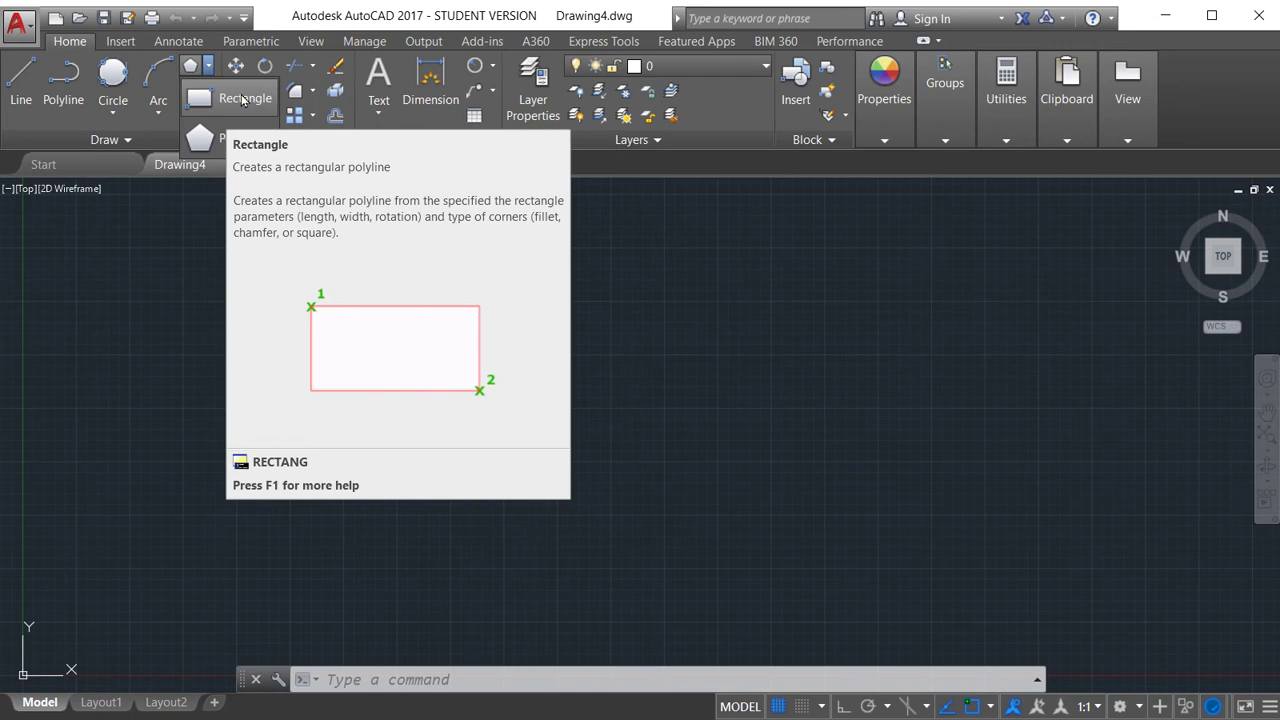
# Step: Draw a rectangle in the empty drawing area by picking two opposite corners
pyautogui.click(241, 97)
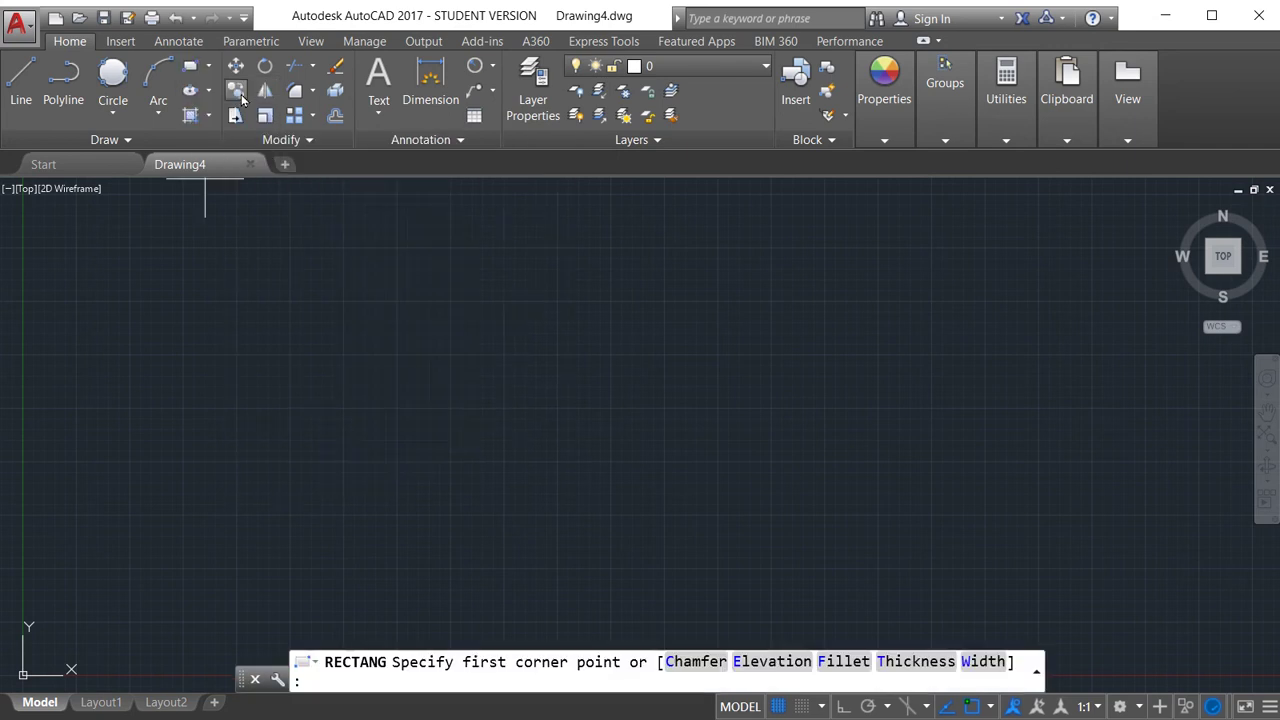
pyautogui.click(211, 510)
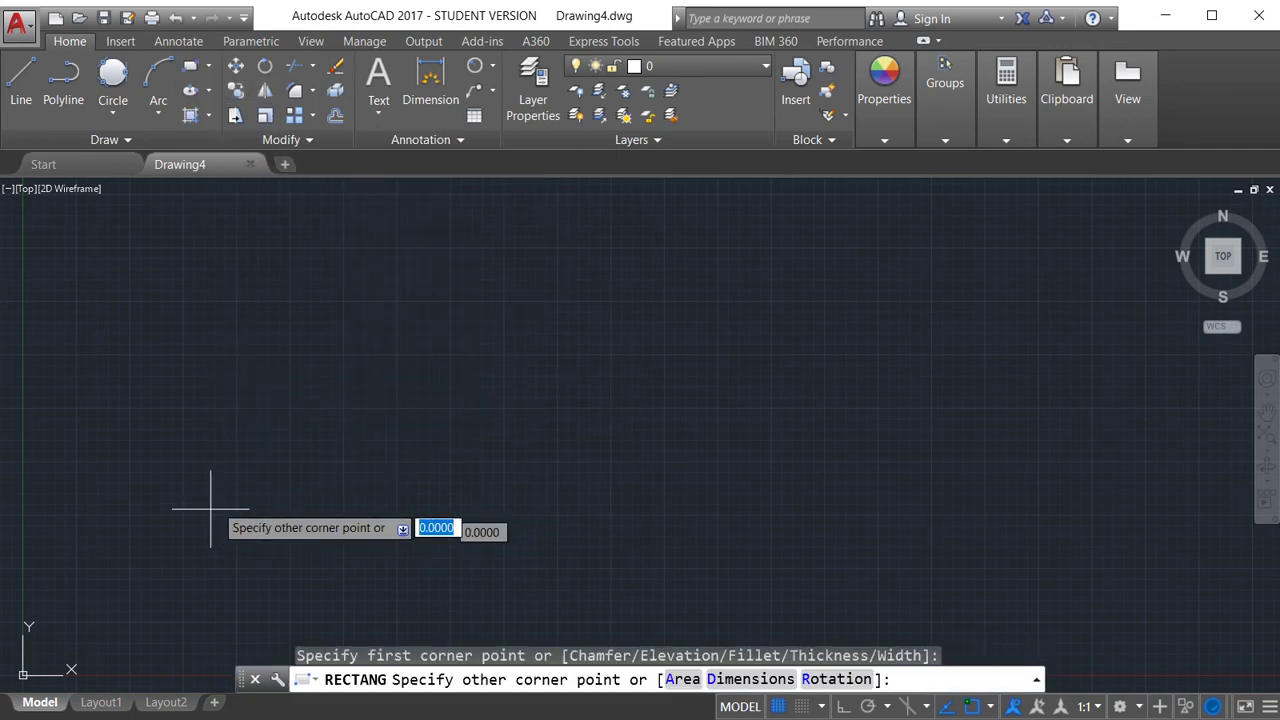
pyautogui.click(523, 343)
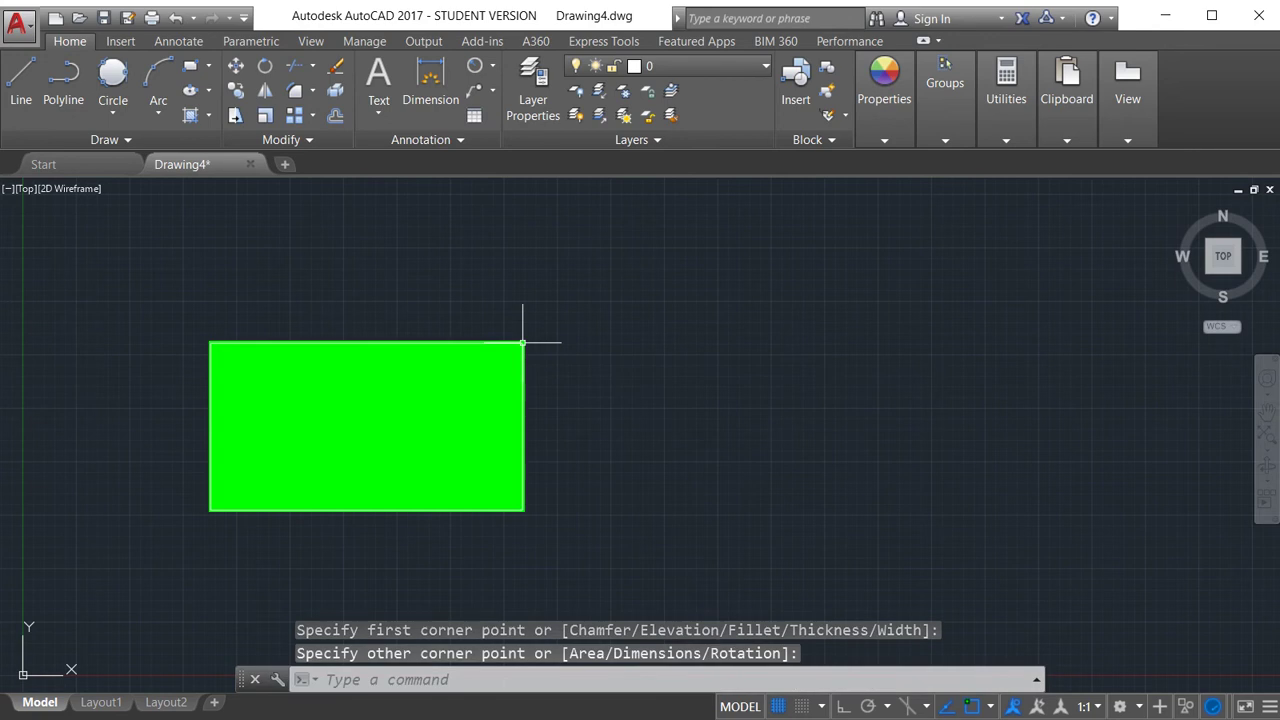
# Step: Erase the green-filled rectangle from the drawing
pyautogui.click(374, 344)
pyautogui.click(375, 339)
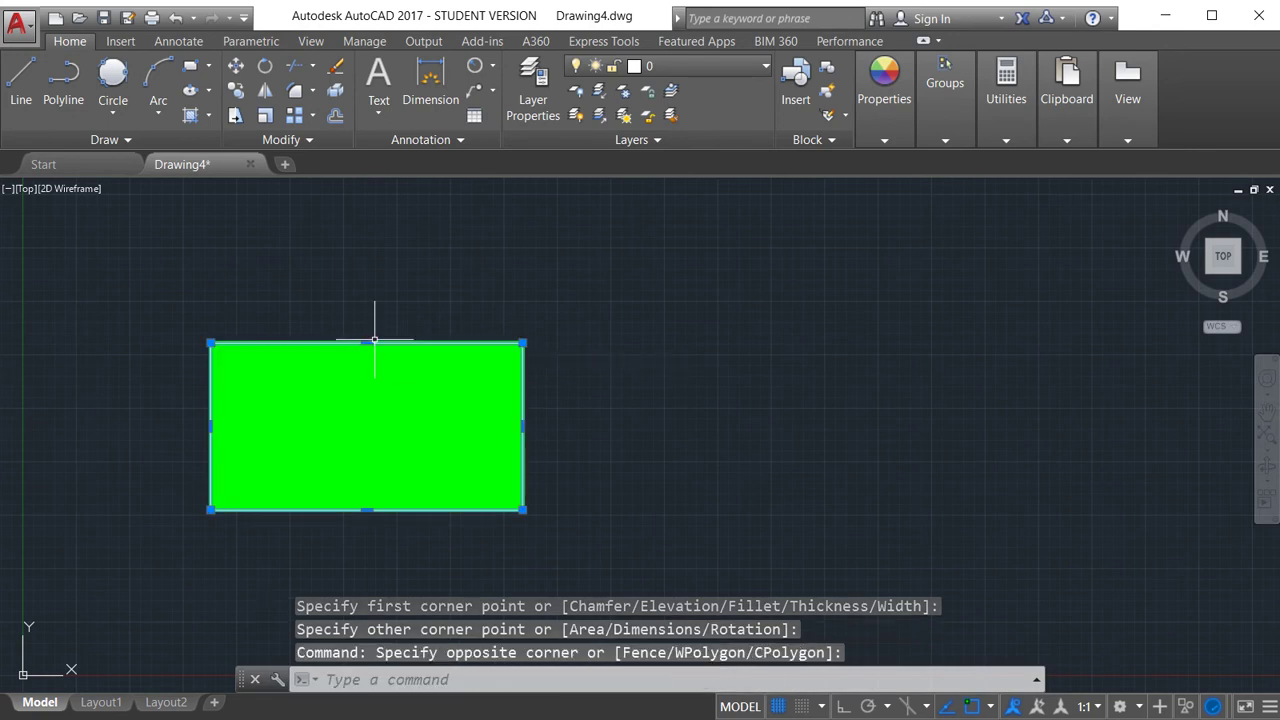
pyautogui.press('Delete')
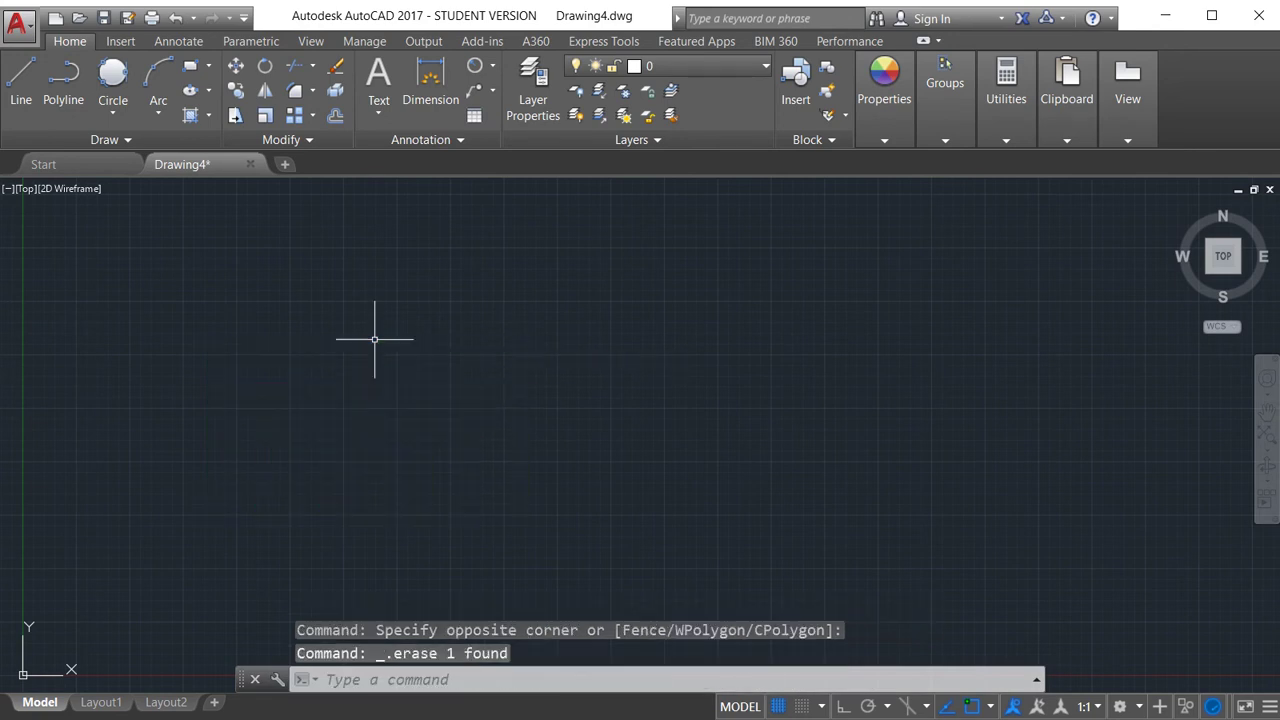
# Step: Draw a rectangle about 14.3 by 8 units by picking two opposite corners
pyautogui.click(191, 70)
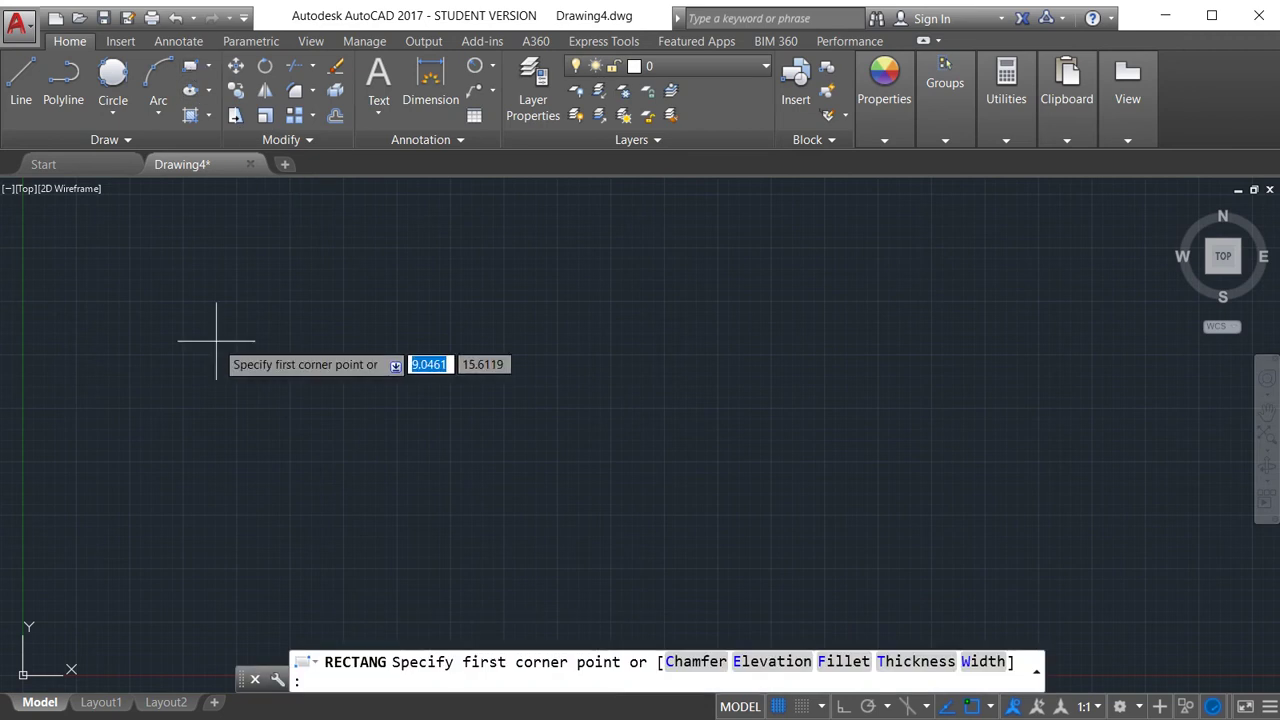
pyautogui.click(210, 490)
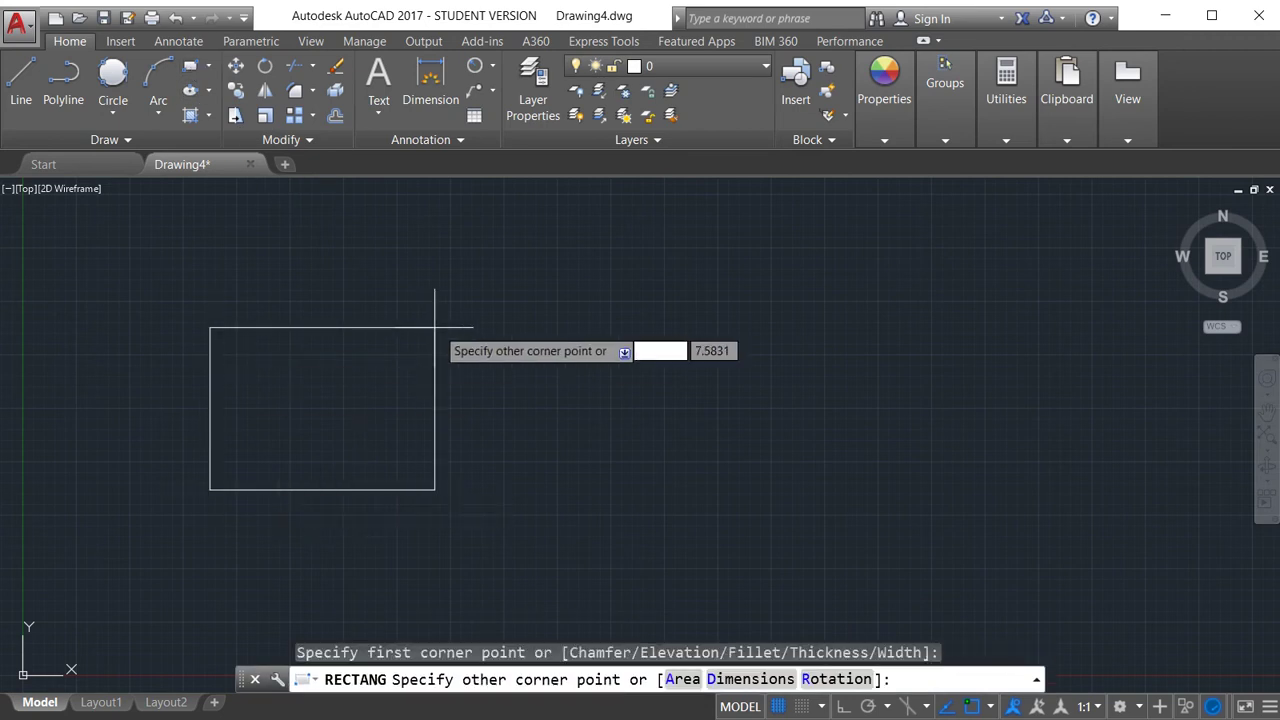
pyautogui.click(516, 319)
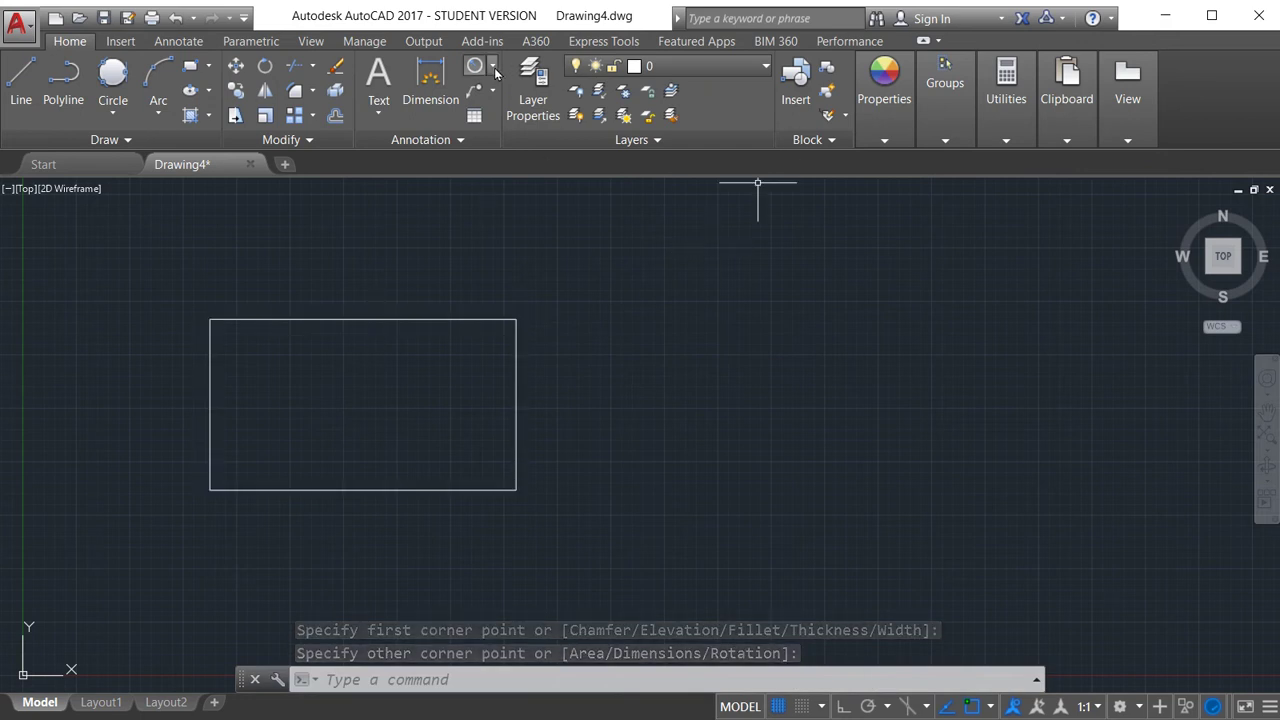
# Step: Add a linear dimension for the rectangle's bottom edge, with the dimension line below it
pyautogui.click(491, 66)
pyautogui.click(500, 100)
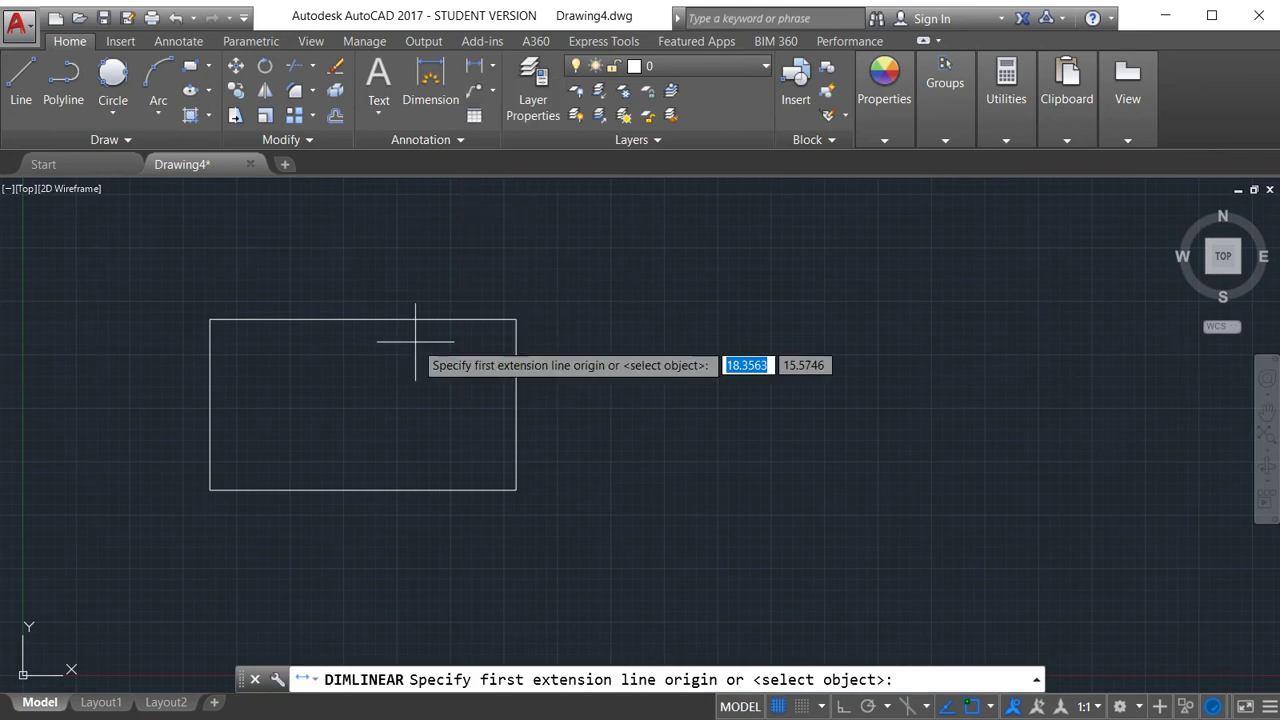
pyautogui.click(210, 490)
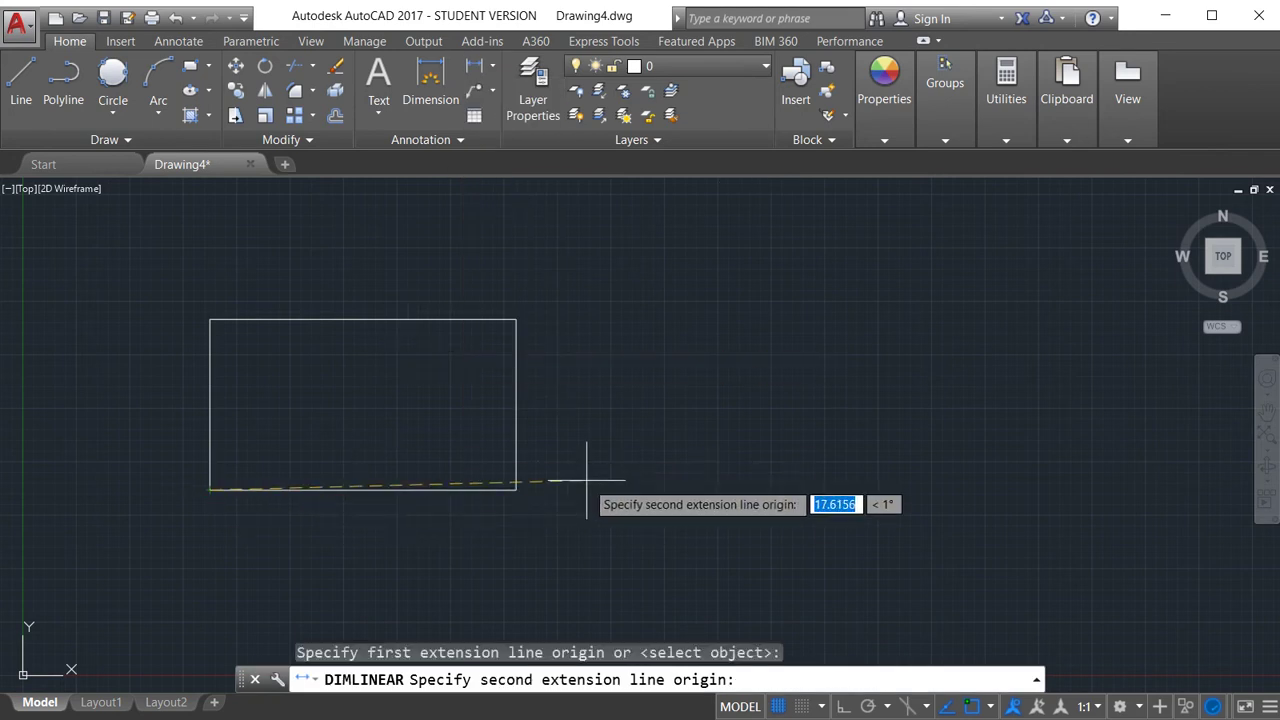
pyautogui.click(516, 490)
pyautogui.click(520, 541)
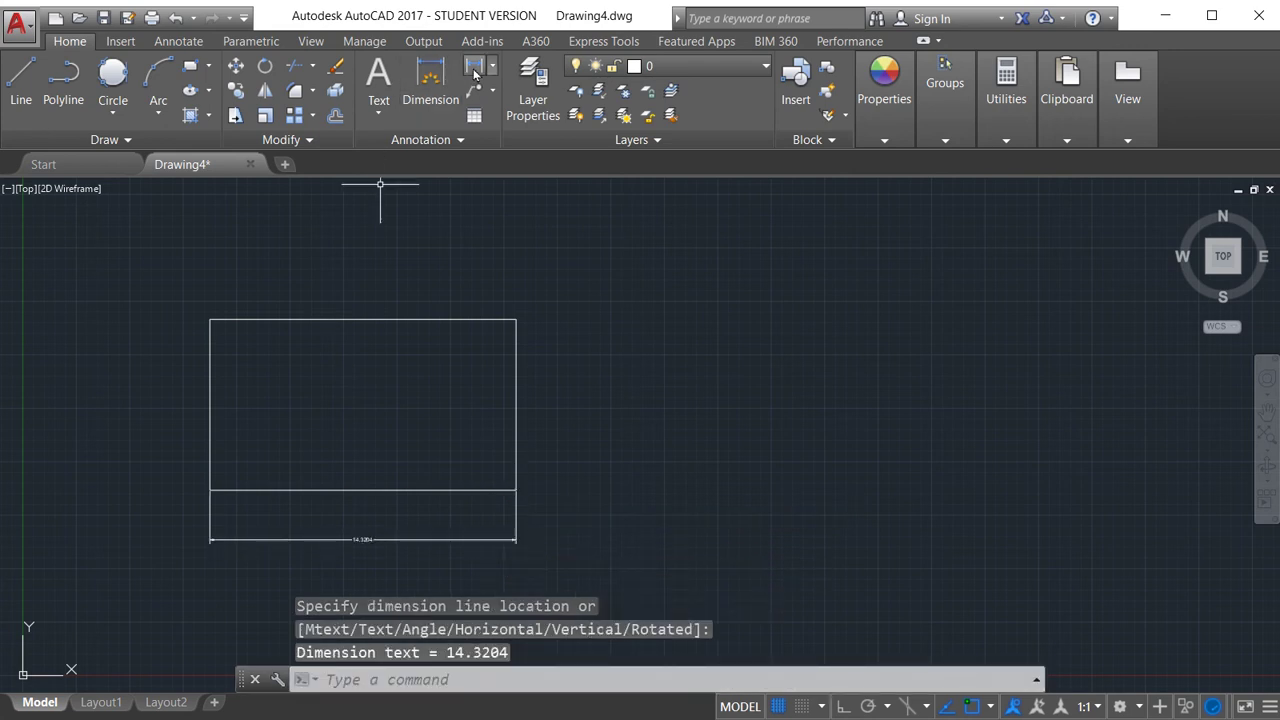
# Step: Add a linear dimension for the rectangle's right edge, with the dimension line outside it
pyautogui.click(450, 76)
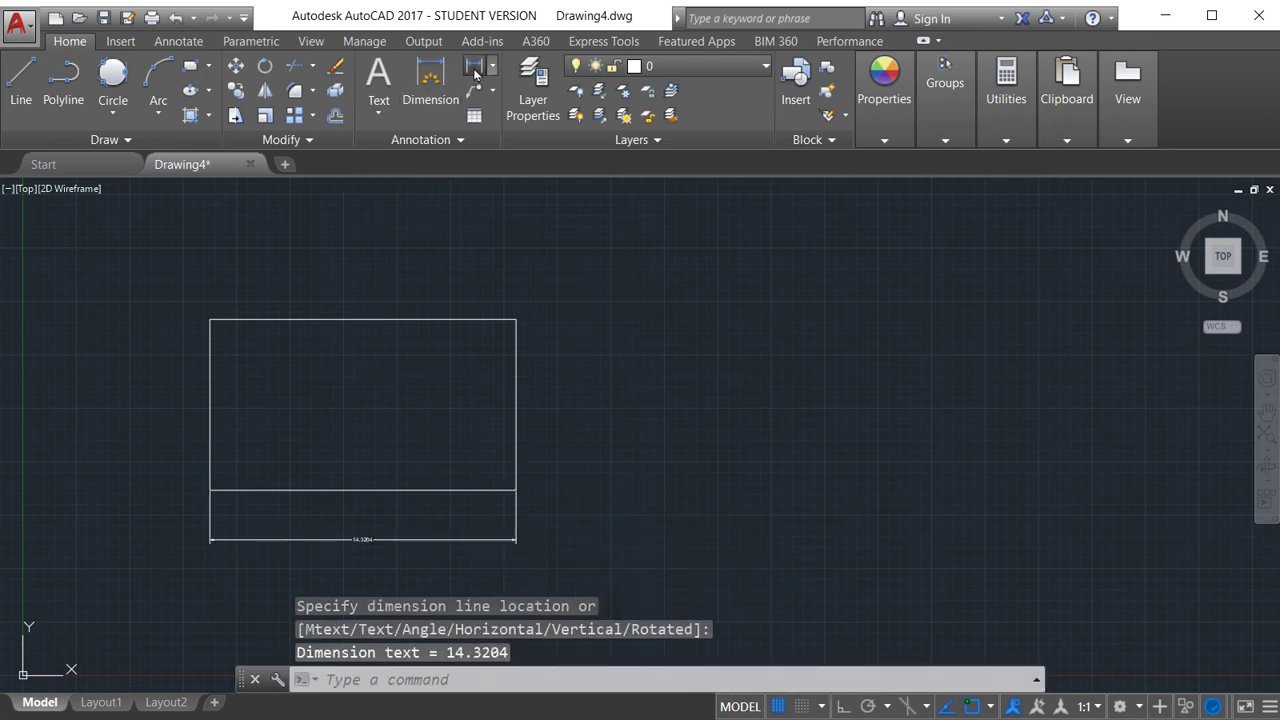
pyautogui.click(514, 319)
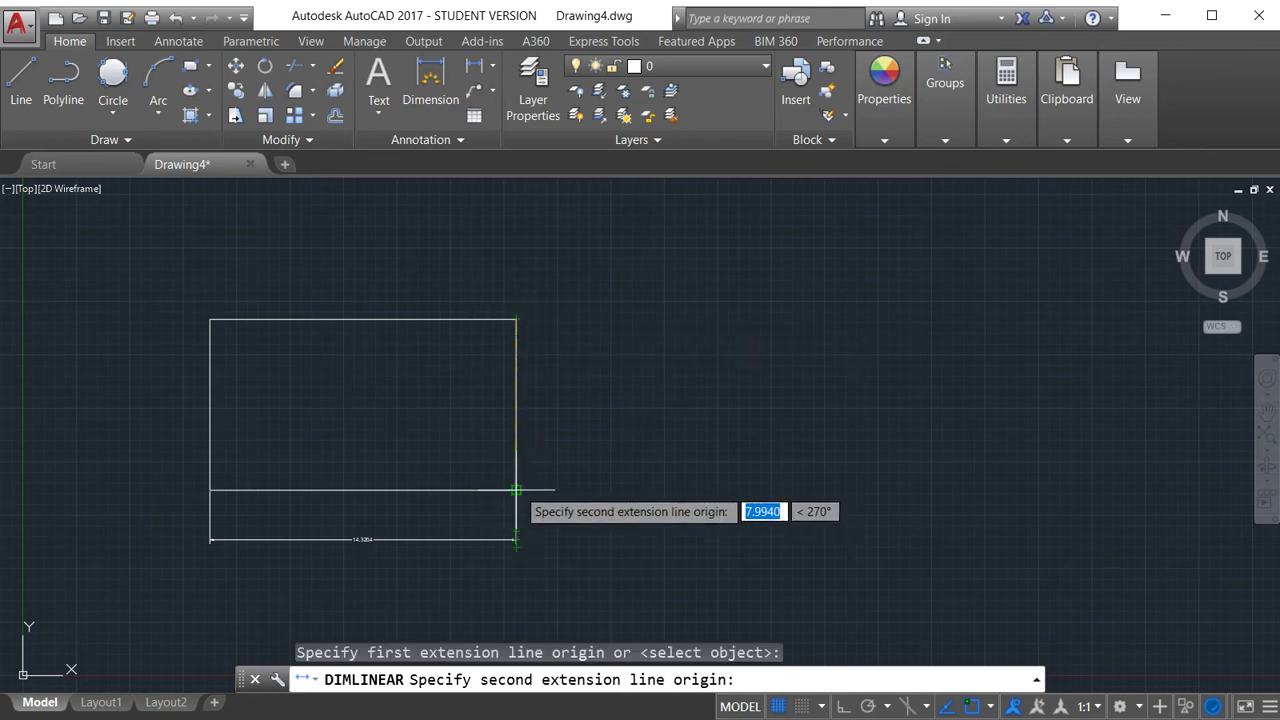
pyautogui.click(516, 490)
pyautogui.click(566, 406)
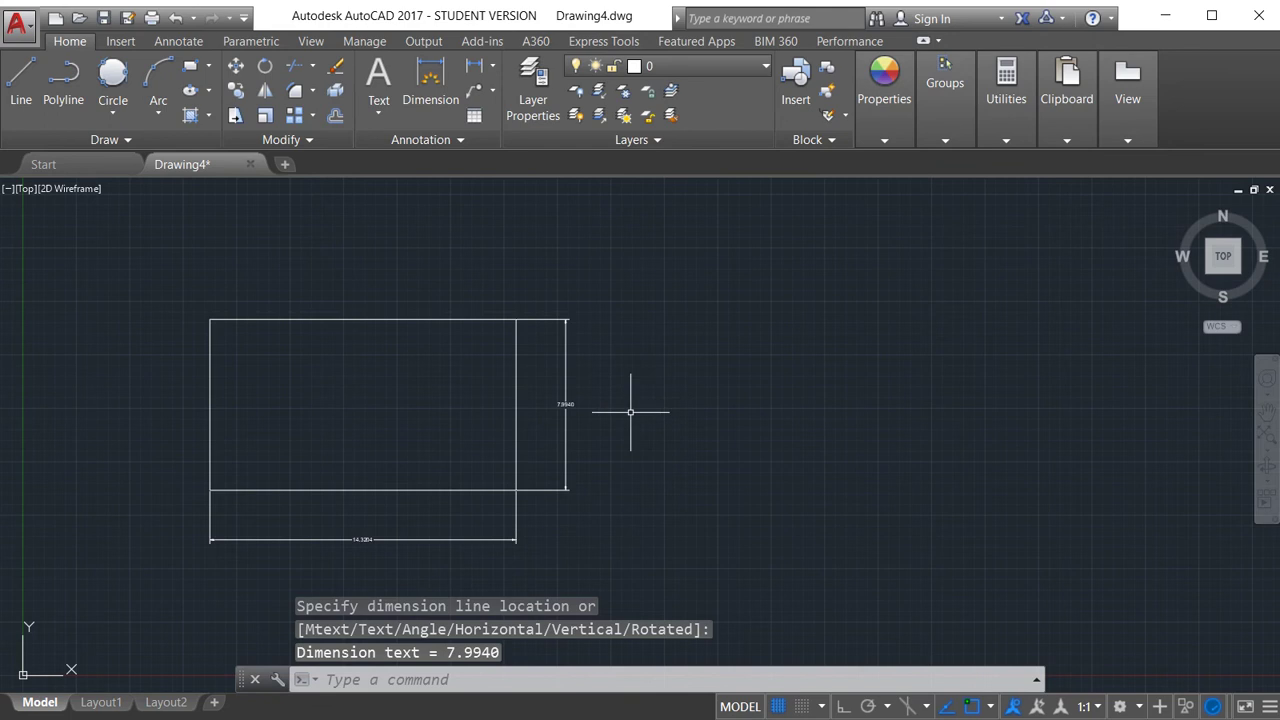
# Step: Modify the Standard dimension style's text to ISO standard alignment with vertical placement Above
pyautogui.write('d')
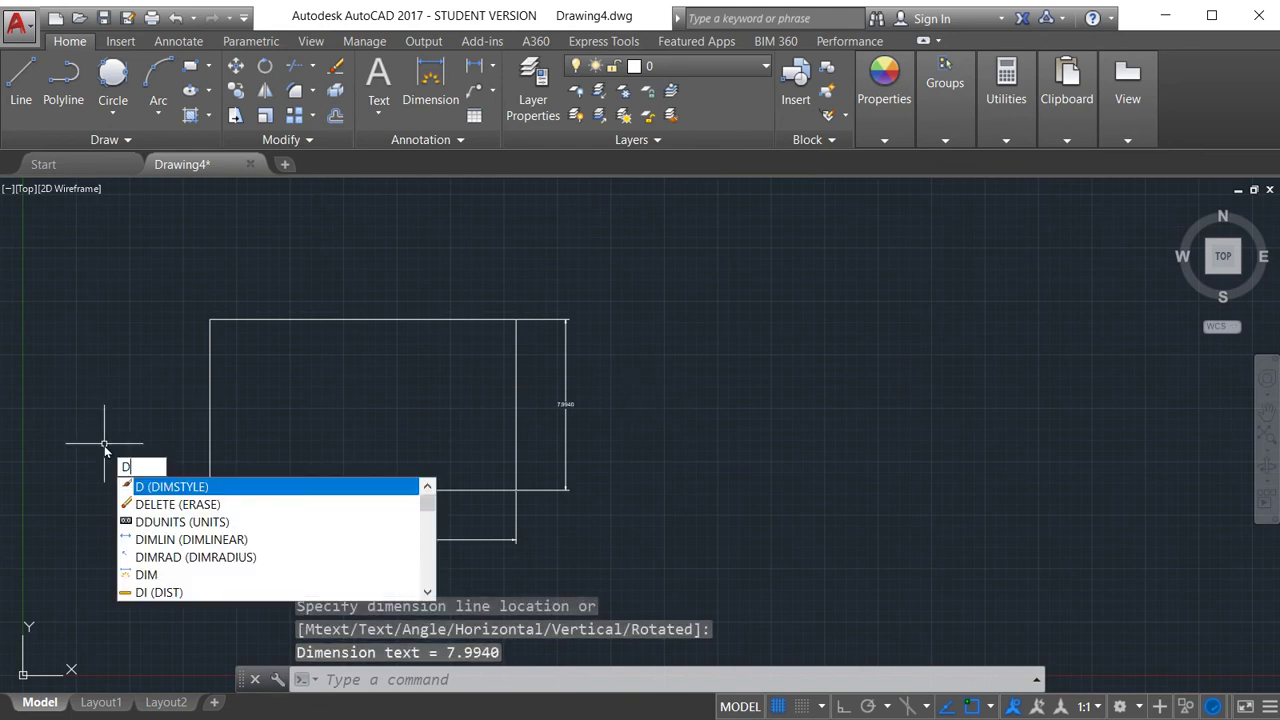
pyautogui.press('Return')
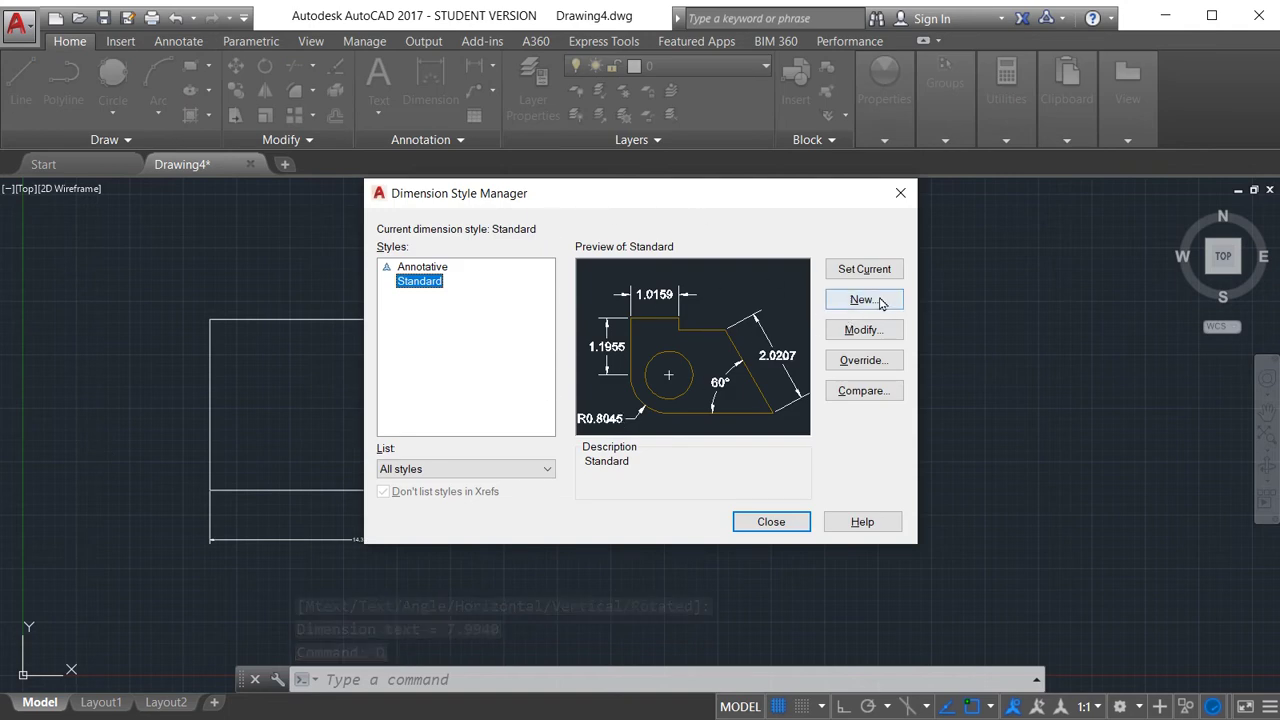
pyautogui.click(860, 334)
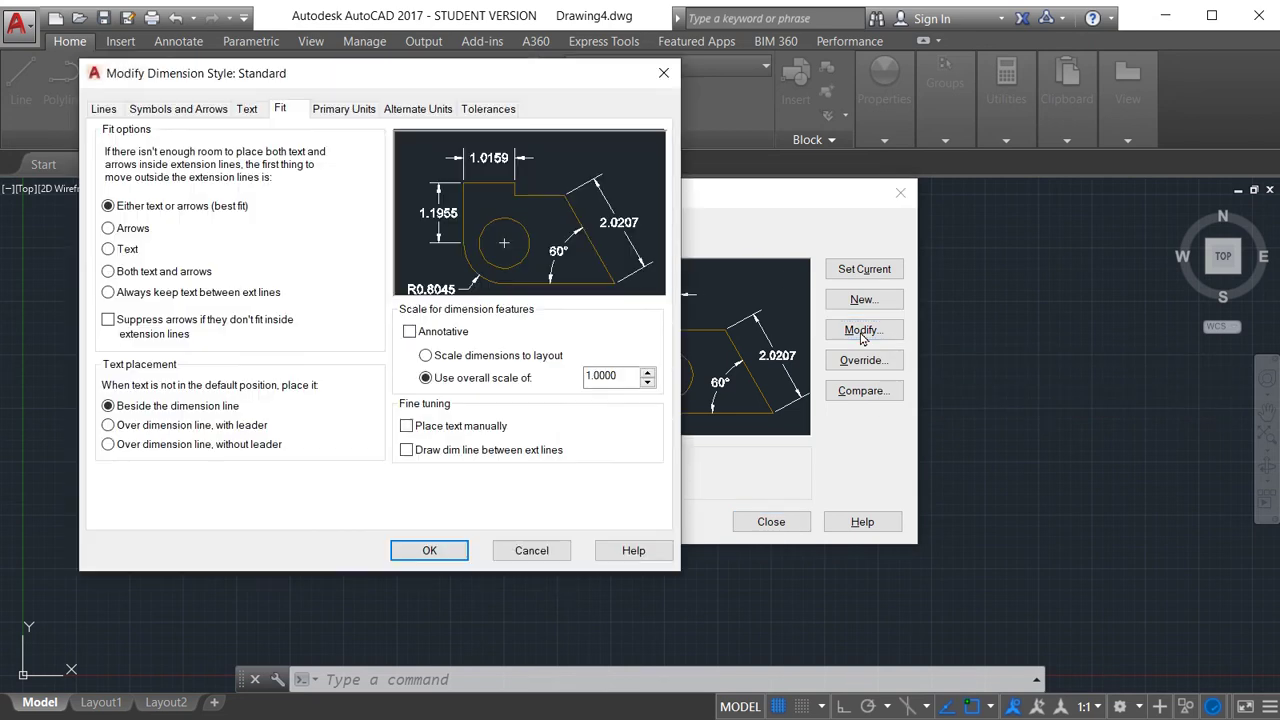
pyautogui.click(247, 109)
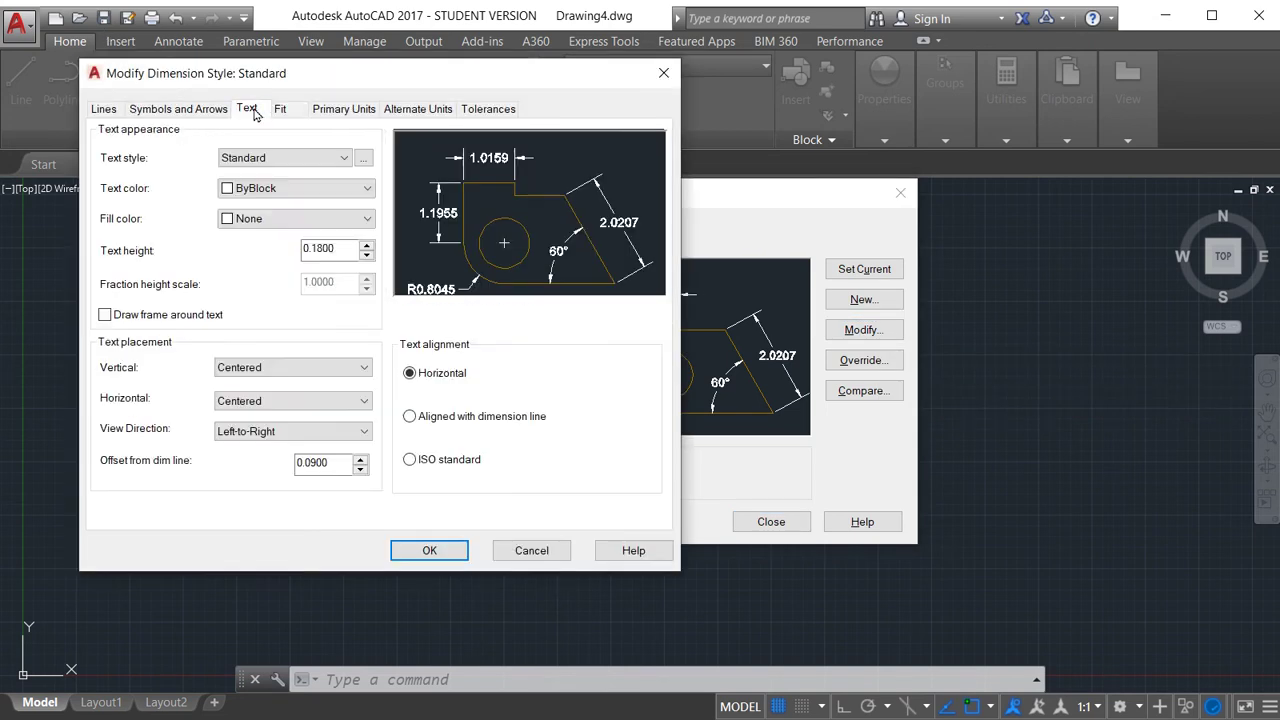
pyautogui.click(410, 460)
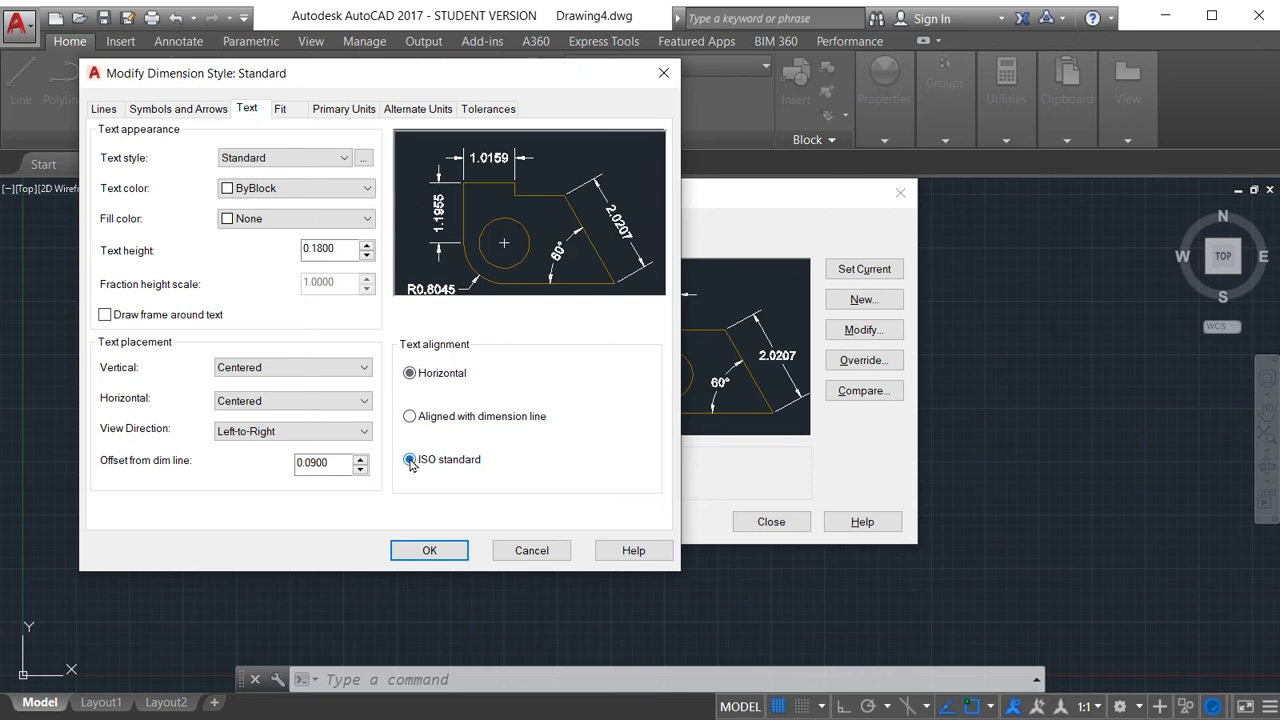
pyautogui.click(334, 369)
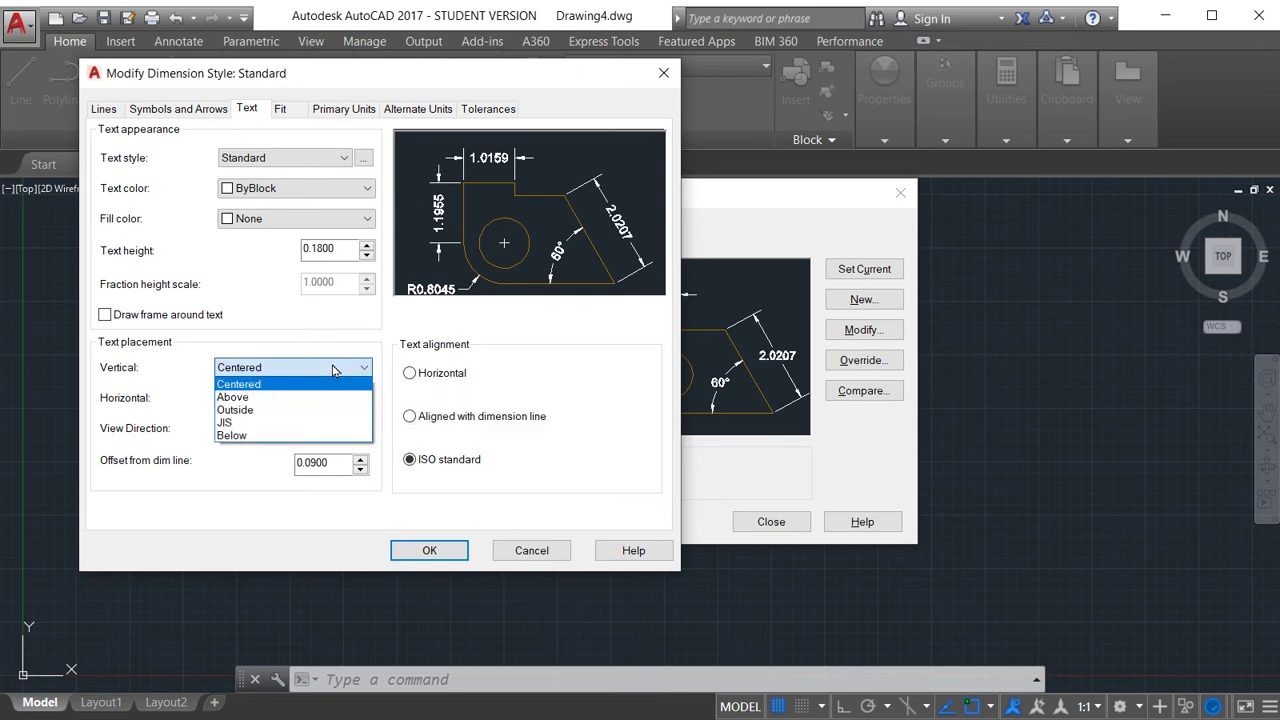
pyautogui.click(278, 403)
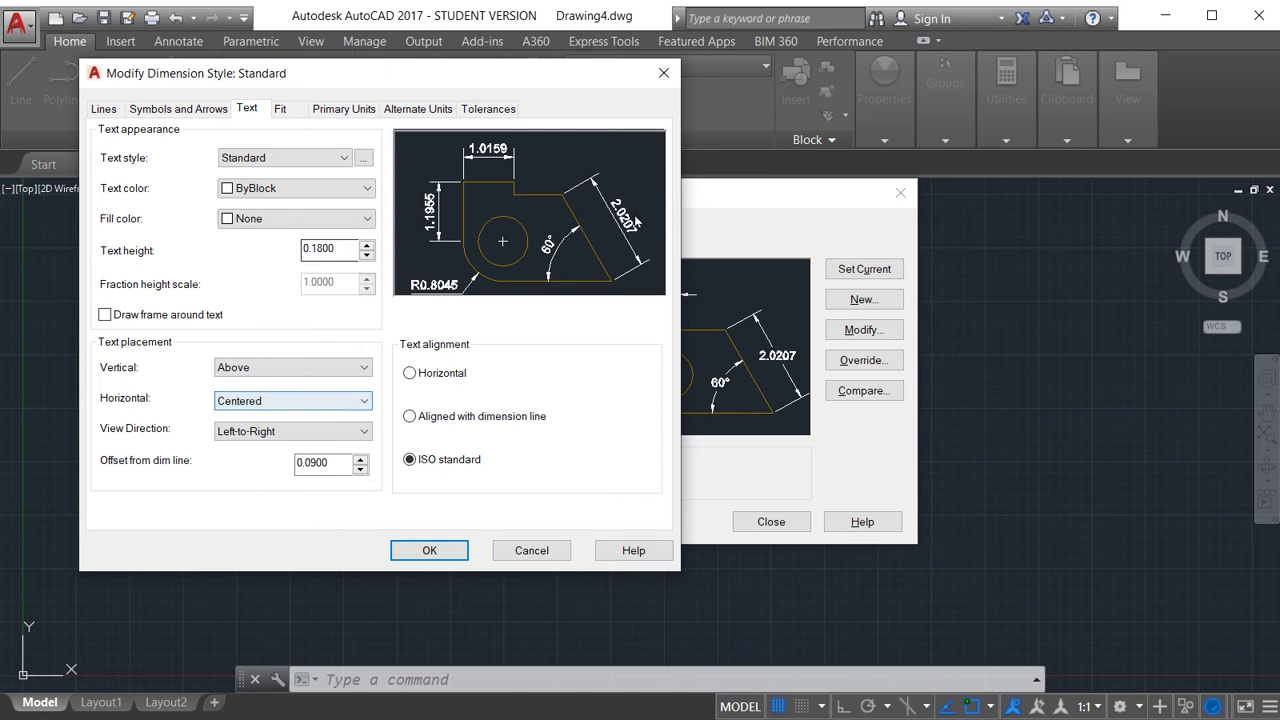
# Step: Enable drawing the dimension line between extension lines and set the dimension style's overall scale to 3
pyautogui.click(282, 109)
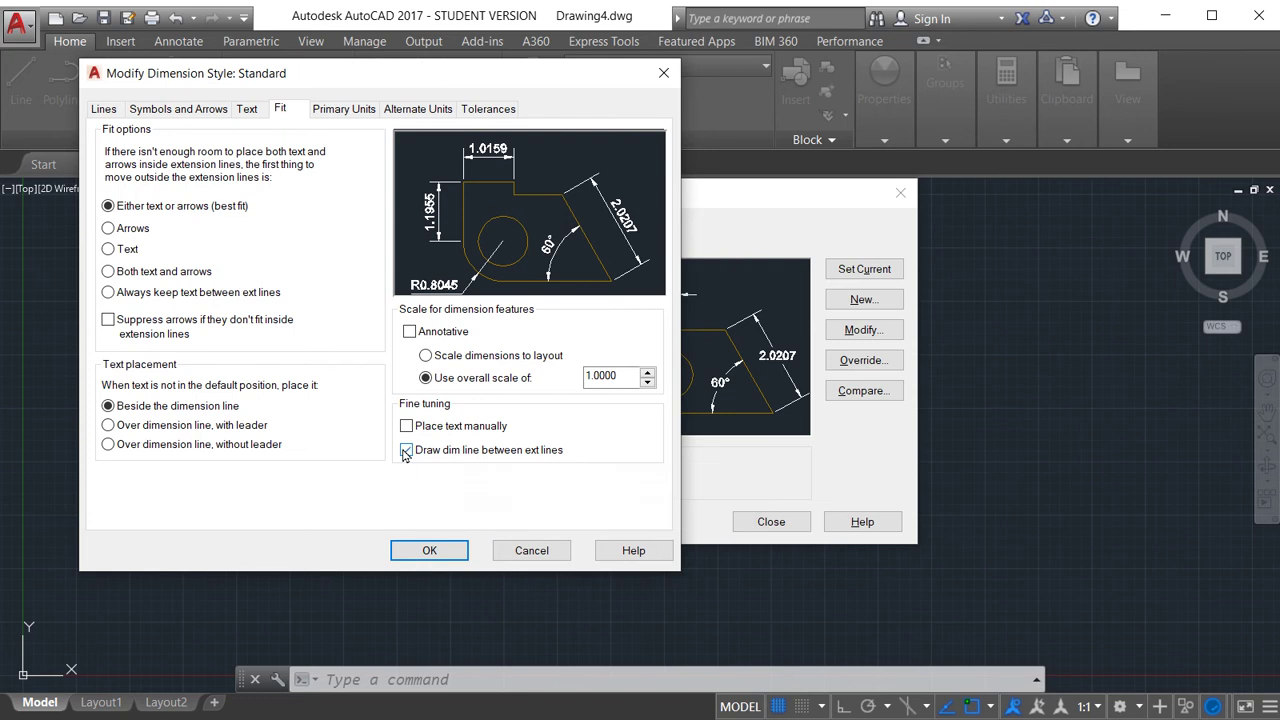
pyautogui.click(405, 451)
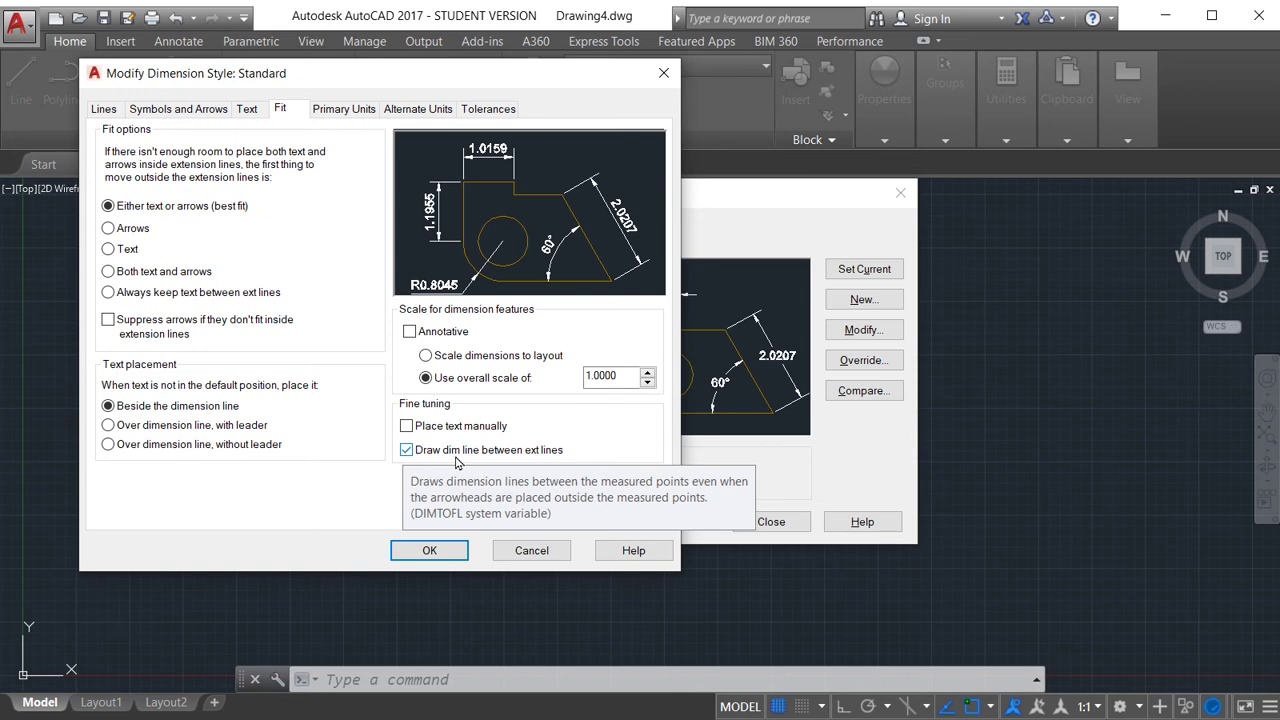
pyautogui.click(345, 109)
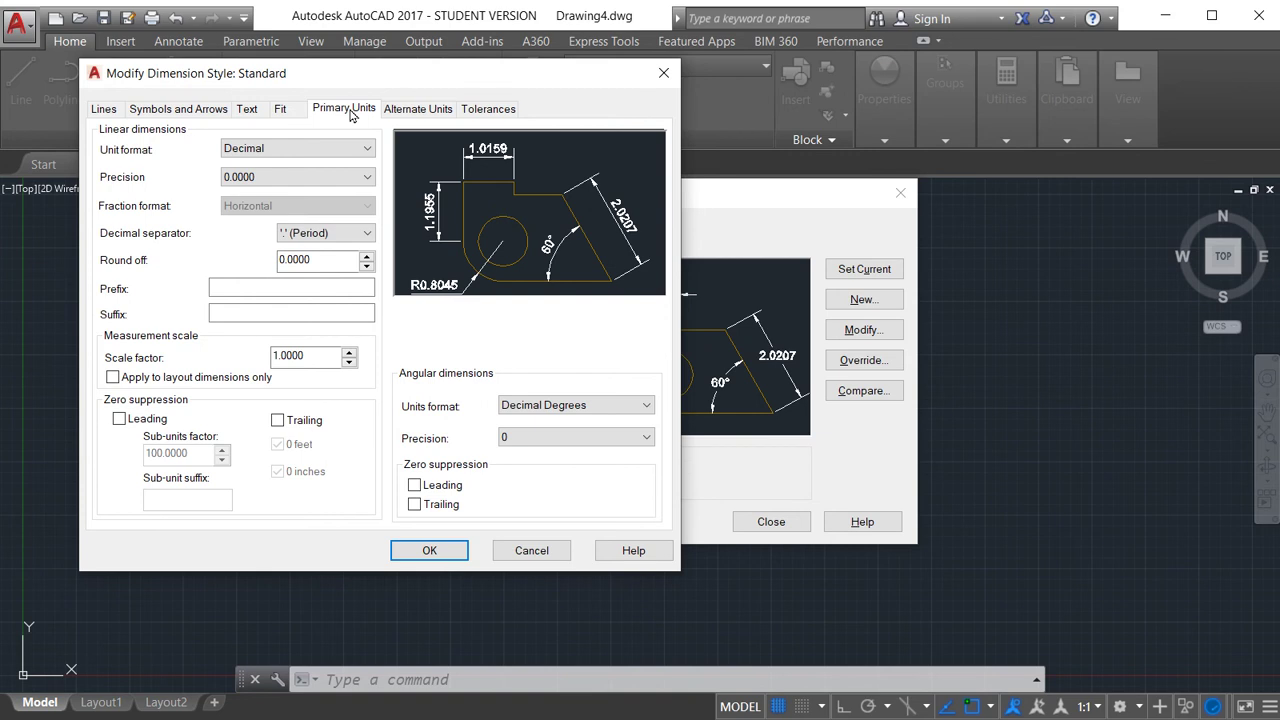
pyautogui.click(279, 109)
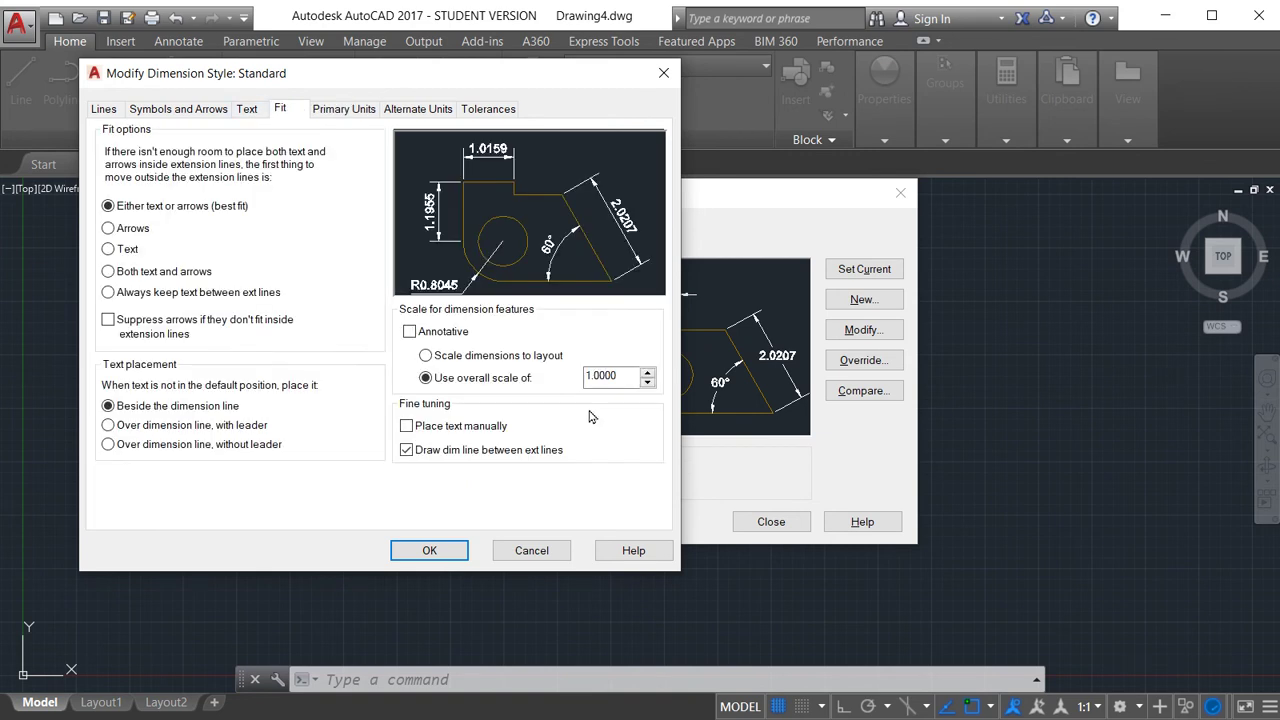
pyautogui.click(627, 376)
pyautogui.press('BackSpace')
pyautogui.press('BackSpace')
pyautogui.press('BackSpace')
pyautogui.press('BackSpace')
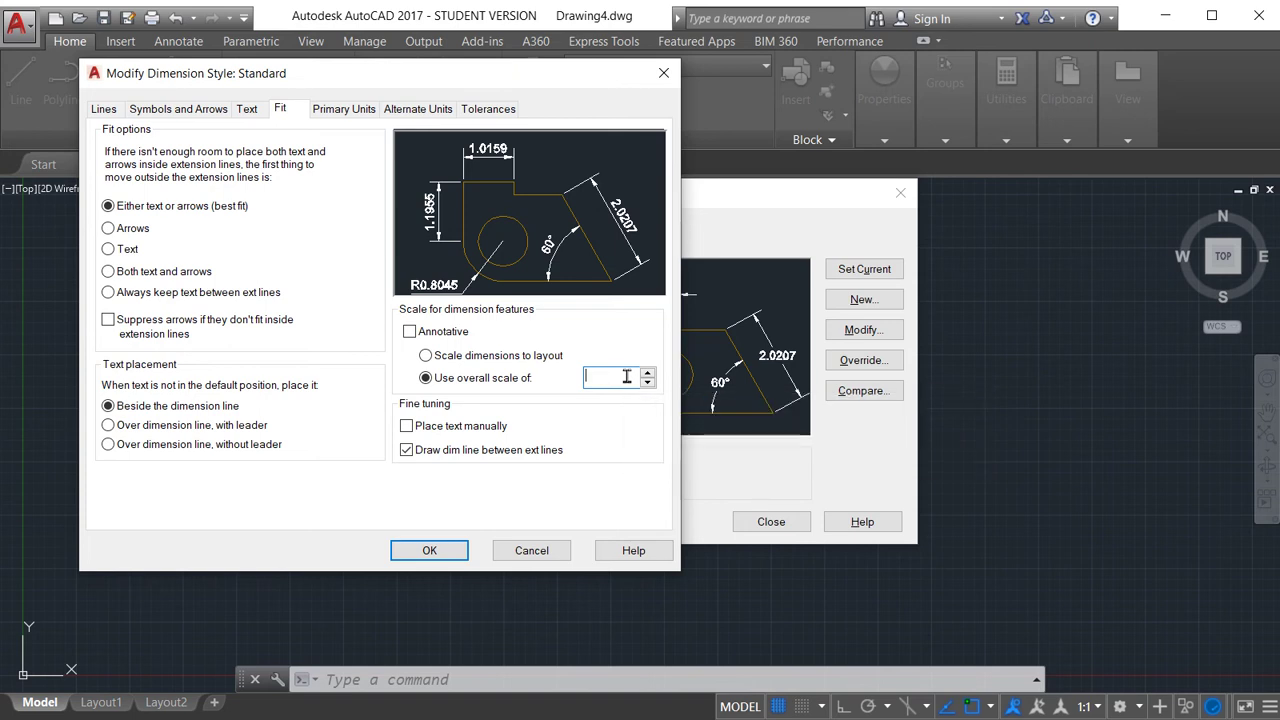
pyautogui.write('3')
# Step: Set the linear dimension precision to 0.00, then apply the style changes and close the Dimension Style Manager
pyautogui.click(344, 108)
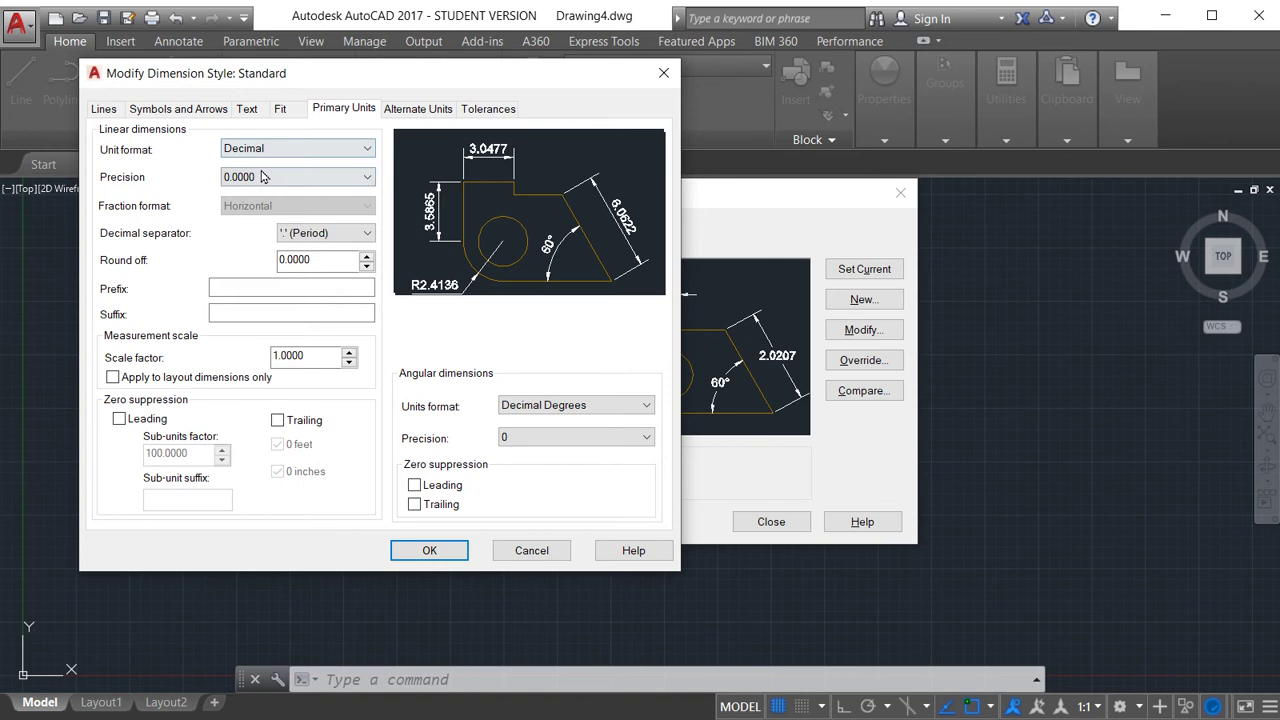
pyautogui.click(271, 180)
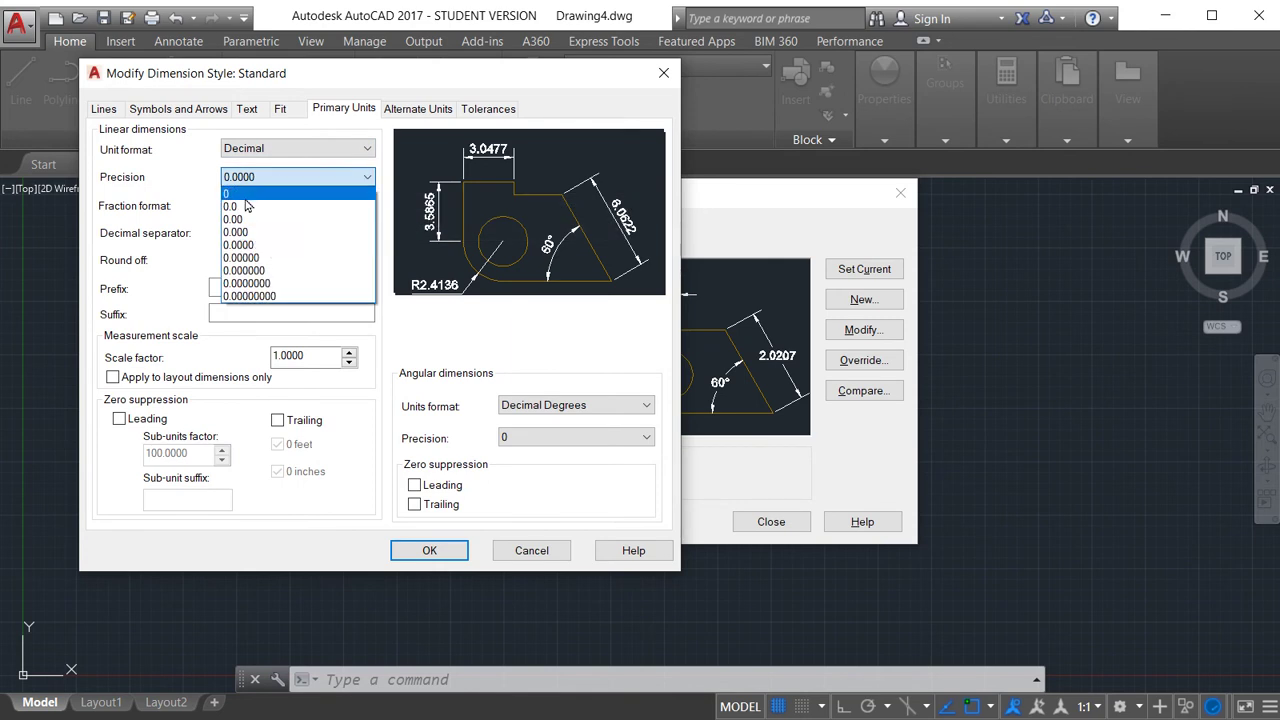
pyautogui.click(246, 196)
pyautogui.click(246, 177)
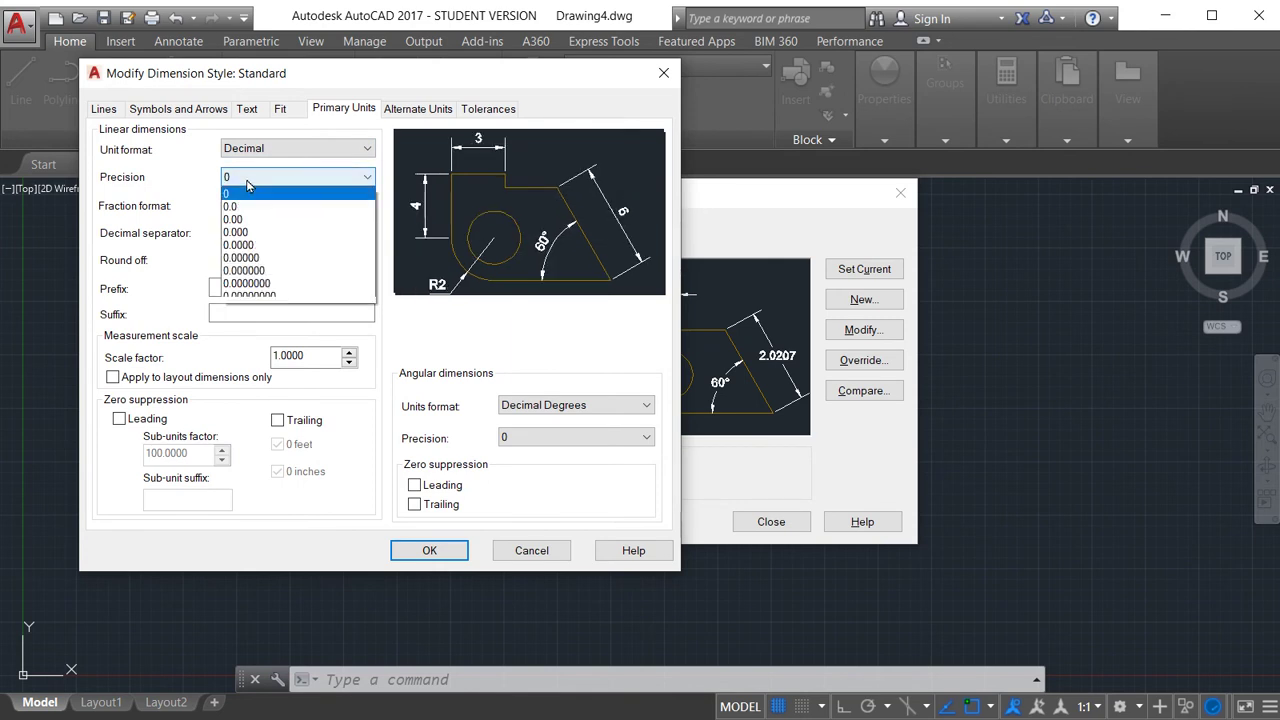
pyautogui.click(248, 220)
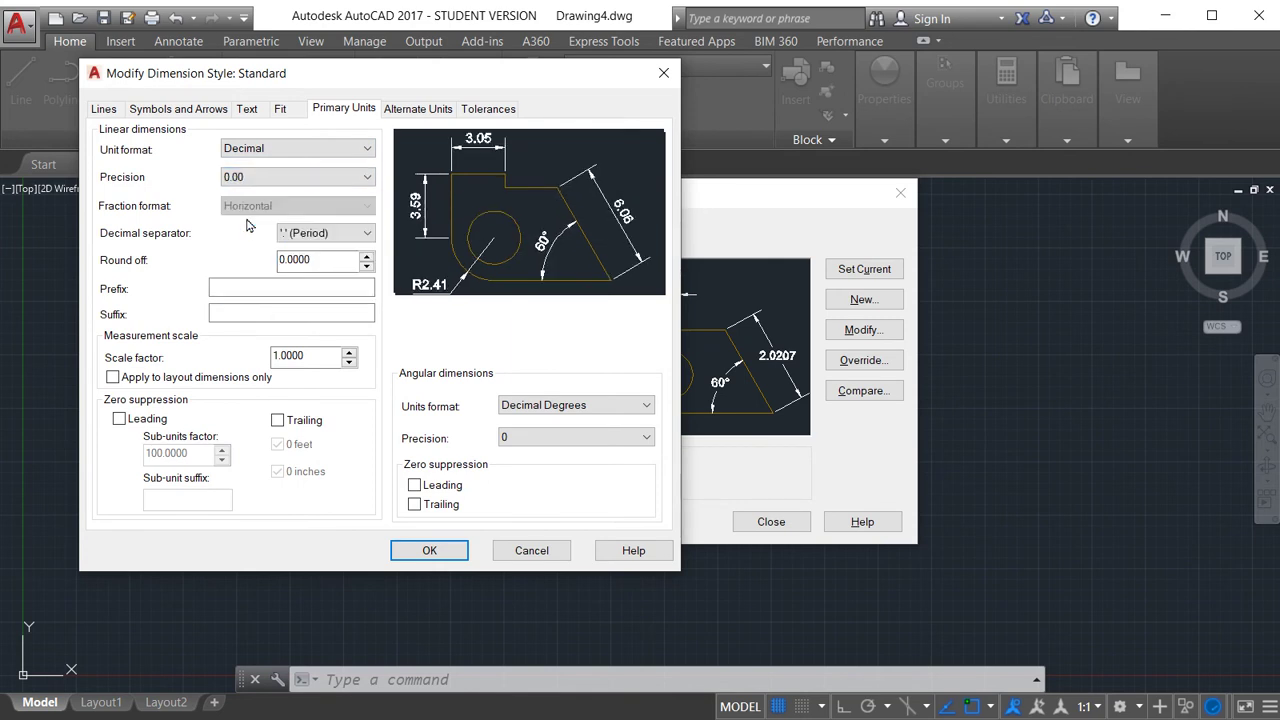
pyautogui.click(430, 550)
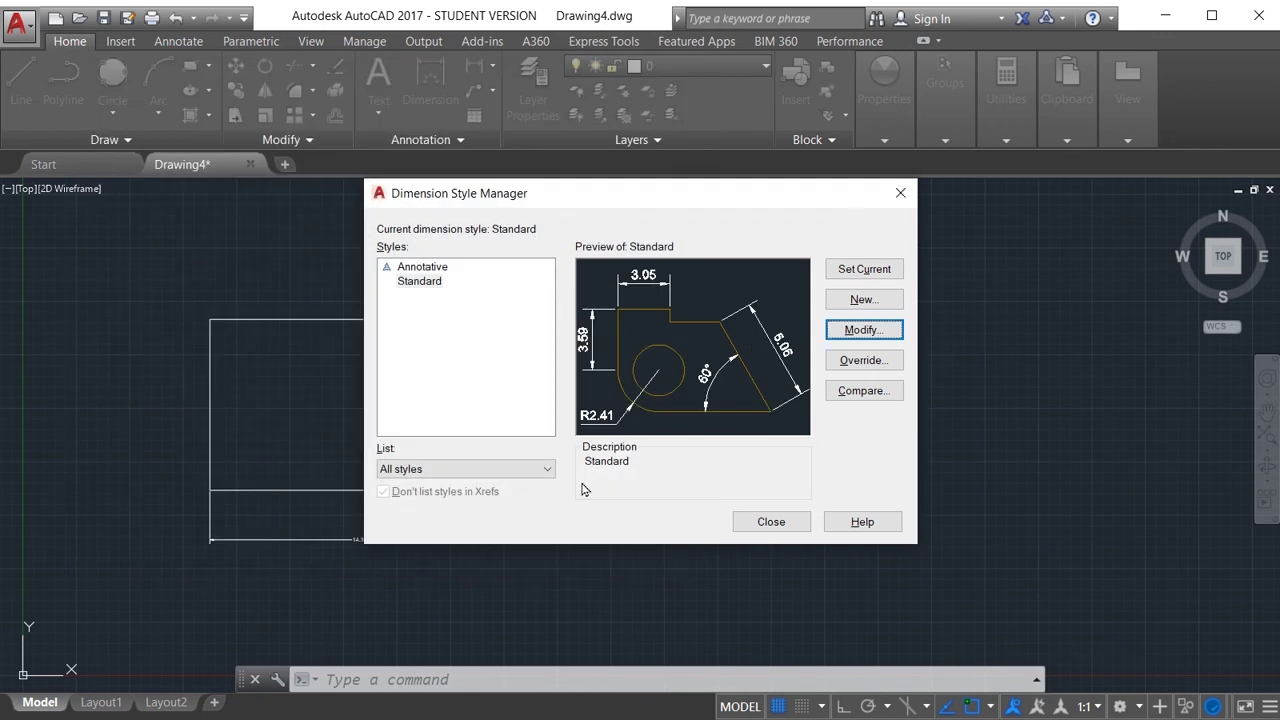
pyautogui.click(770, 521)
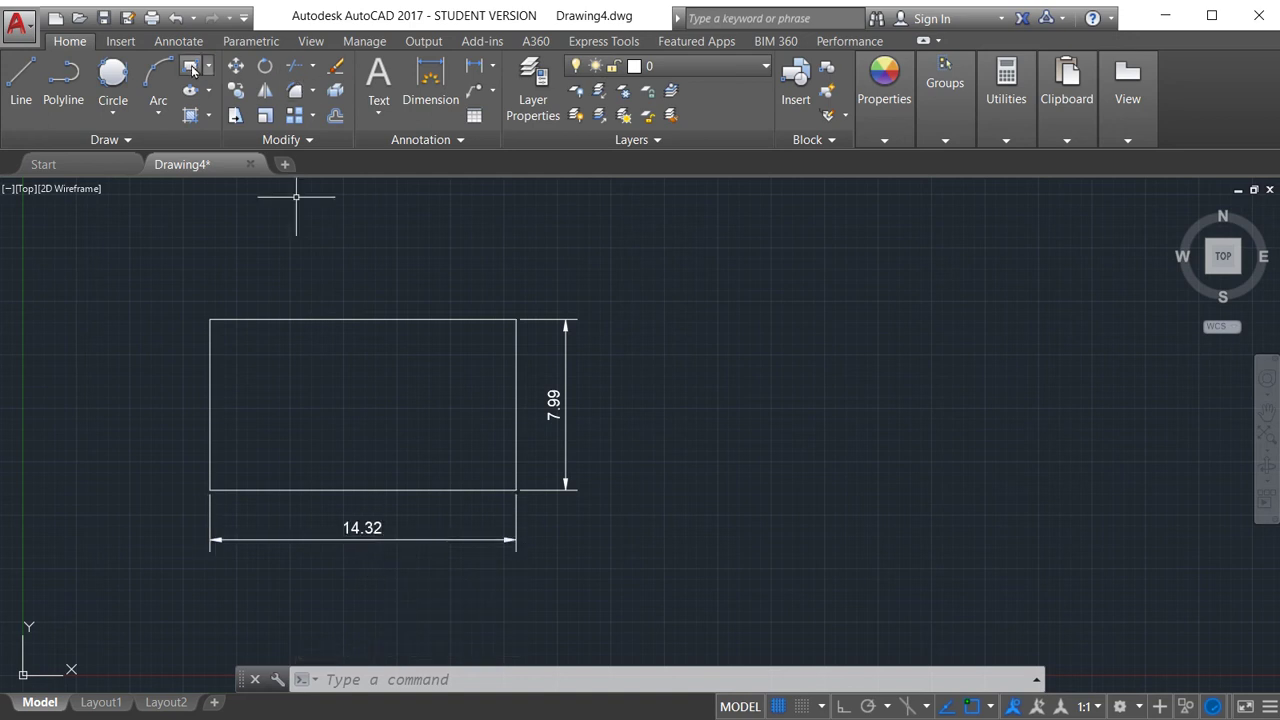
# Step: Draw a second rectangle to the right of the existing one using the Dimensions option, with length 15 and width 10
pyautogui.click(191, 67)
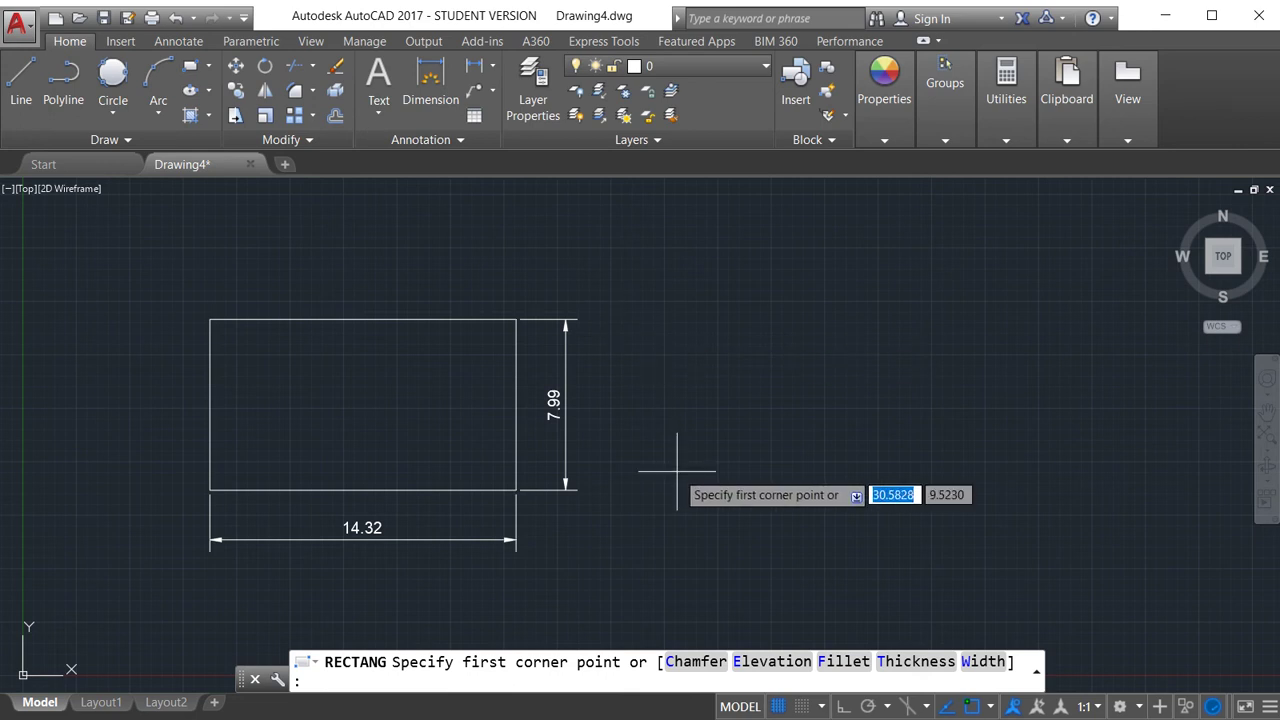
pyautogui.click(667, 516)
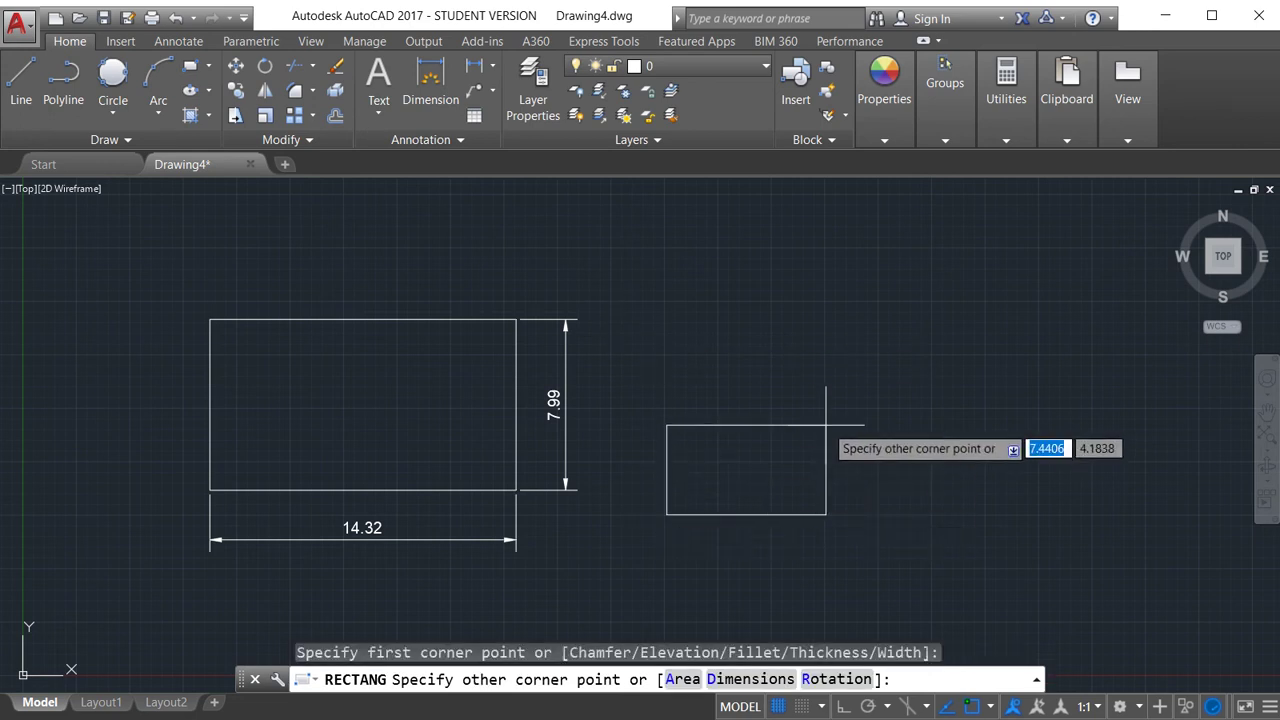
pyautogui.click(751, 679)
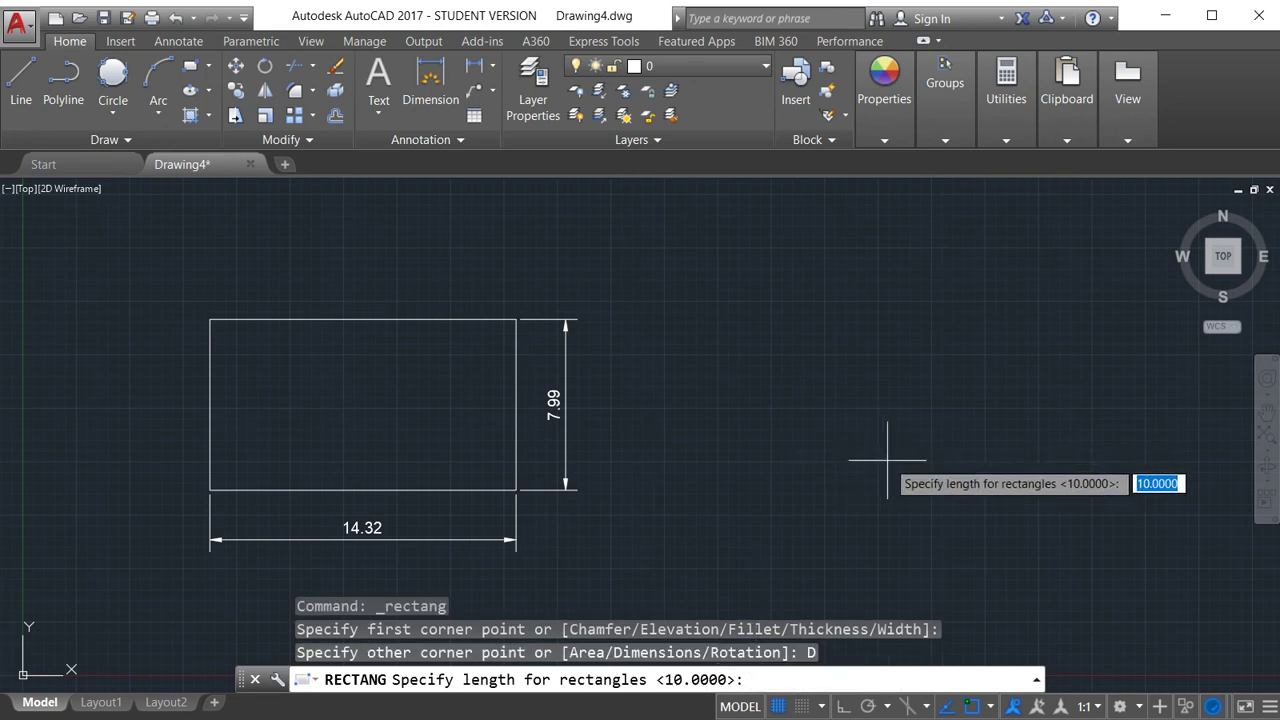
pyautogui.write('15')
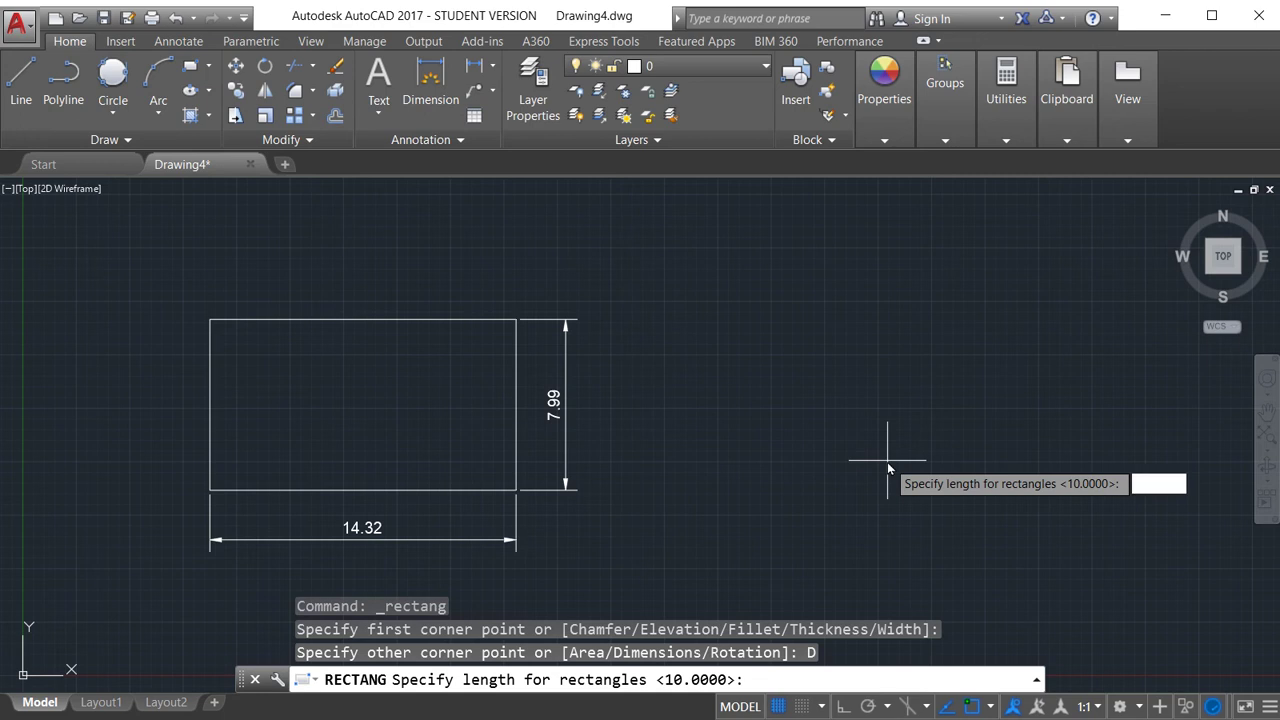
pyautogui.press('Return')
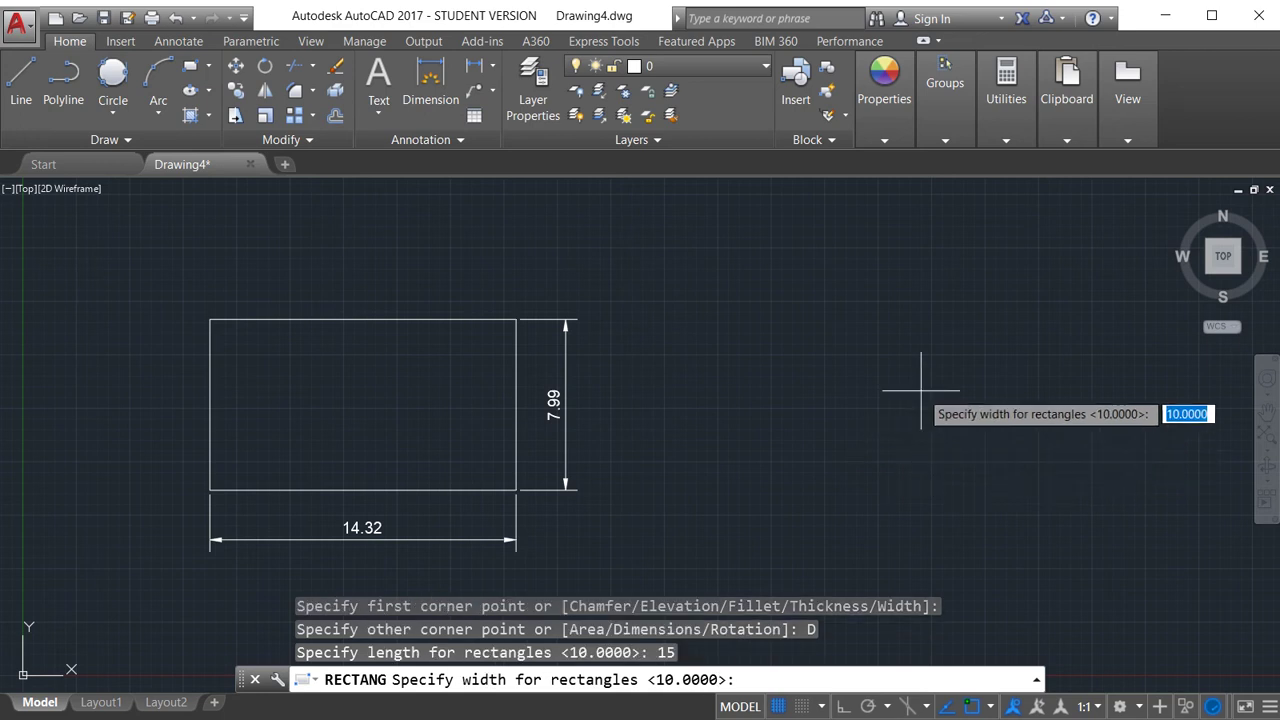
pyautogui.write('10')
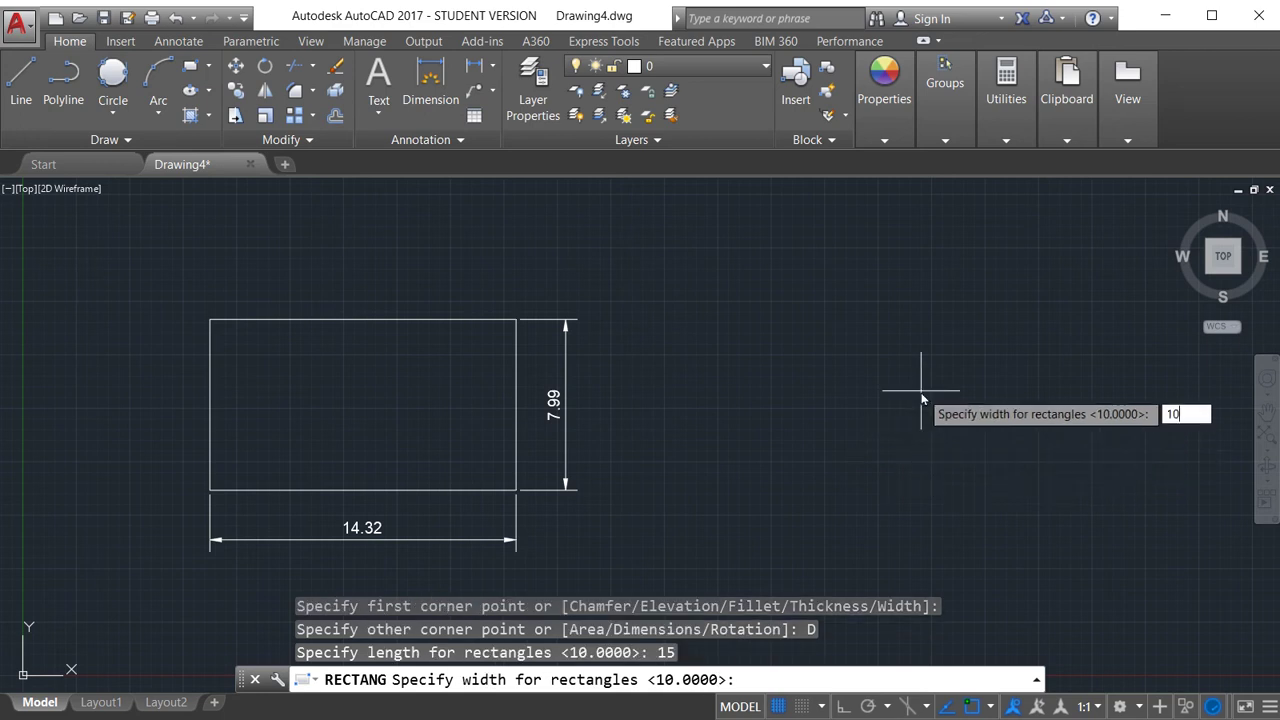
pyautogui.press('Return')
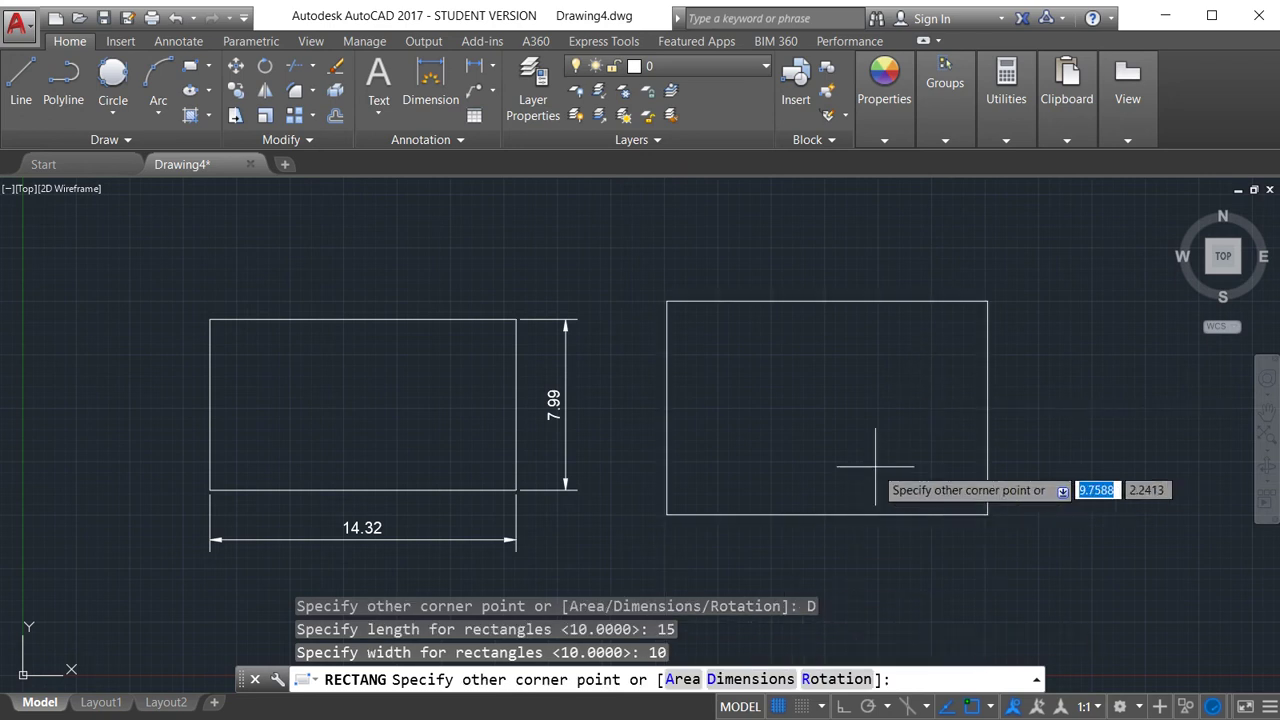
pyautogui.click(1013, 276)
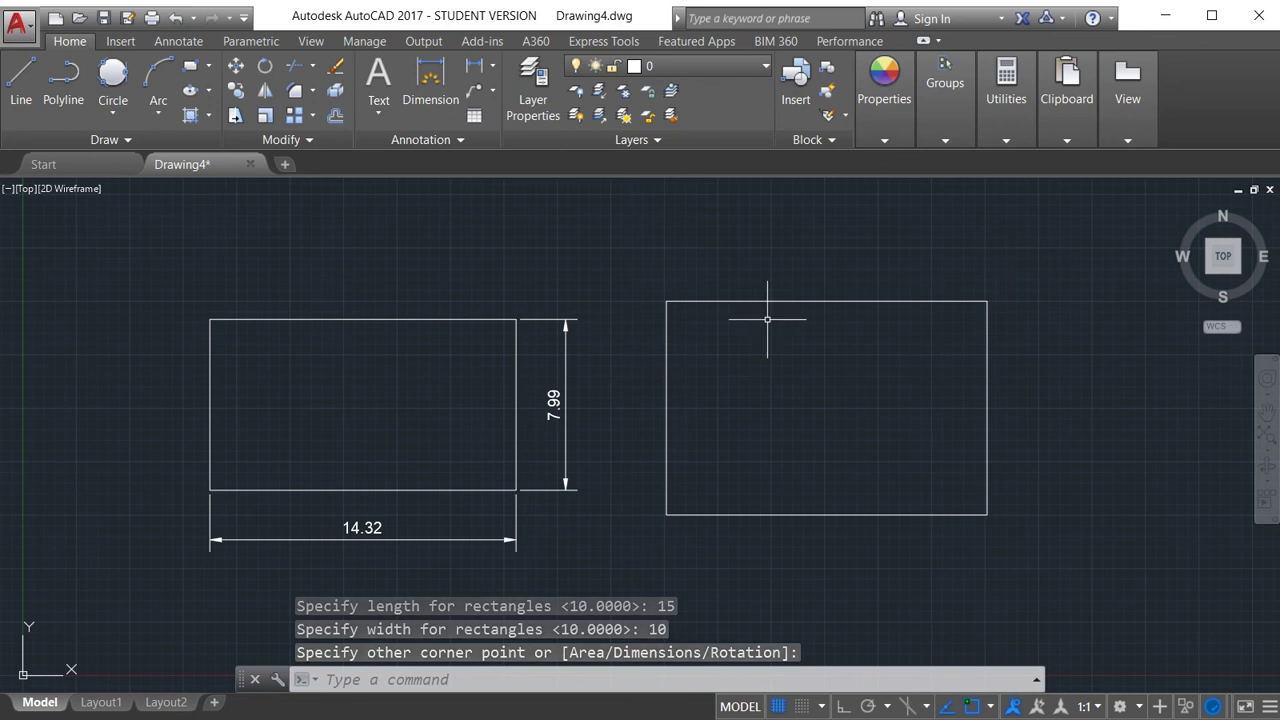
# Step: Add a linear dimension for the new rectangle's bottom edge, with the dimension line below it
pyautogui.click(474, 65)
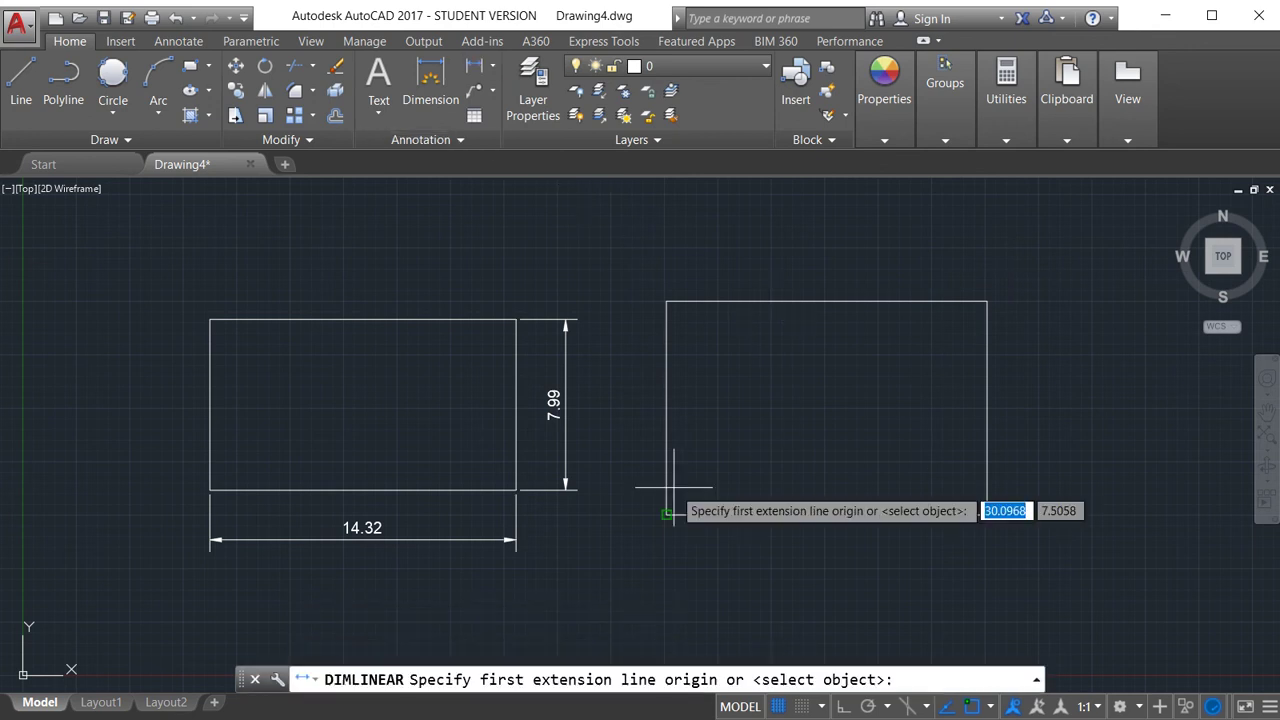
pyautogui.click(666, 515)
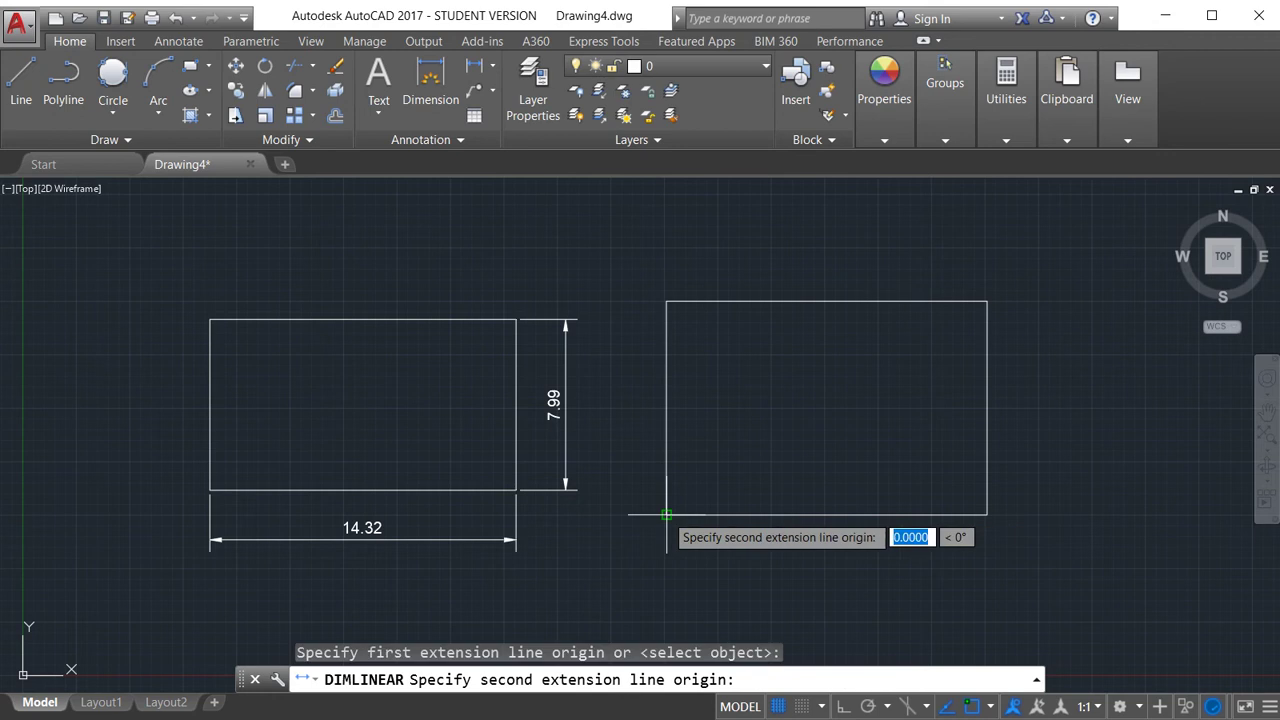
pyautogui.click(987, 515)
pyautogui.click(987, 556)
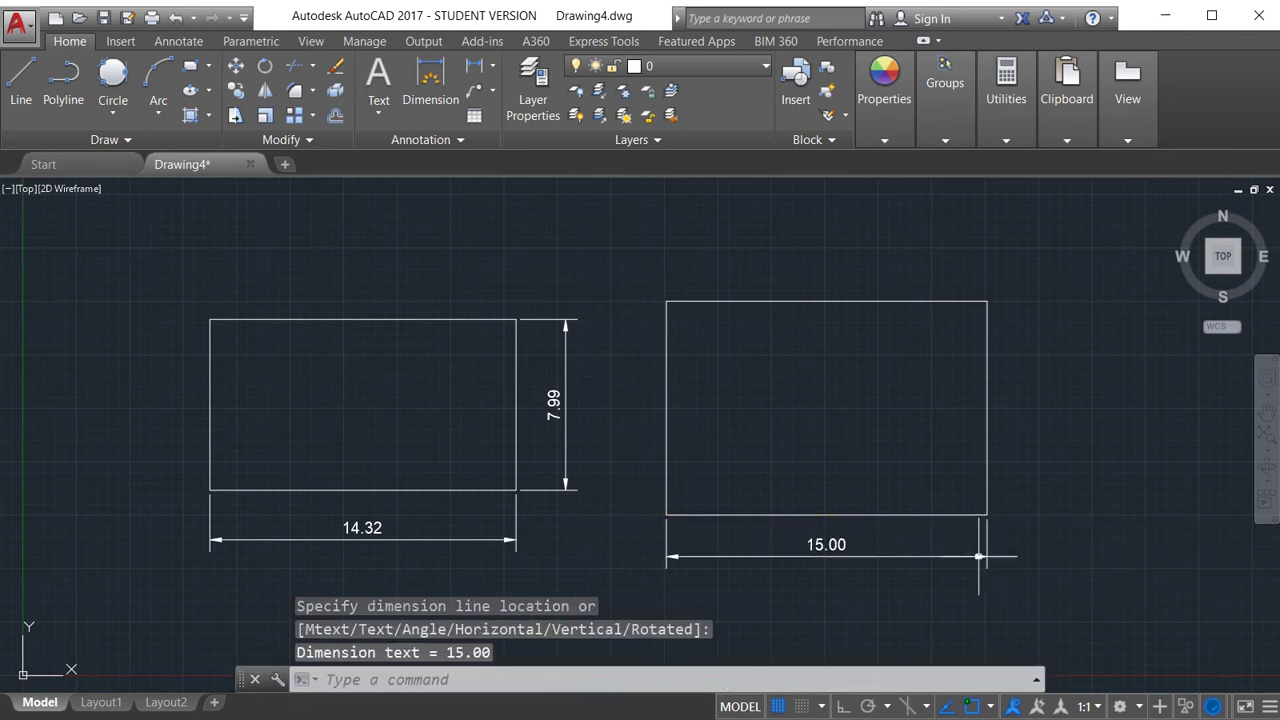
# Step: Add a linear dimension for the 15 by 10 rectangle's right edge, with the dimension line outside it
pyautogui.click(477, 67)
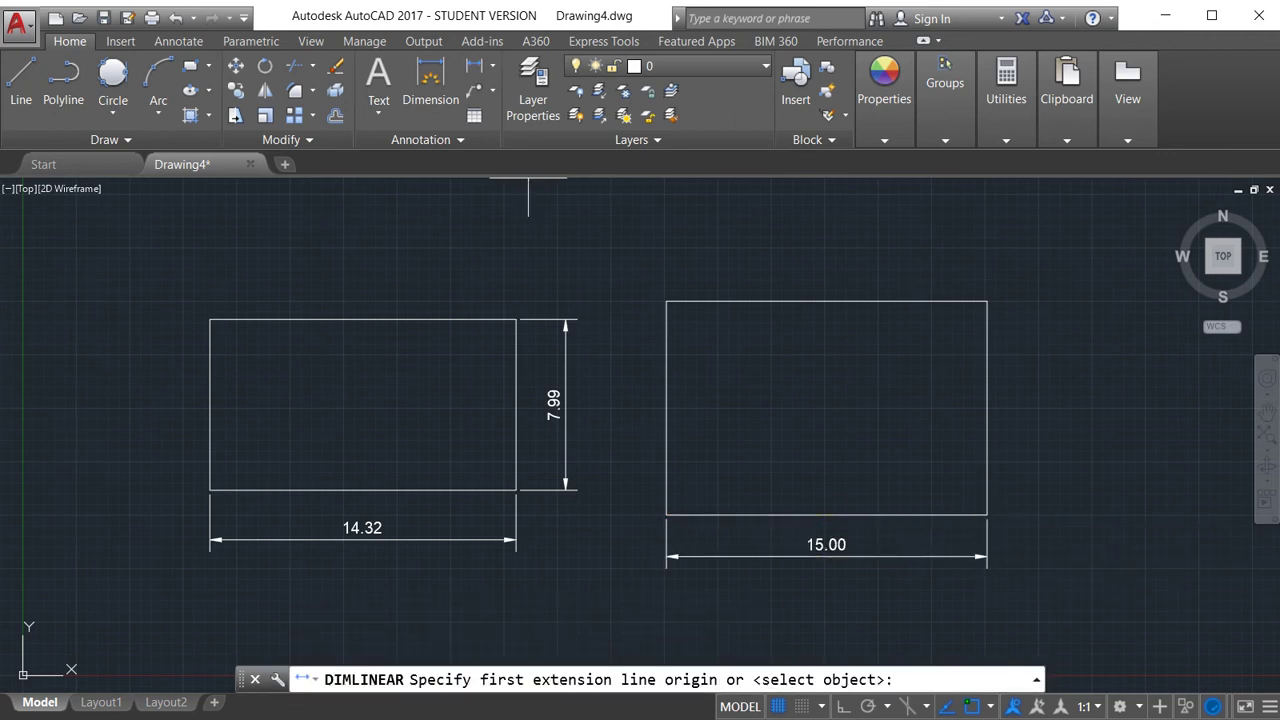
pyautogui.click(987, 300)
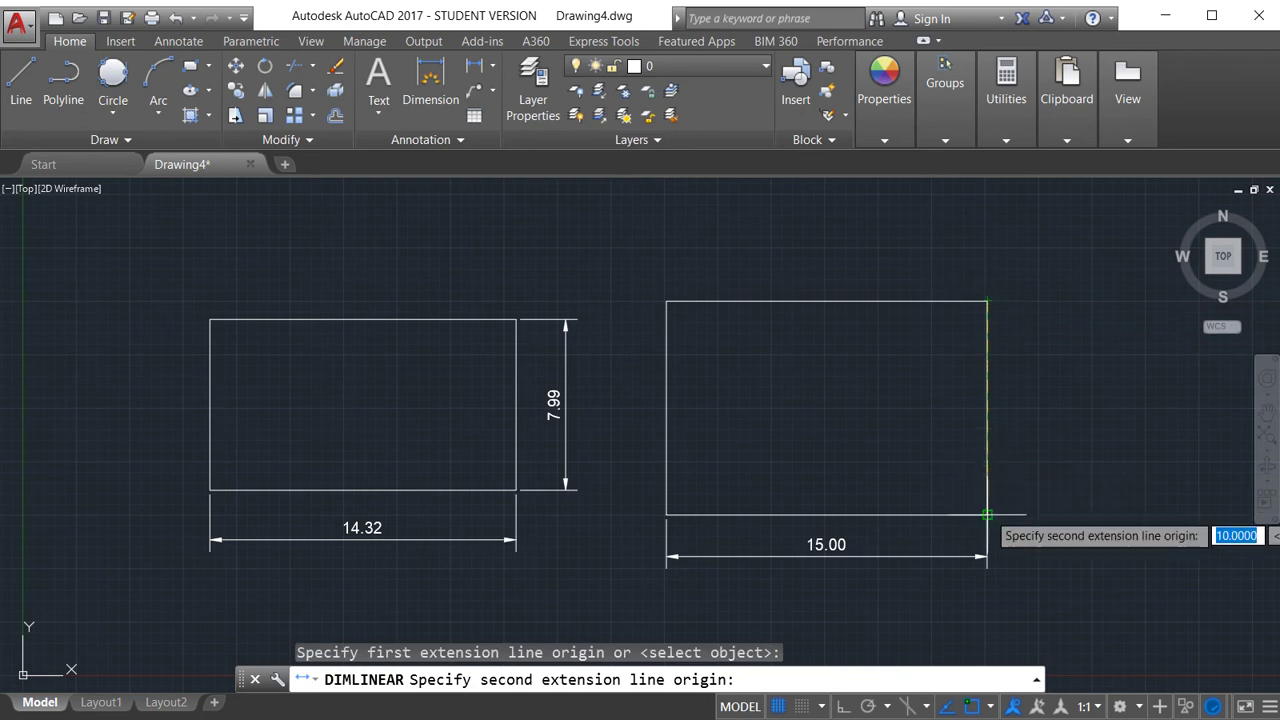
pyautogui.click(987, 514)
pyautogui.click(1066, 507)
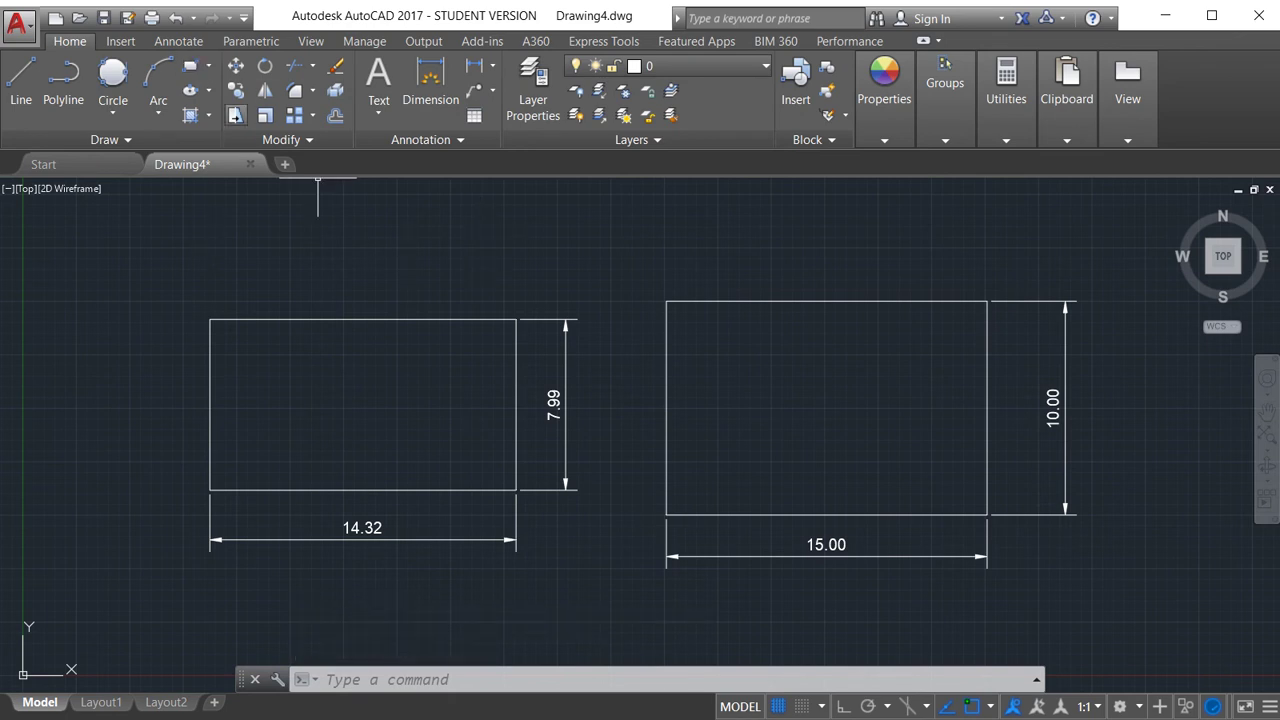
# Step: Delete the first rectangle together with its two dimensions
pyautogui.click(168, 264)
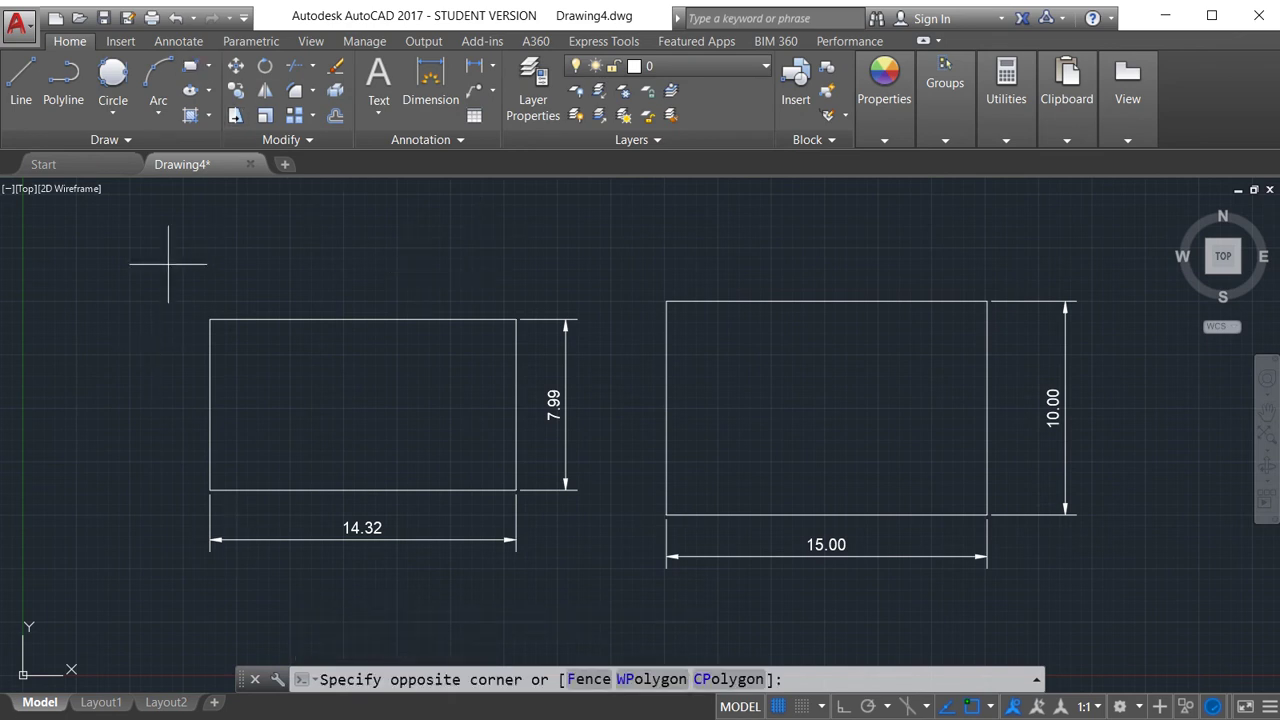
pyautogui.moveTo(168, 264)
pyautogui.mouseDown()
pyautogui.moveTo(172, 584)
pyautogui.moveTo(272, 658)
pyautogui.moveTo(562, 548)
pyautogui.moveTo(610, 468)
pyautogui.moveTo(617, 371)
pyautogui.moveTo(600, 263)
pyautogui.moveTo(598, 276)
pyautogui.mouseUp()
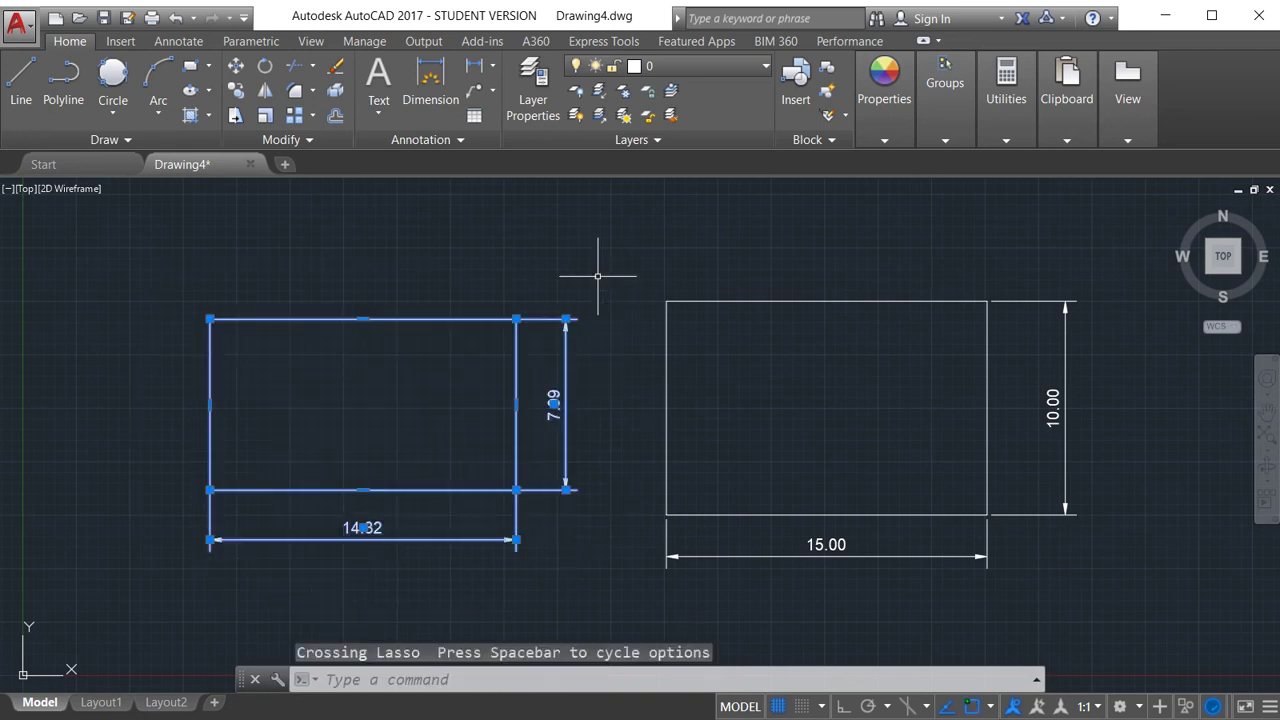
pyautogui.press('Delete')
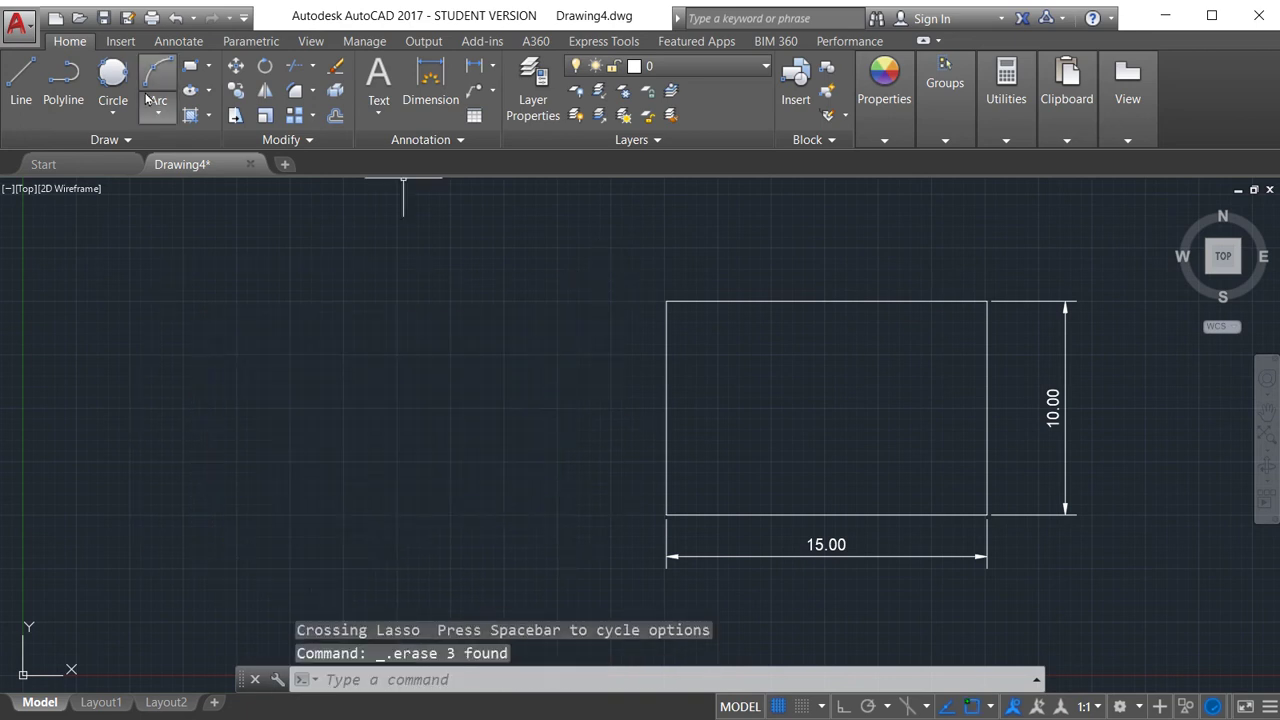
# Step: Draw a rectangle in the cleared space using the Area option, with area 150 calculated from a length of 16
pyautogui.click(192, 70)
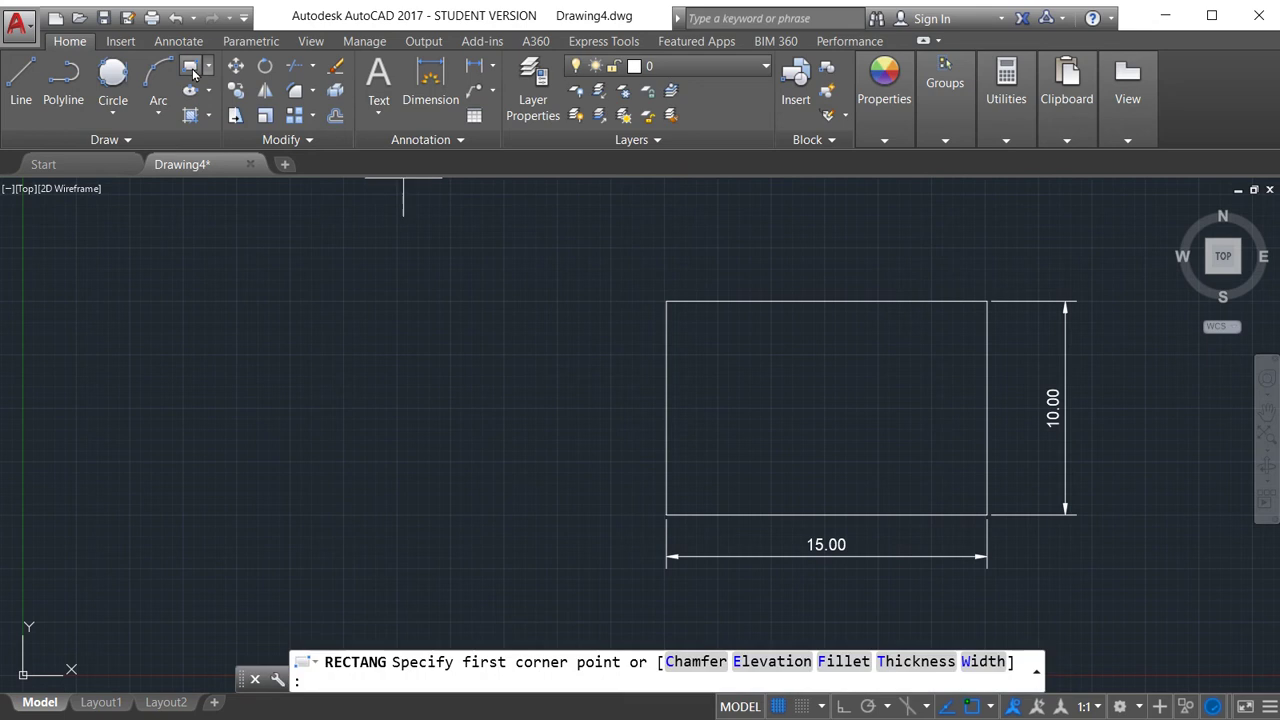
pyautogui.click(180, 517)
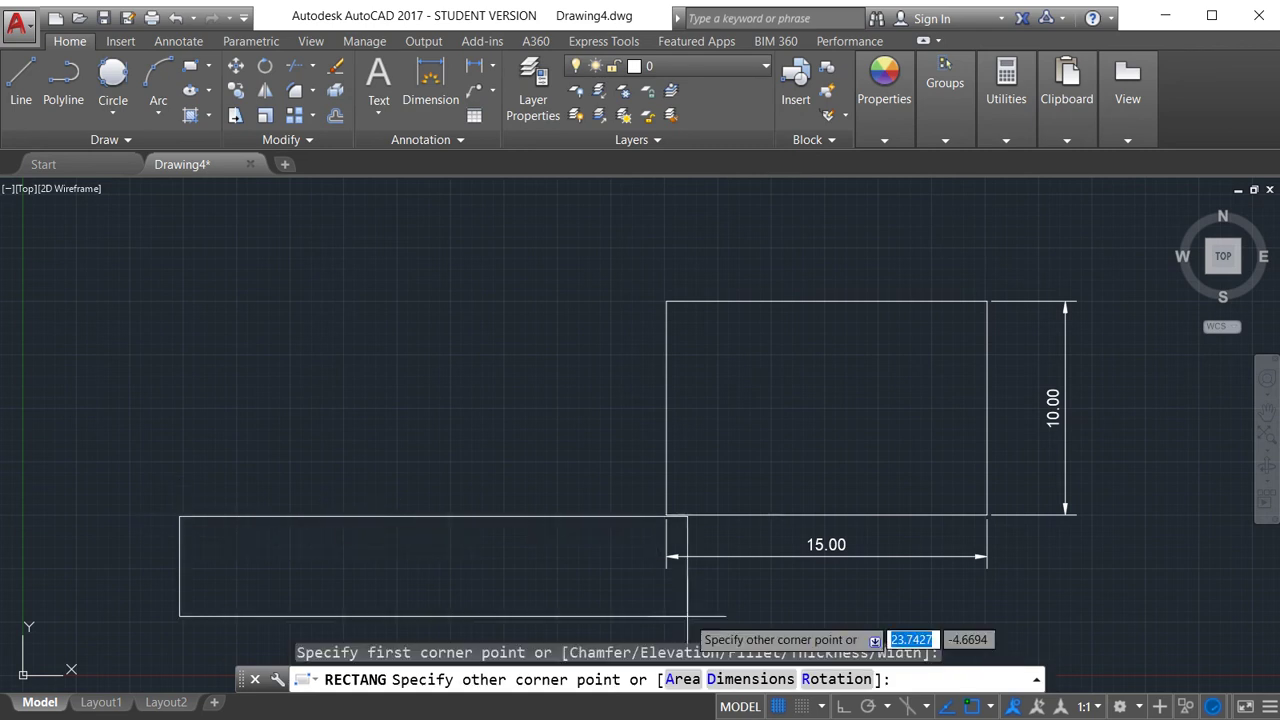
pyautogui.click(682, 680)
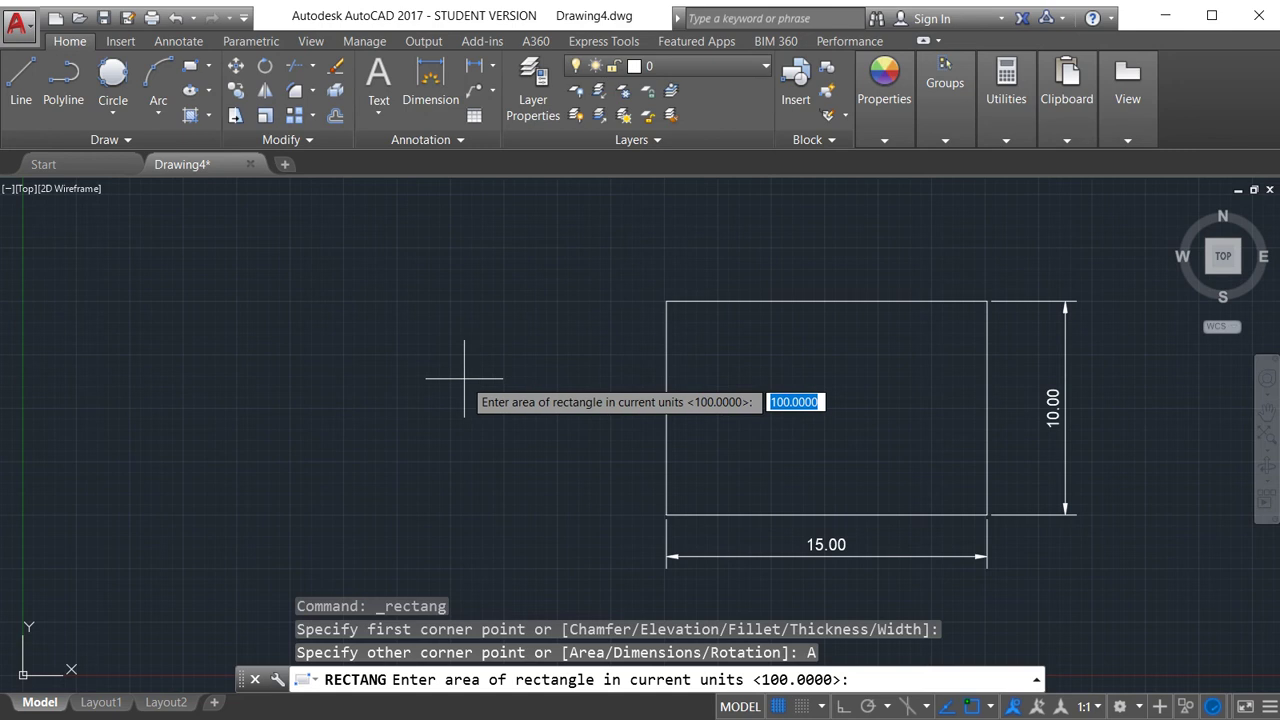
pyautogui.write('150')
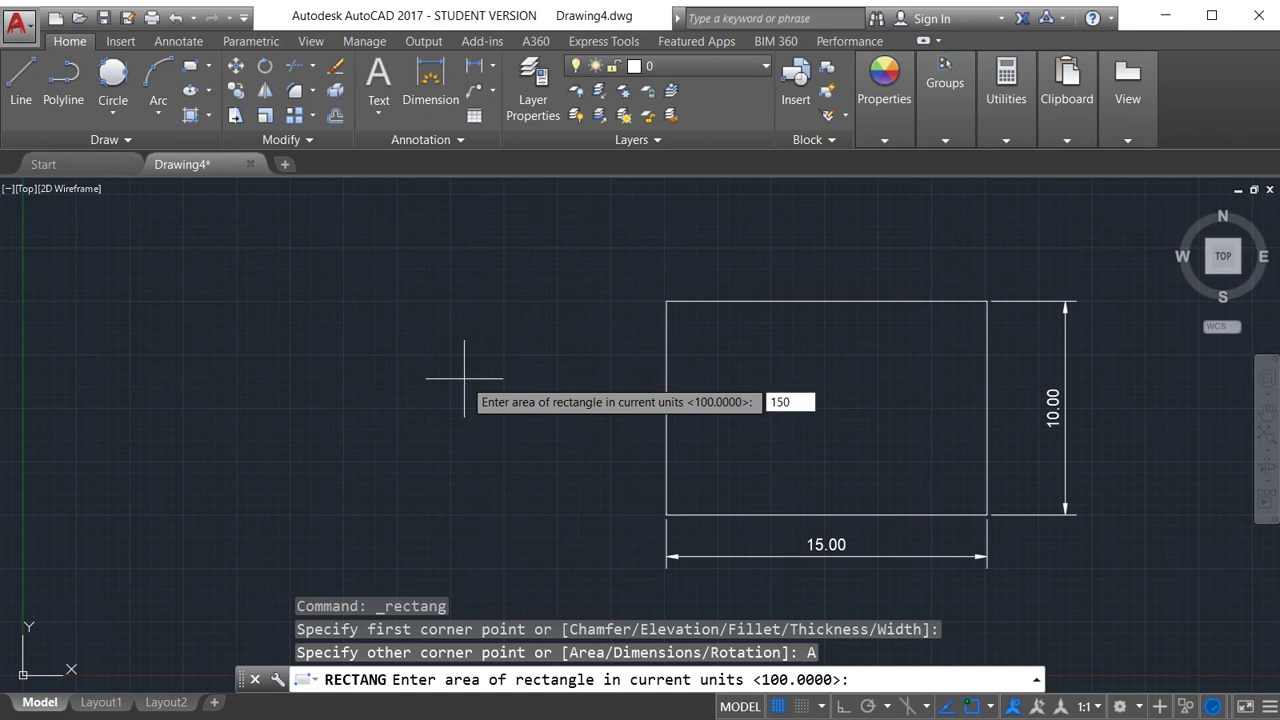
pyautogui.press('Return')
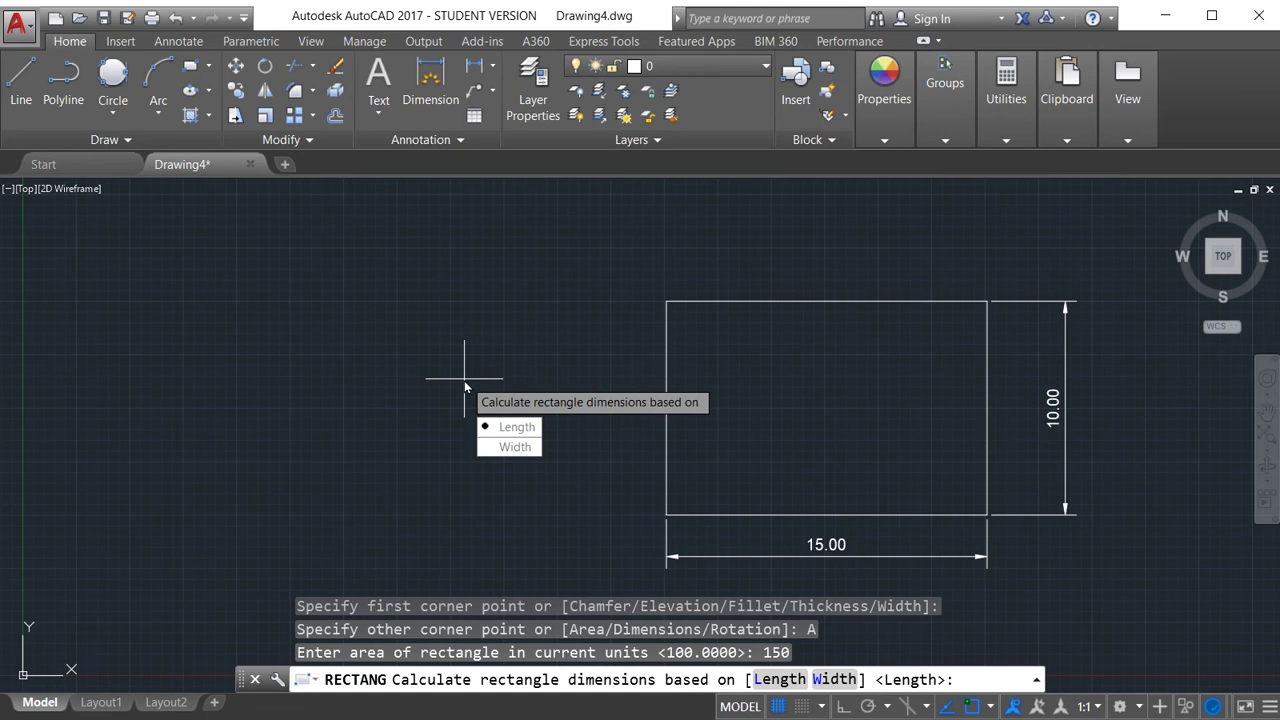
pyautogui.write('16')
pyautogui.press('Return')
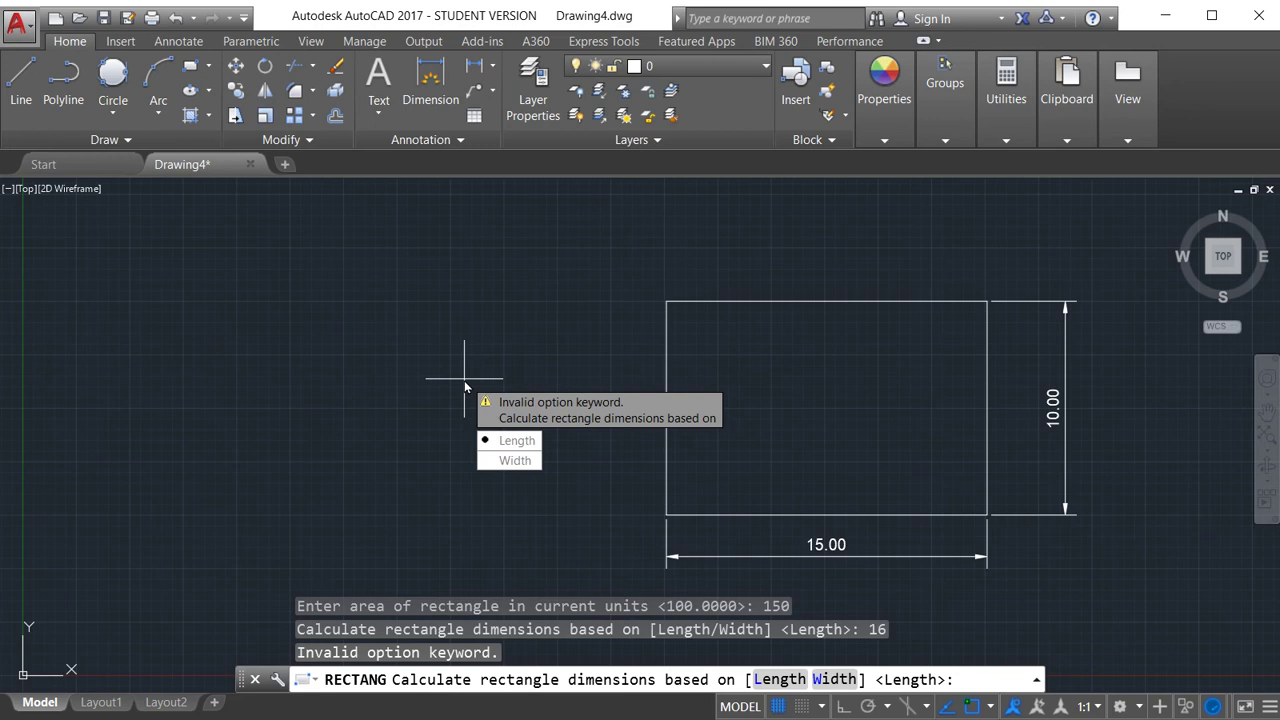
pyautogui.click(780, 681)
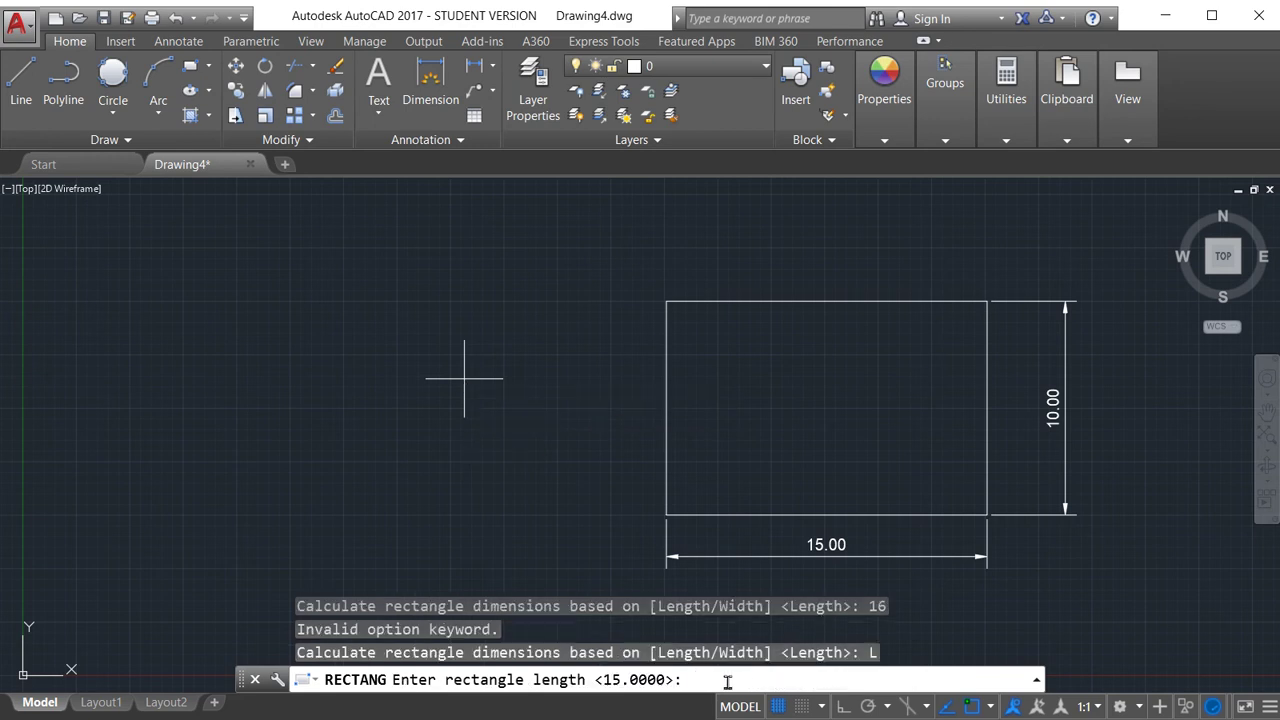
pyautogui.write('16')
pyautogui.press('Return')
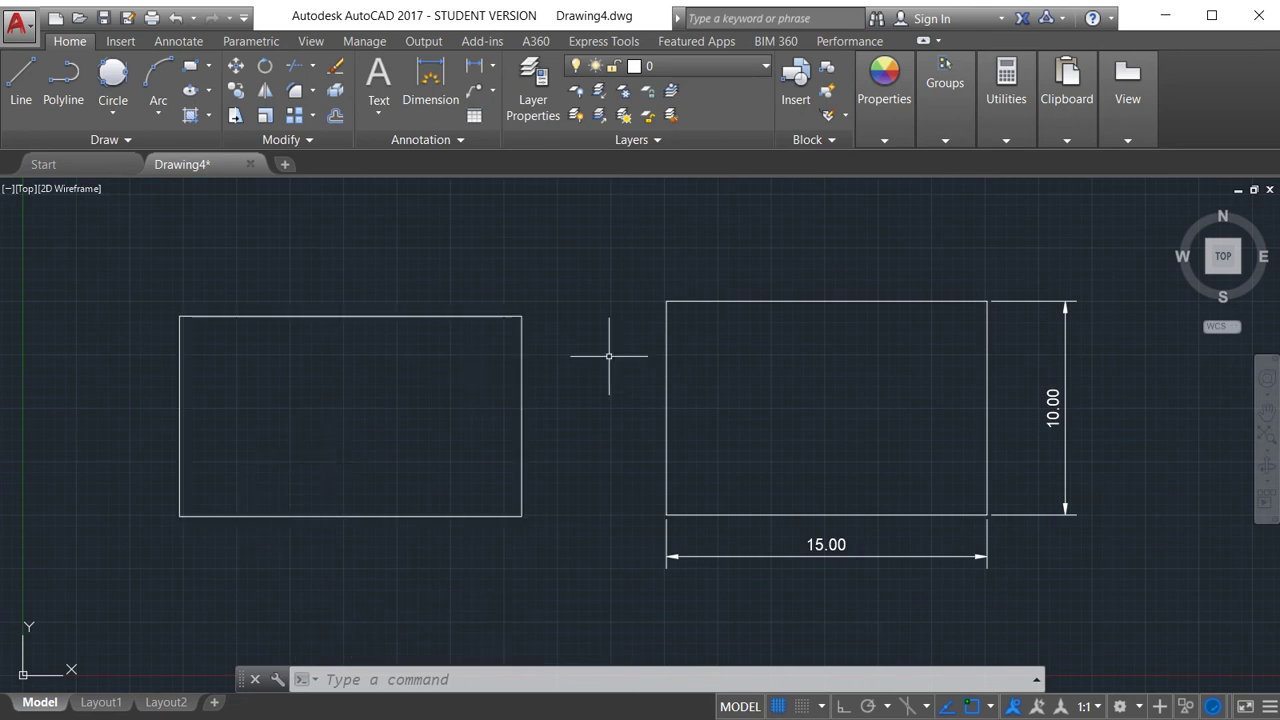
# Step: Measure the length of the area-based rectangle's right edge
pyautogui.click(1008, 140)
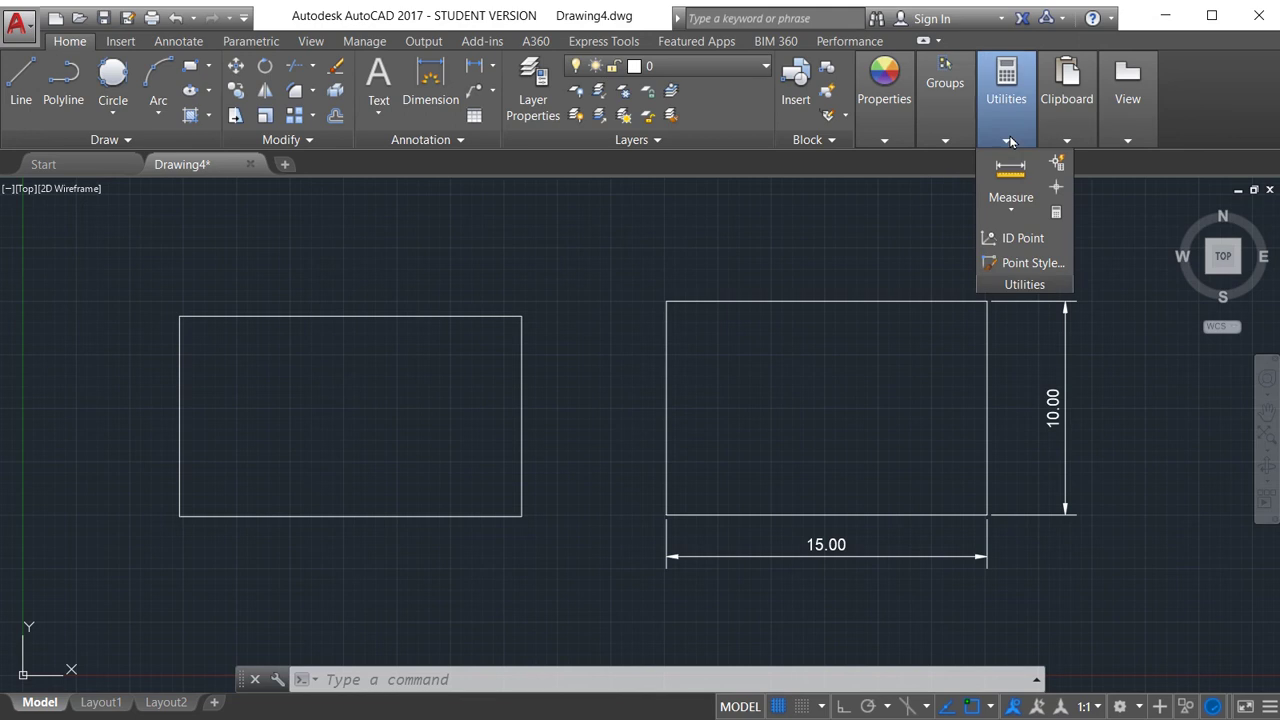
pyautogui.click(1010, 172)
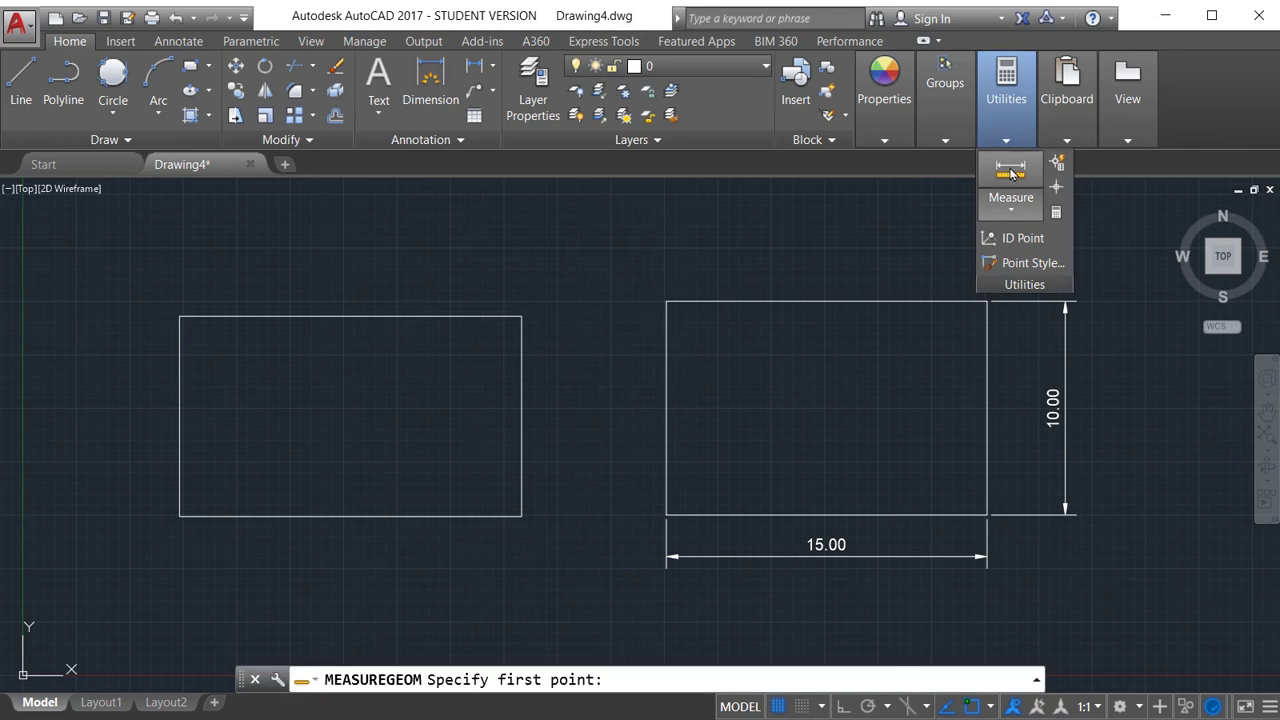
pyautogui.click(521, 366)
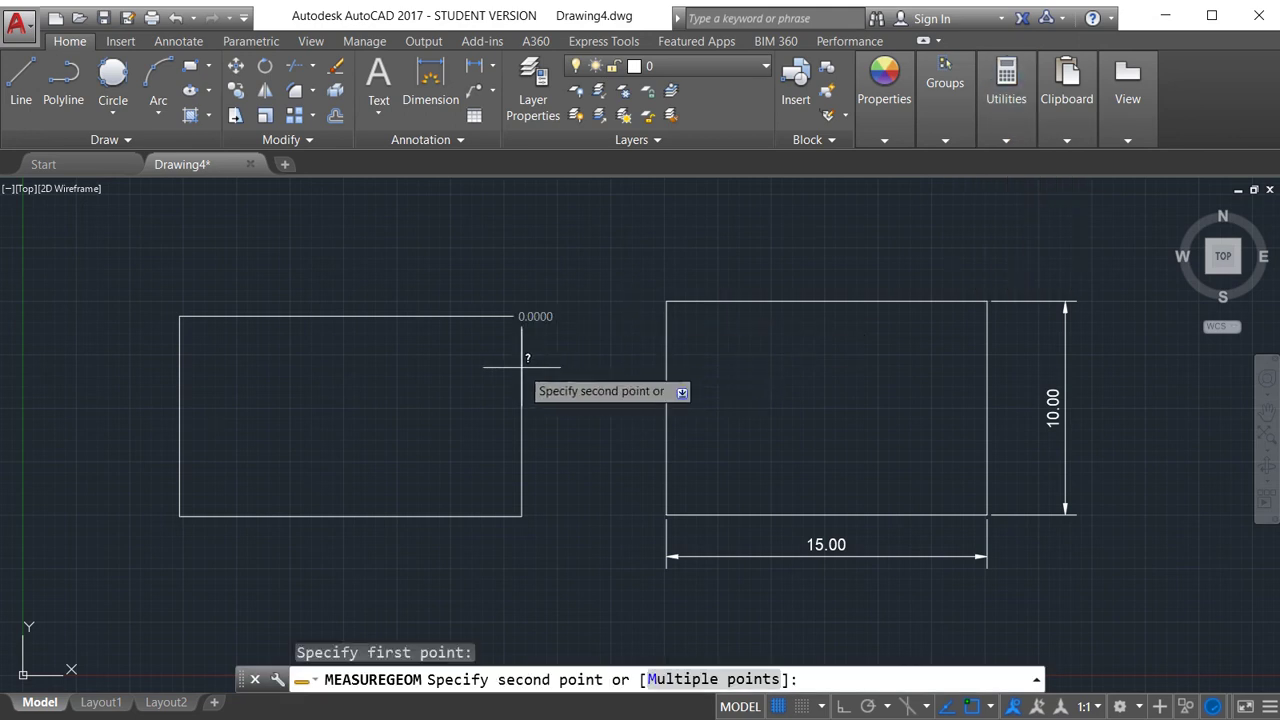
pyautogui.click(521, 515)
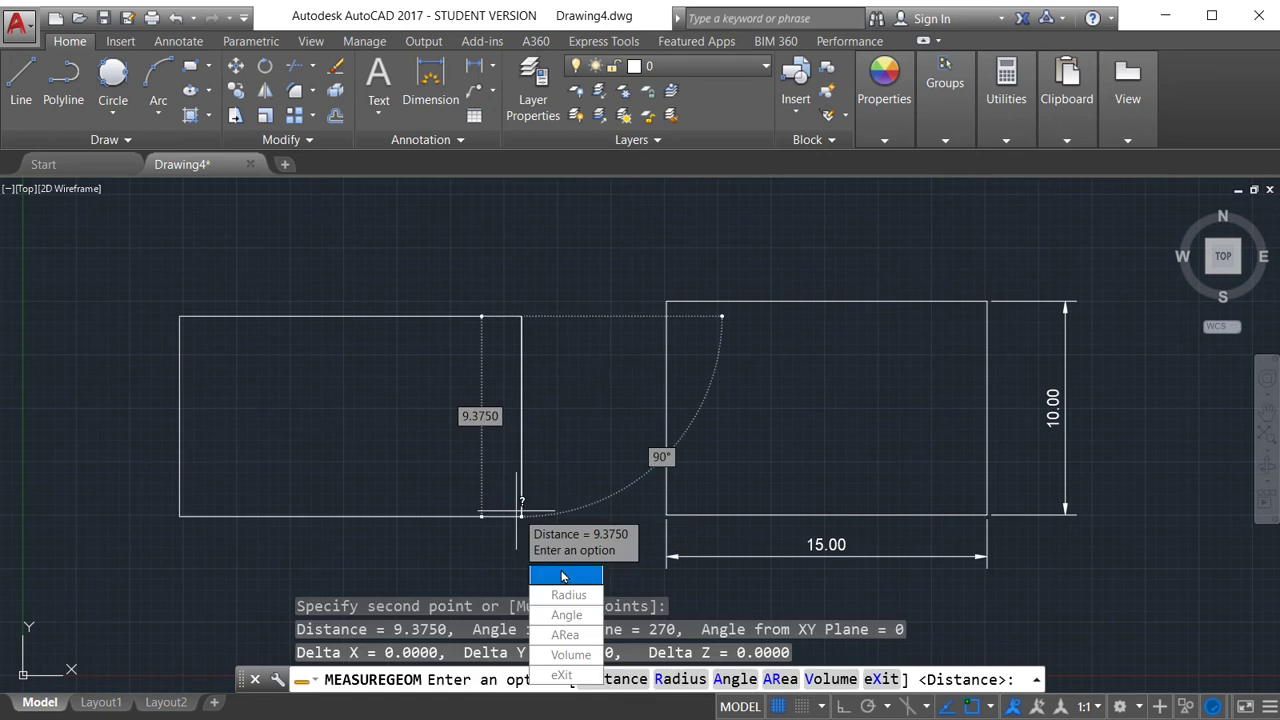
pyautogui.click(566, 634)
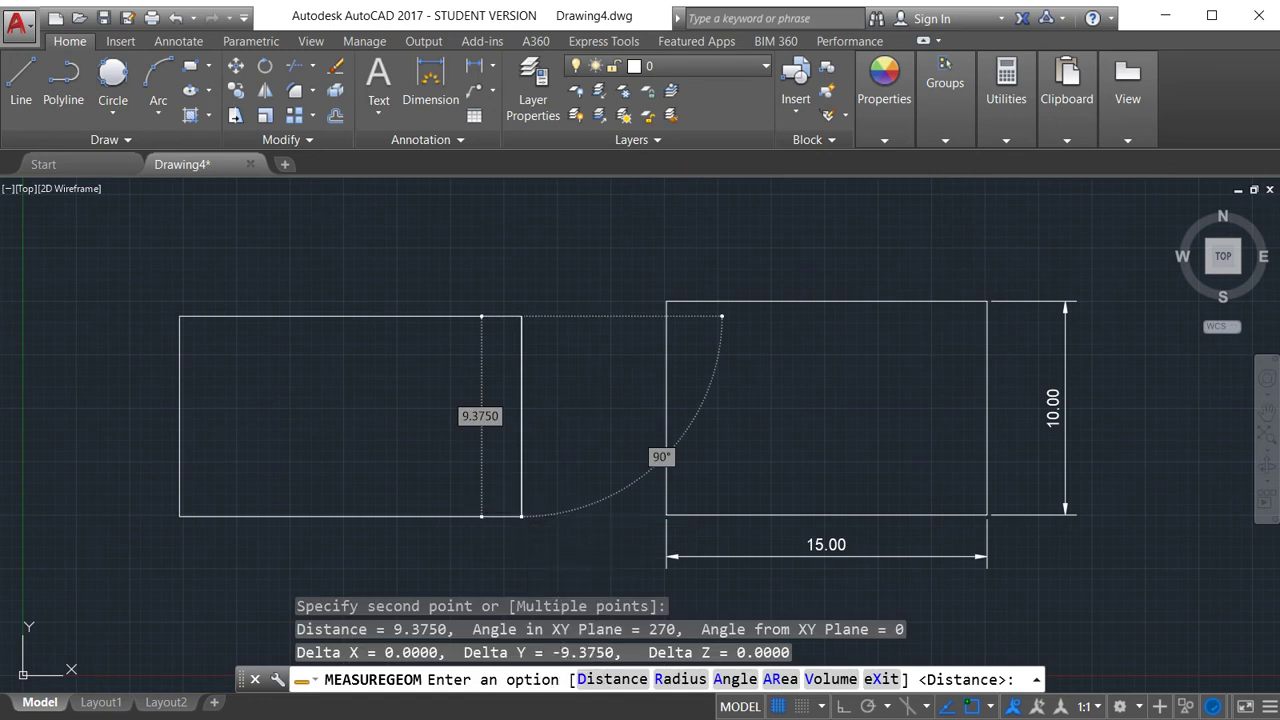
pyautogui.click(349, 375)
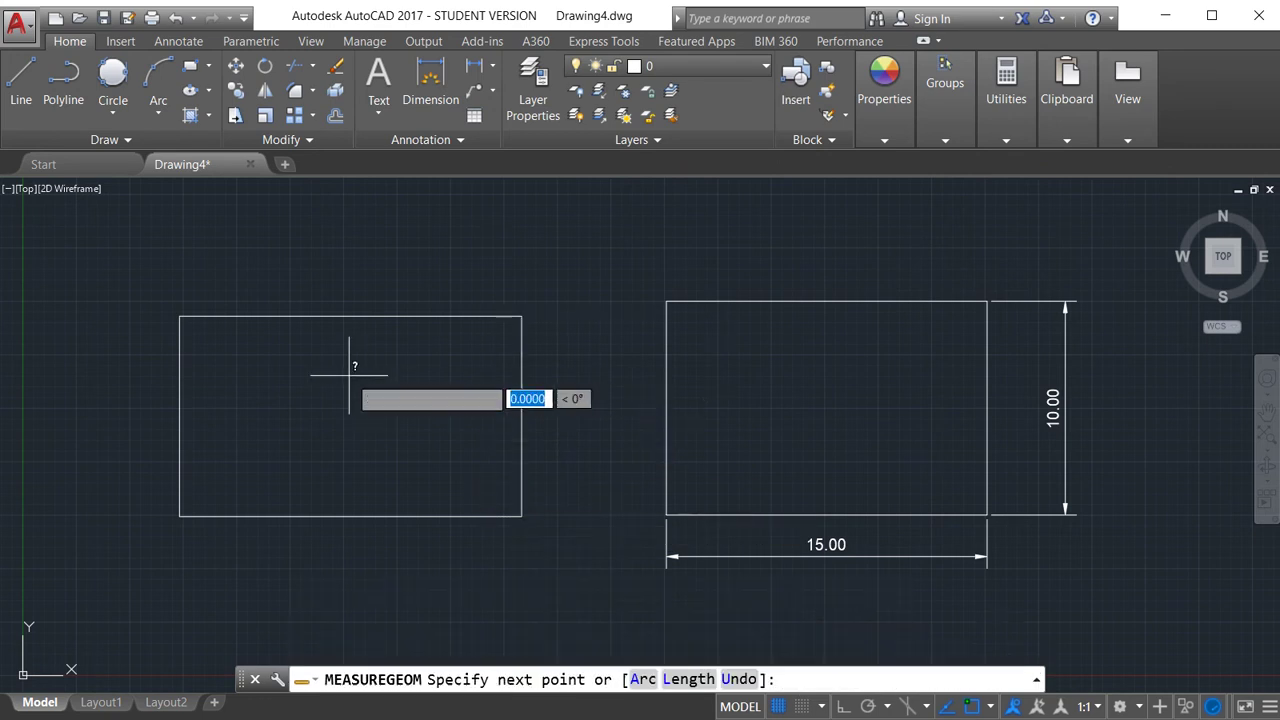
pyautogui.click(180, 316)
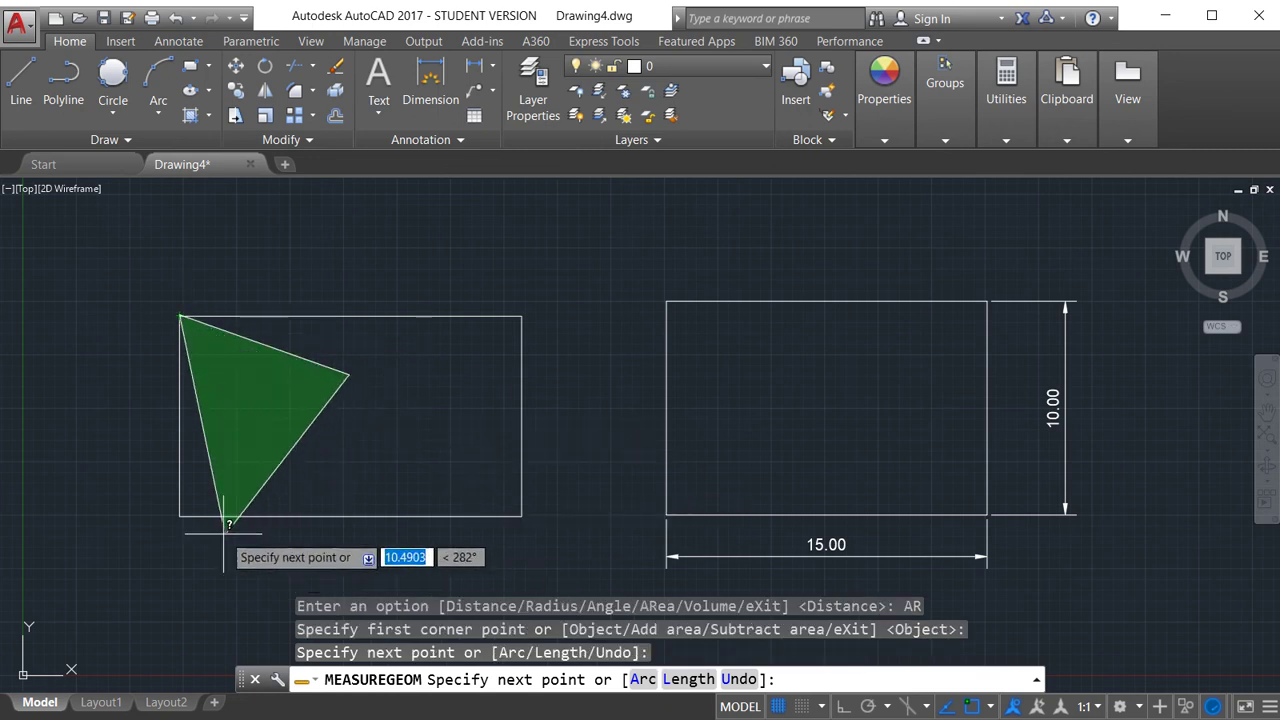
pyautogui.click(181, 516)
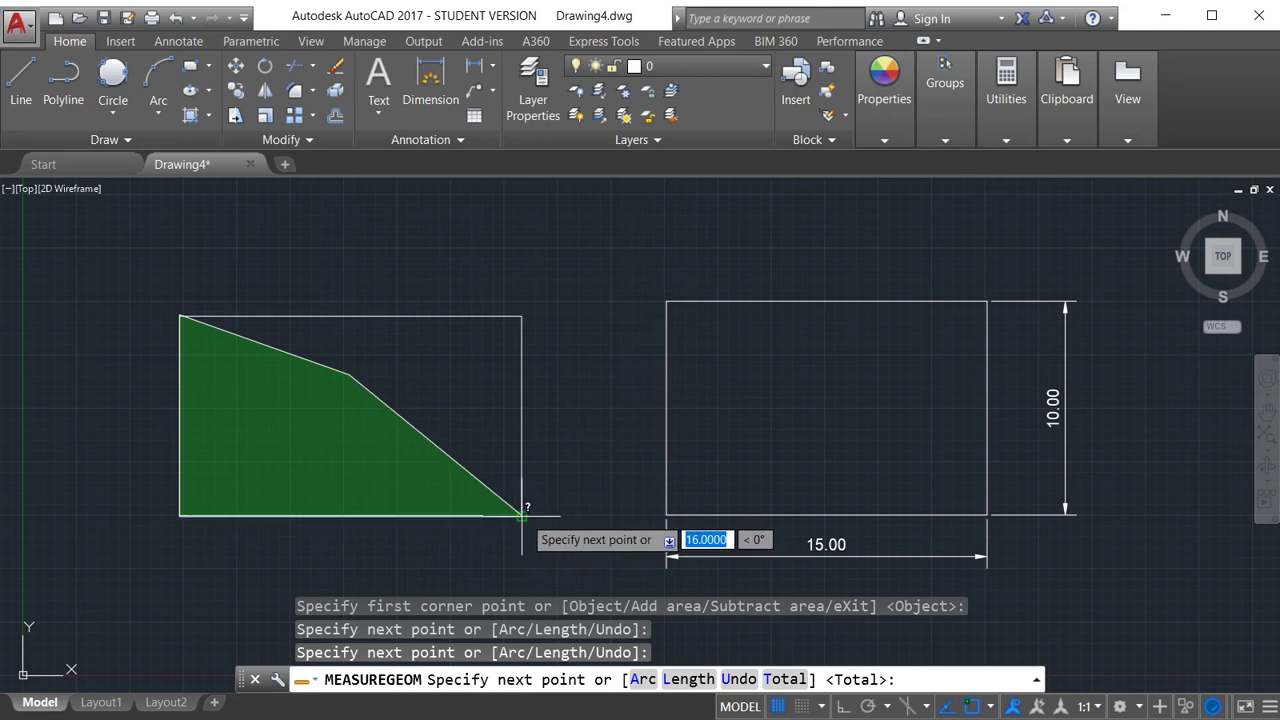
pyautogui.click(521, 516)
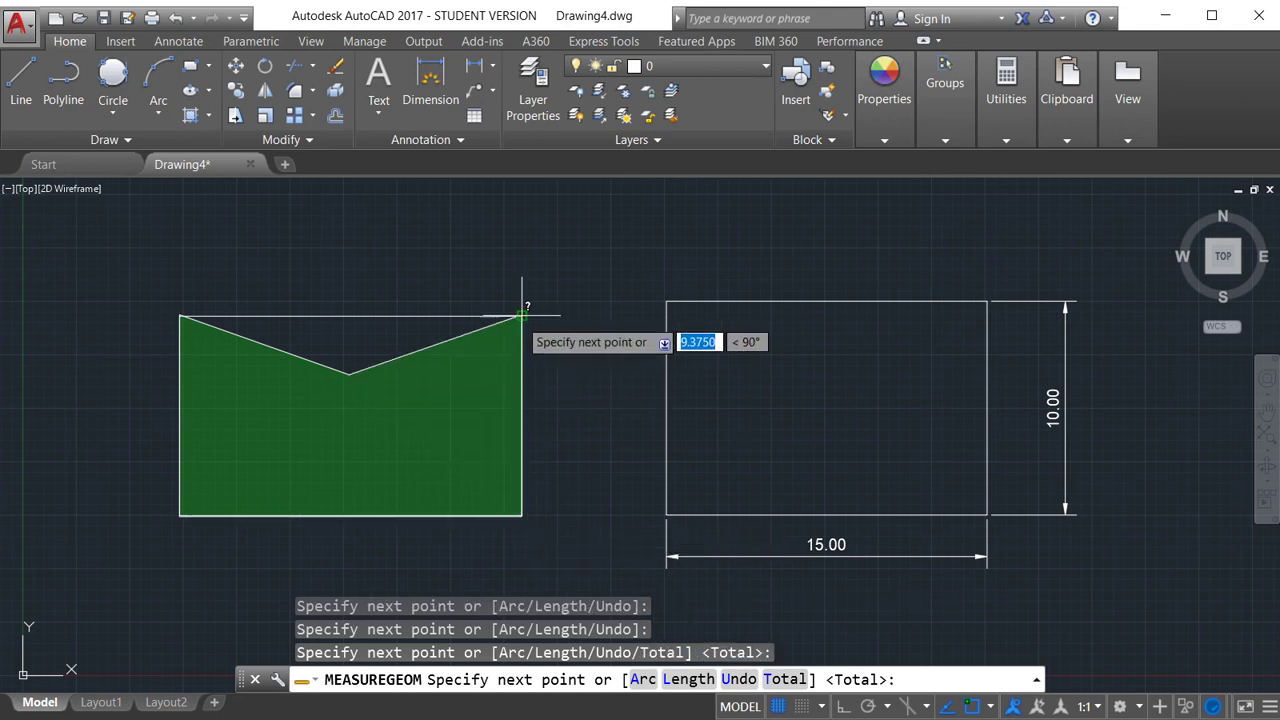
pyautogui.press('Escape')
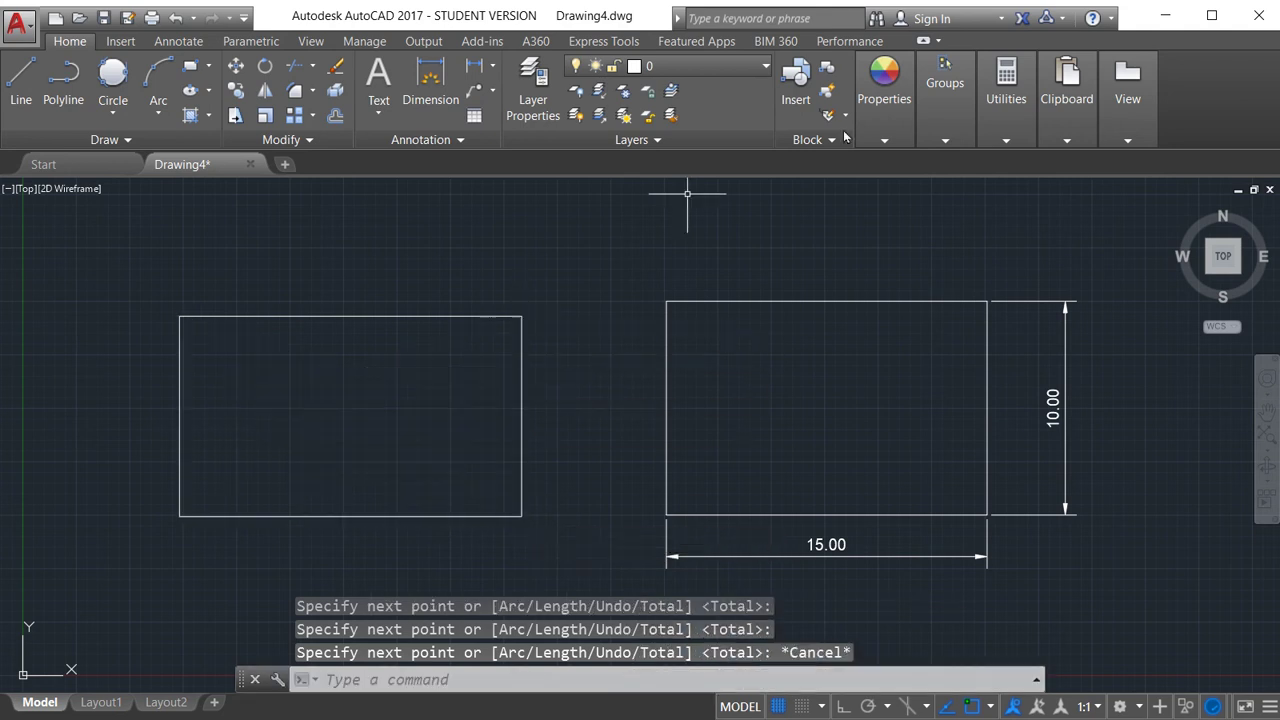
# Step: Measure the area and perimeter of the area-based rectangle by picking its four corners
pyautogui.click(1016, 133)
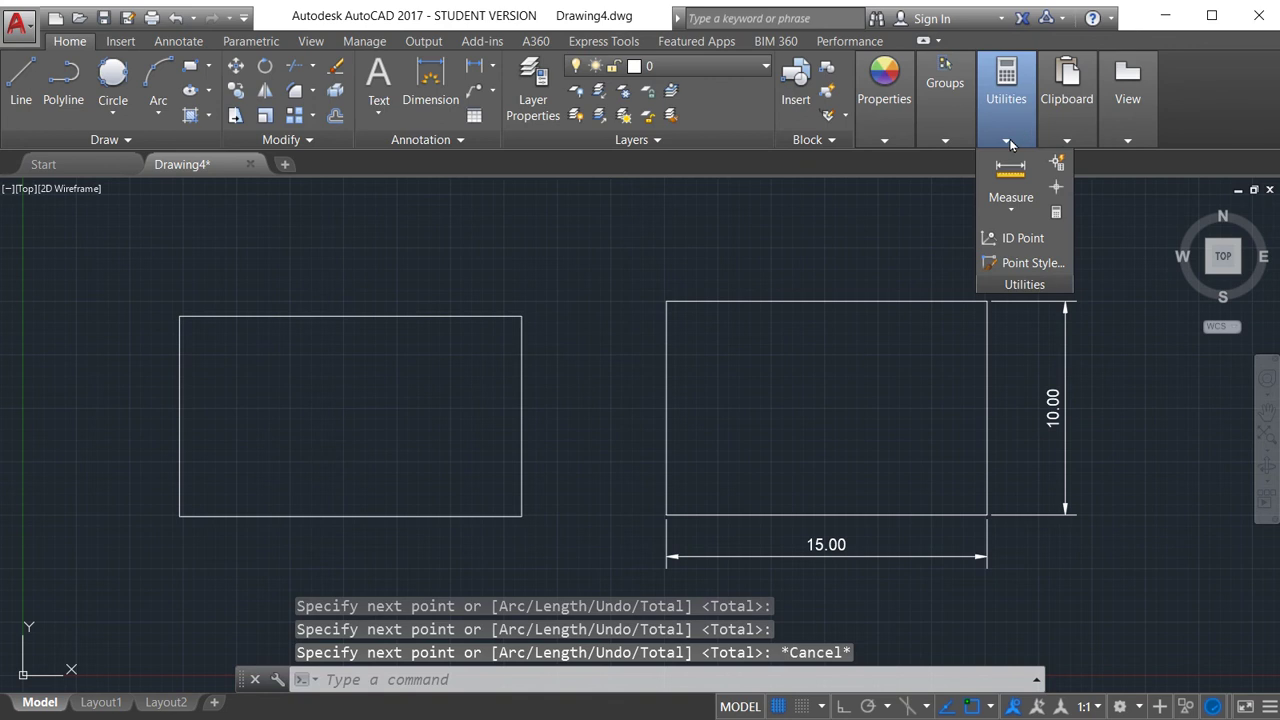
pyautogui.click(1011, 204)
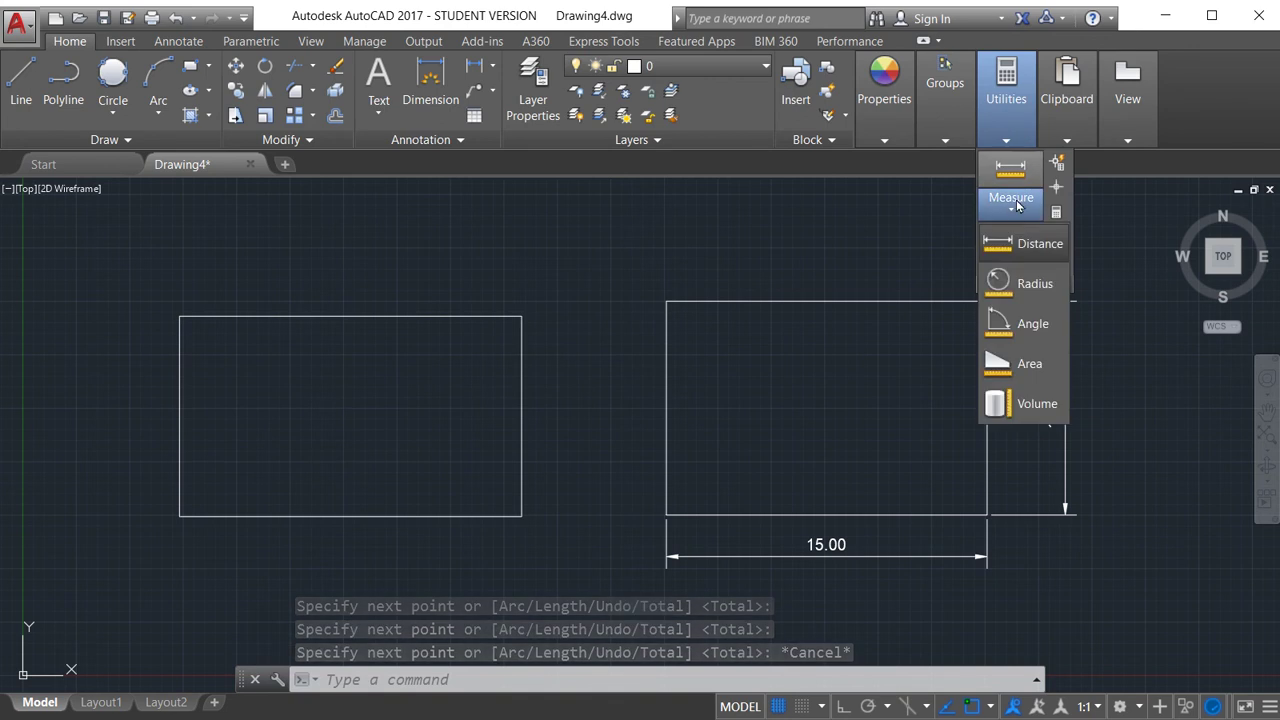
pyautogui.click(1028, 365)
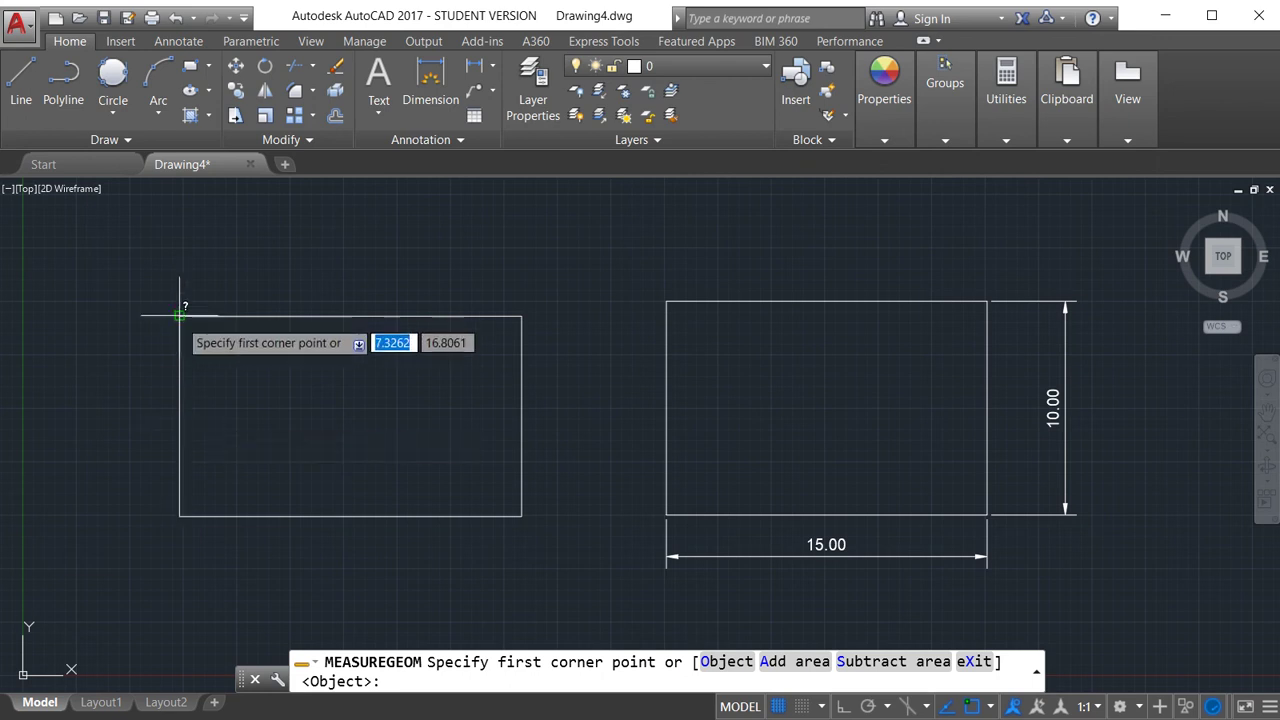
pyautogui.click(180, 316)
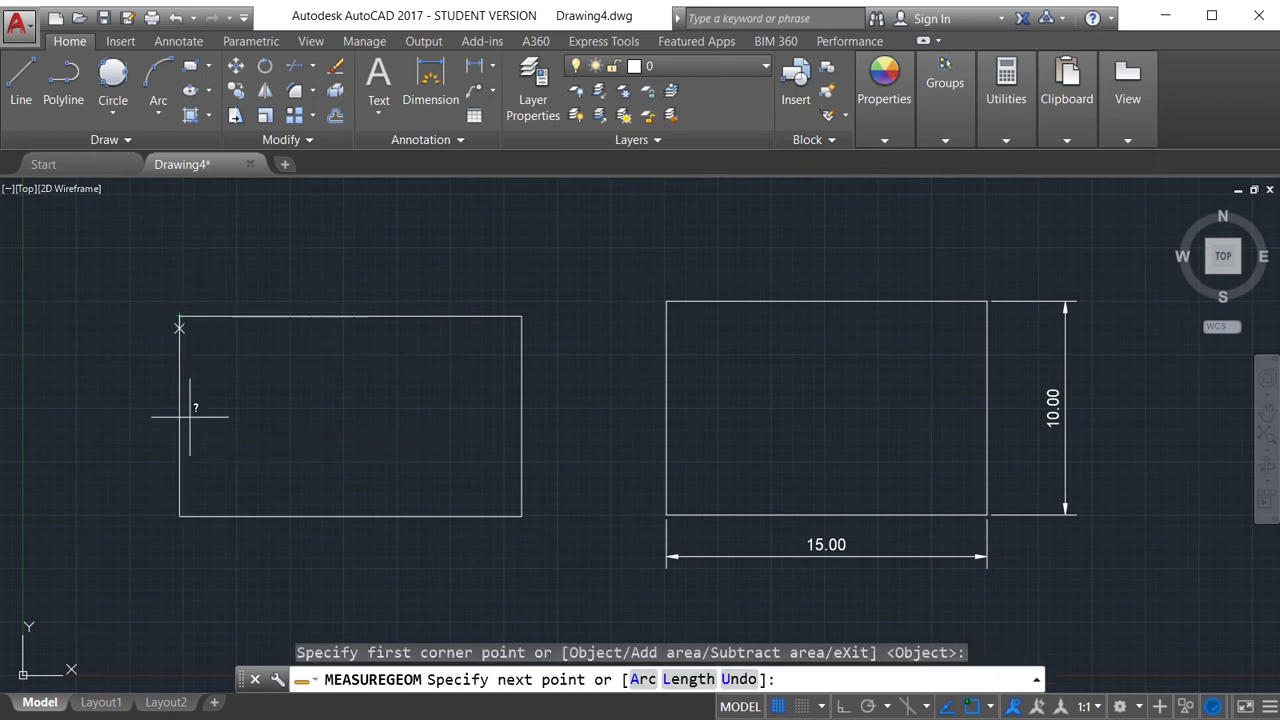
pyautogui.click(180, 516)
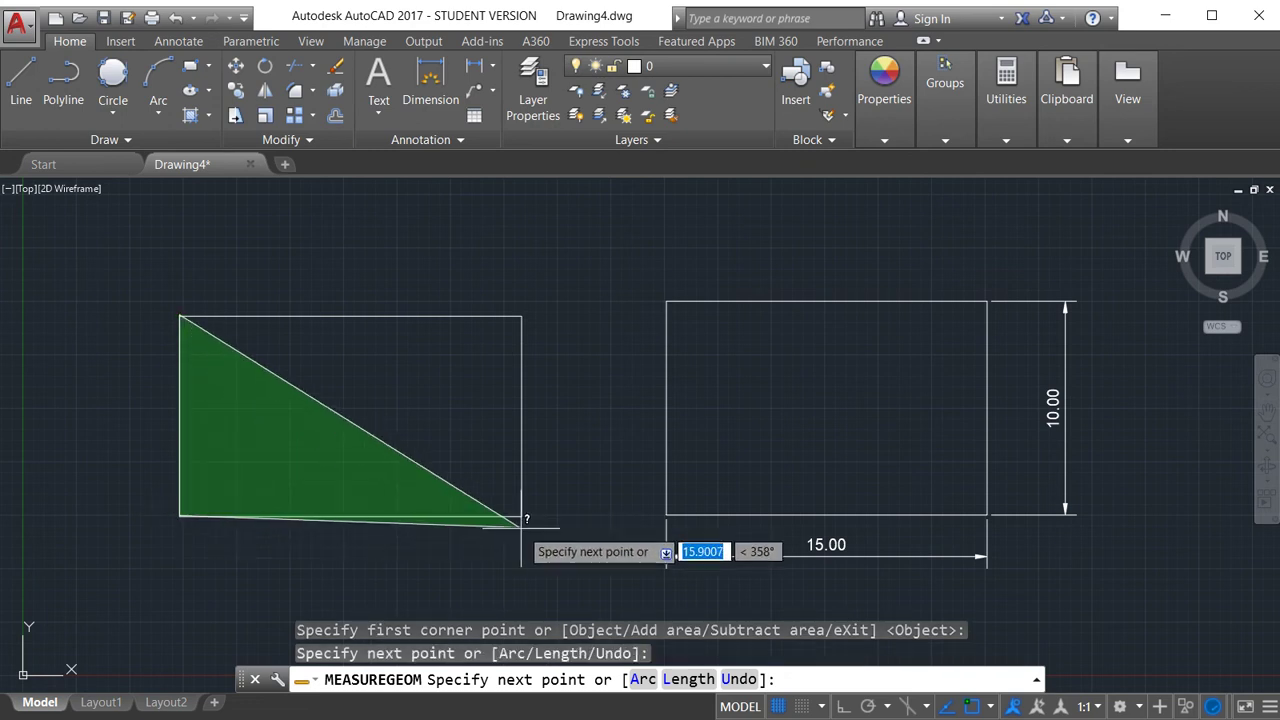
pyautogui.click(521, 516)
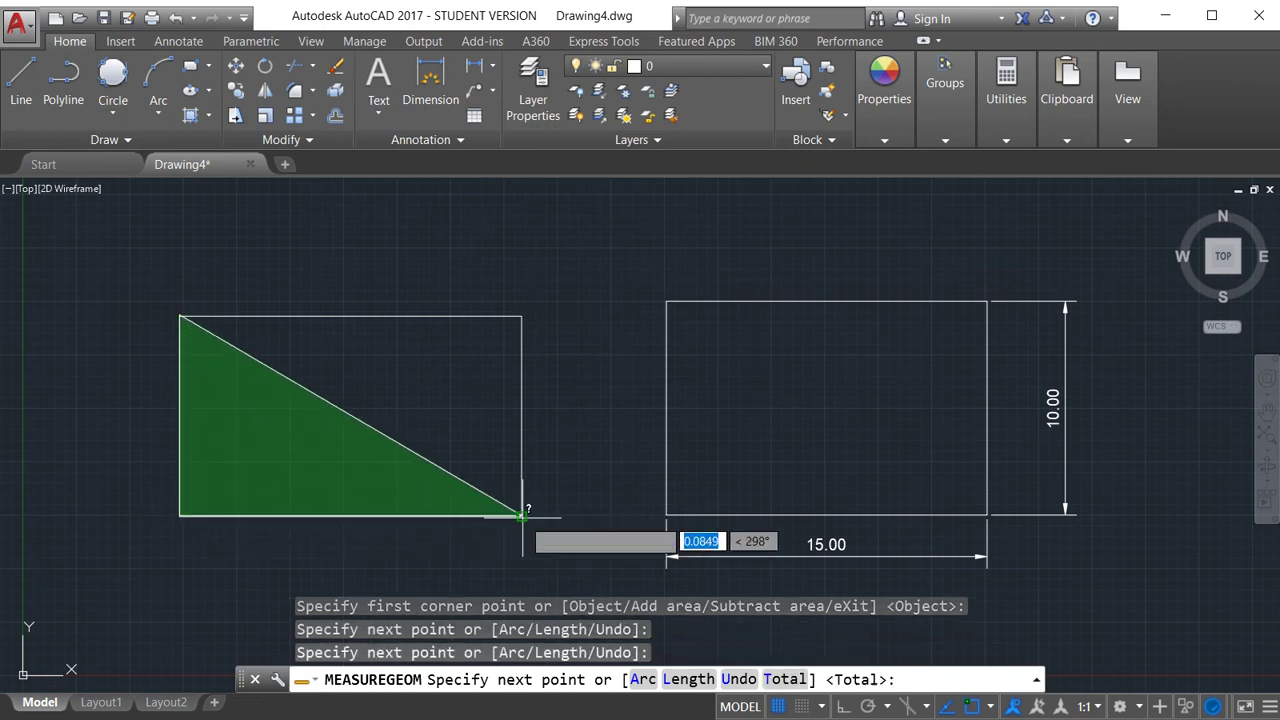
pyautogui.click(521, 316)
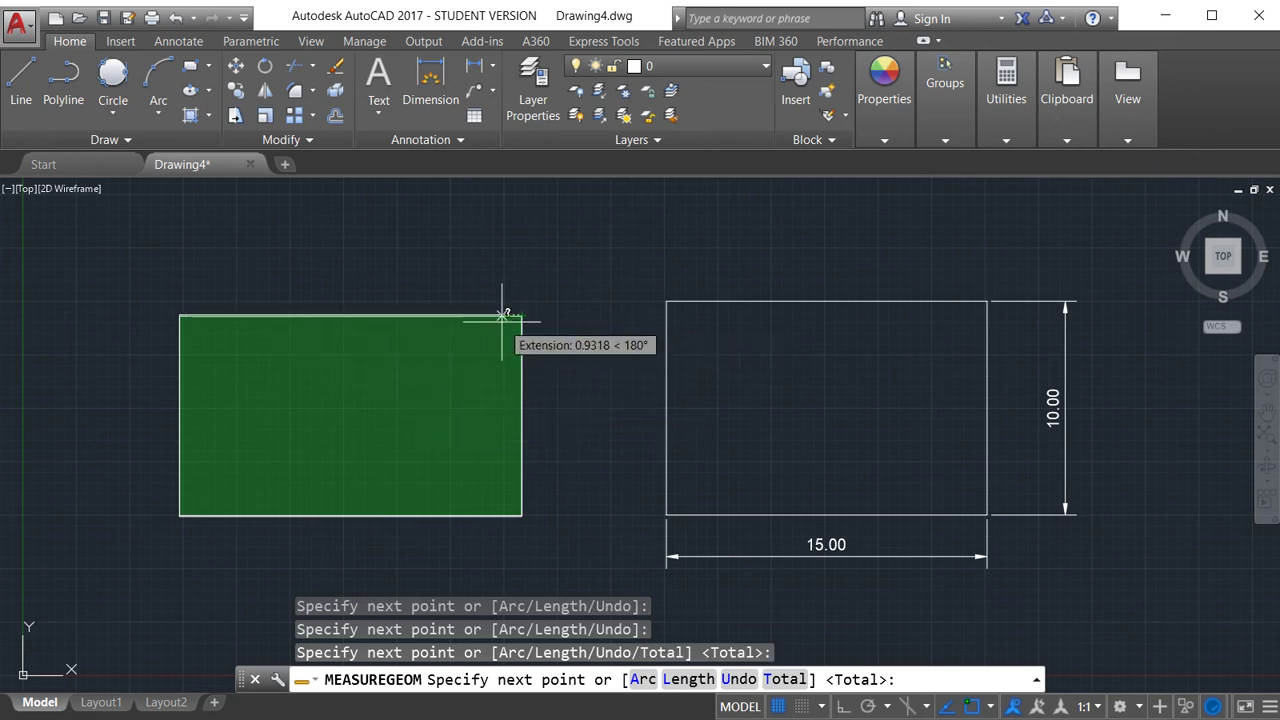
pyautogui.press('Return')
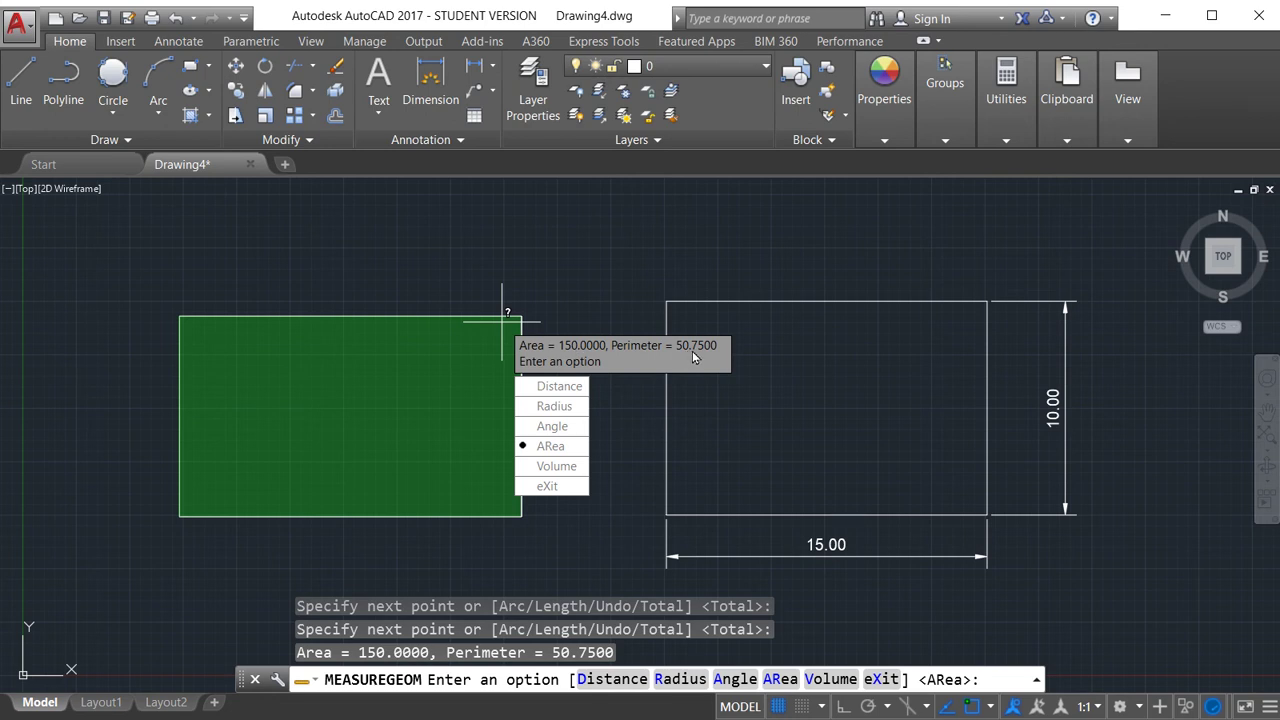
# Step: Measure the distance along the top edge of the area-based rectangle, from its right corner to its left corner
pyautogui.click(560, 388)
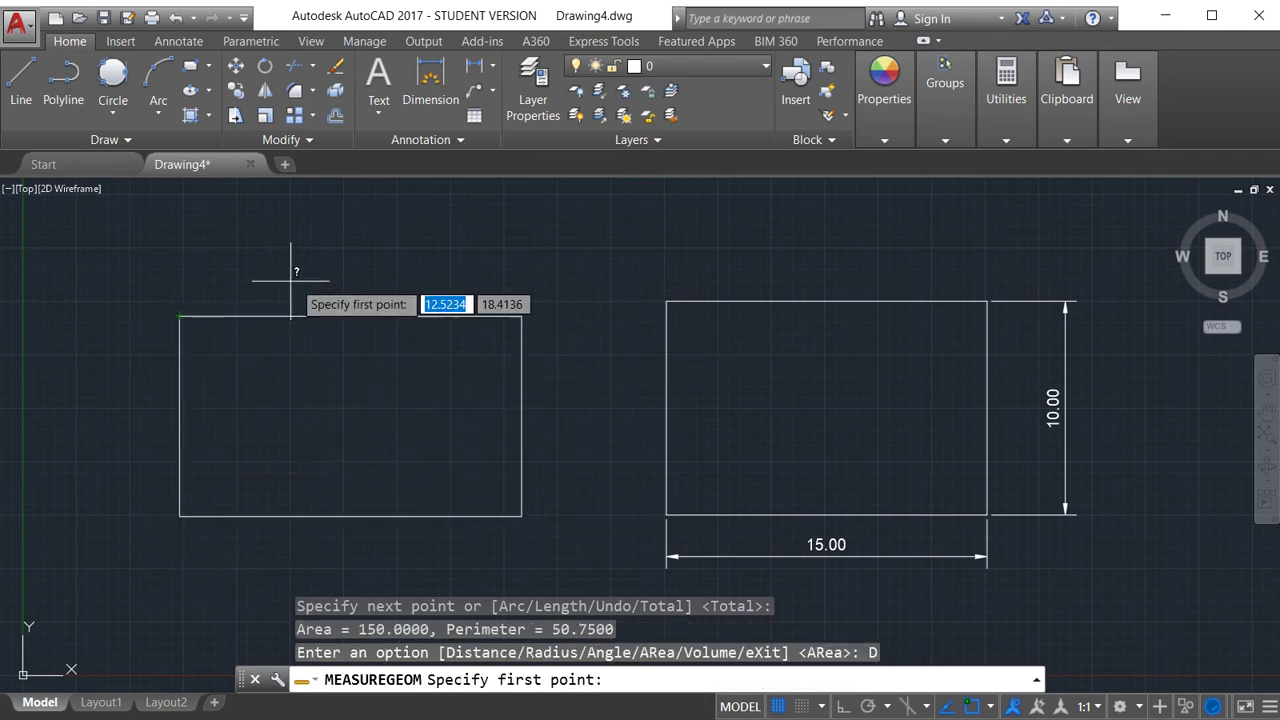
pyautogui.click(521, 316)
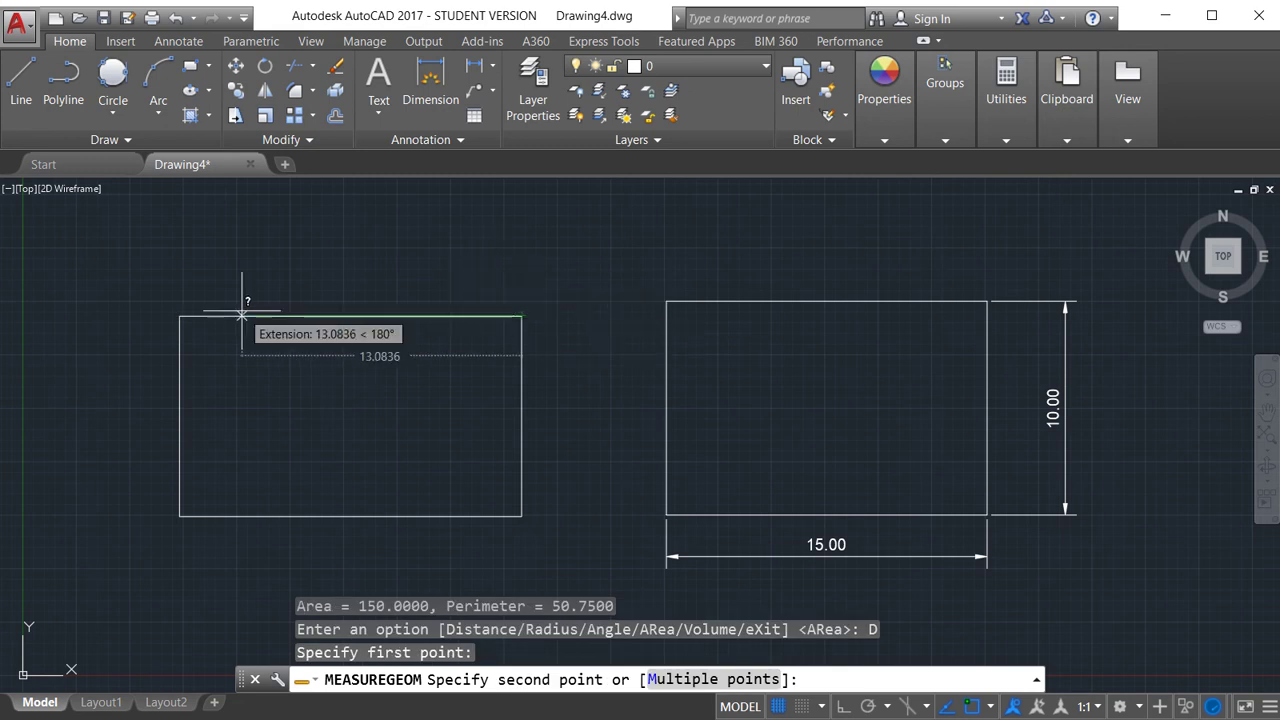
pyautogui.click(180, 316)
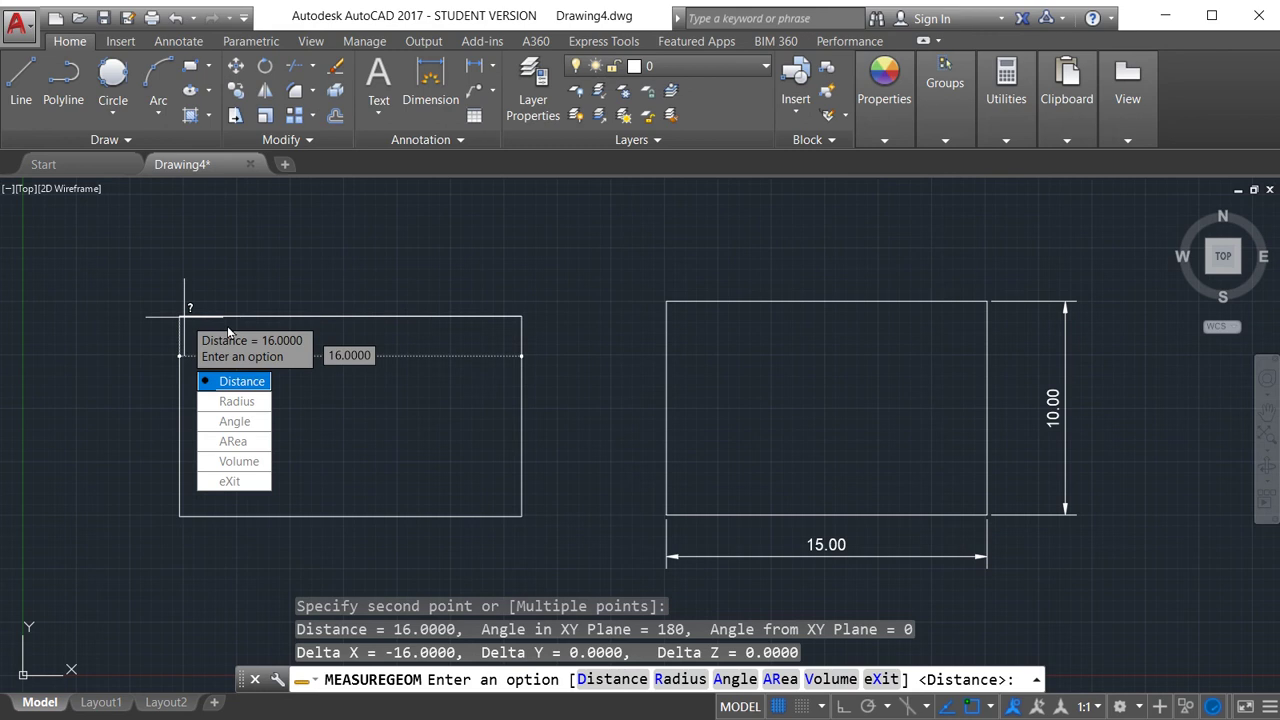
pyautogui.press('Escape')
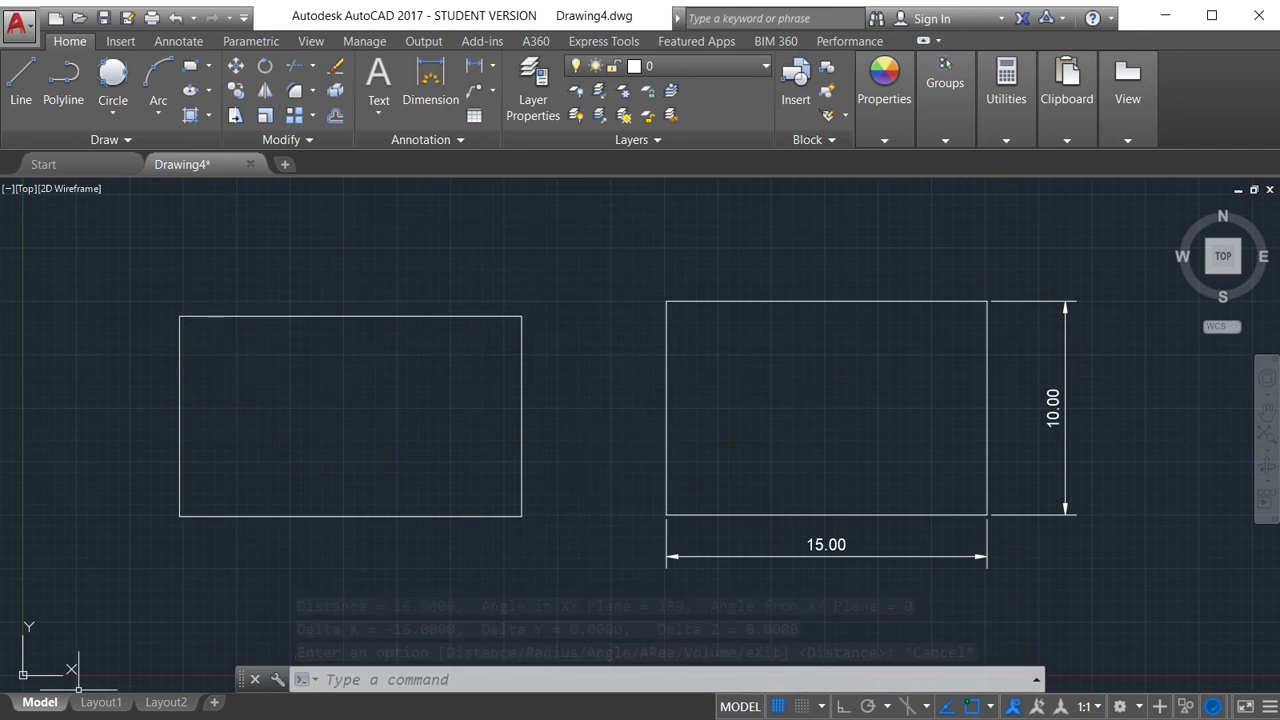
# Step: Delete both rectangles together with the remaining dimensions to empty the drawing
pyautogui.click(115, 234)
pyautogui.click(115, 234)
pyautogui.click(112, 378)
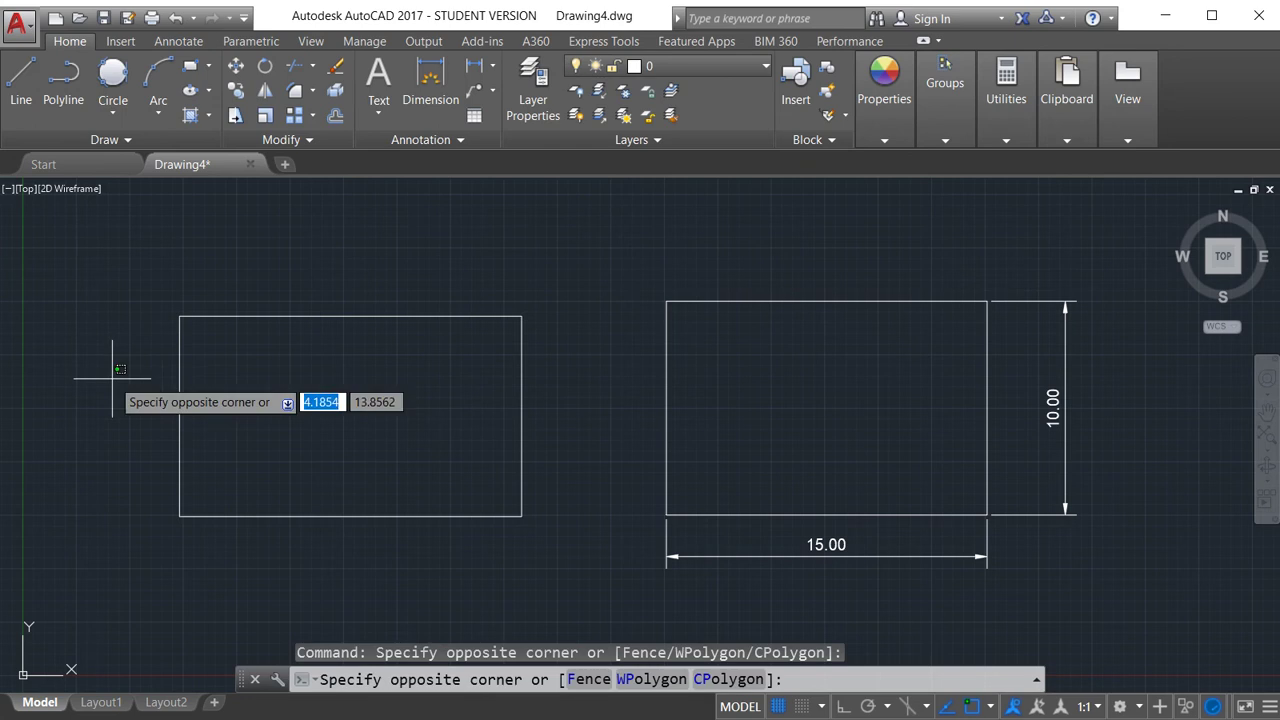
pyautogui.click(129, 257)
pyautogui.moveTo(132, 259)
pyautogui.mouseDown()
pyautogui.moveTo(172, 575)
pyautogui.moveTo(340, 610)
pyautogui.moveTo(737, 606)
pyautogui.moveTo(1080, 531)
pyautogui.moveTo(1134, 349)
pyautogui.moveTo(1100, 274)
pyautogui.moveTo(1058, 255)
pyautogui.mouseUp()
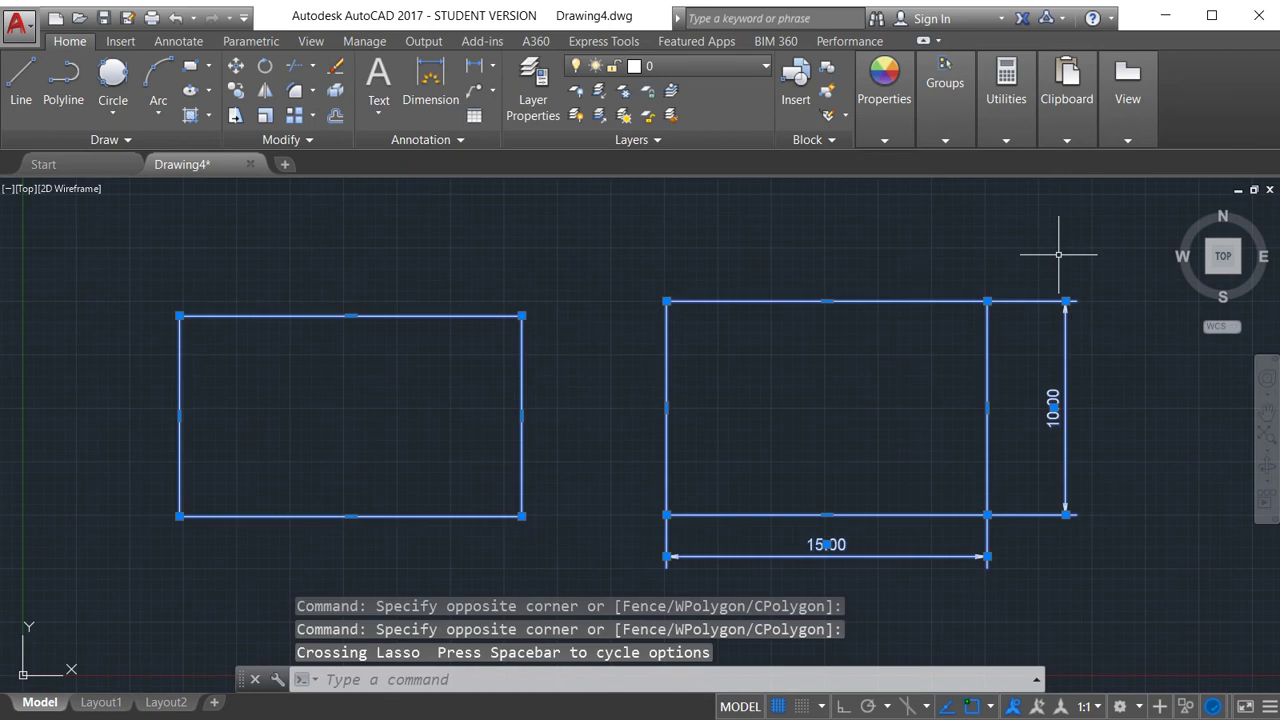
pyautogui.press('Delete')
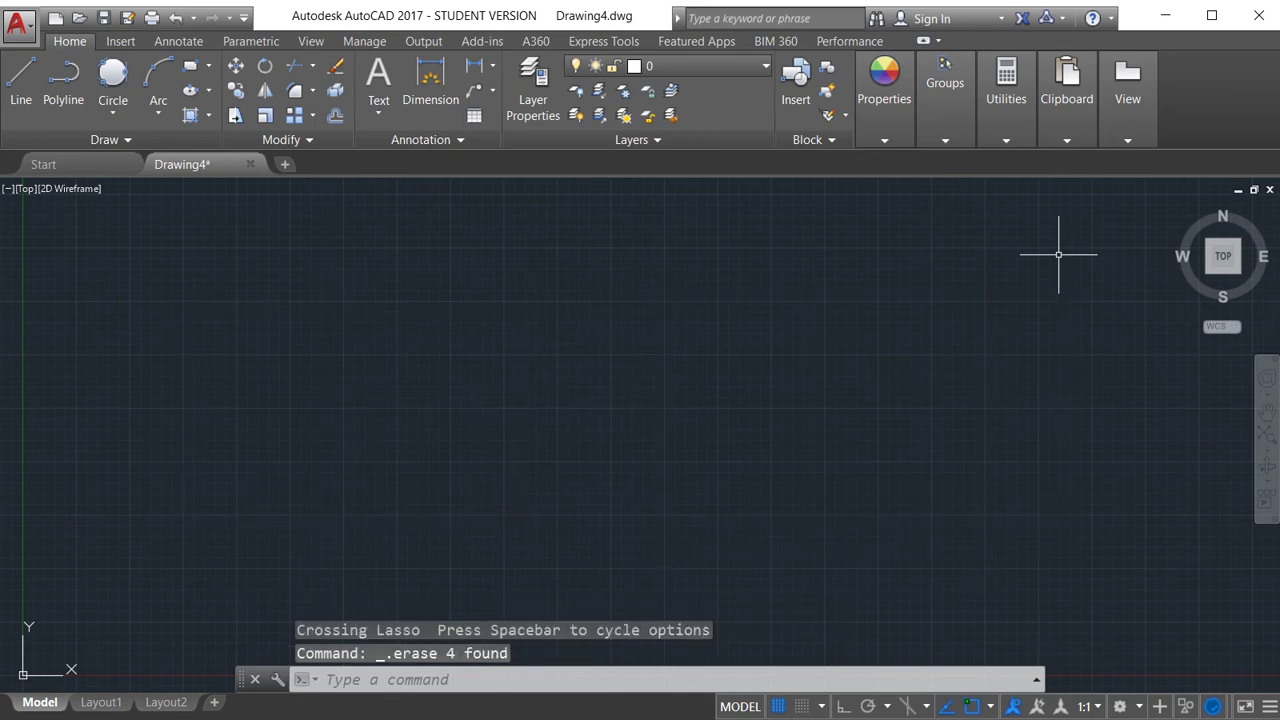
# Step: Draw a six-sided polygon inscribed in a circle of radius 5 in the left half of the drawing area
pyautogui.click(208, 66)
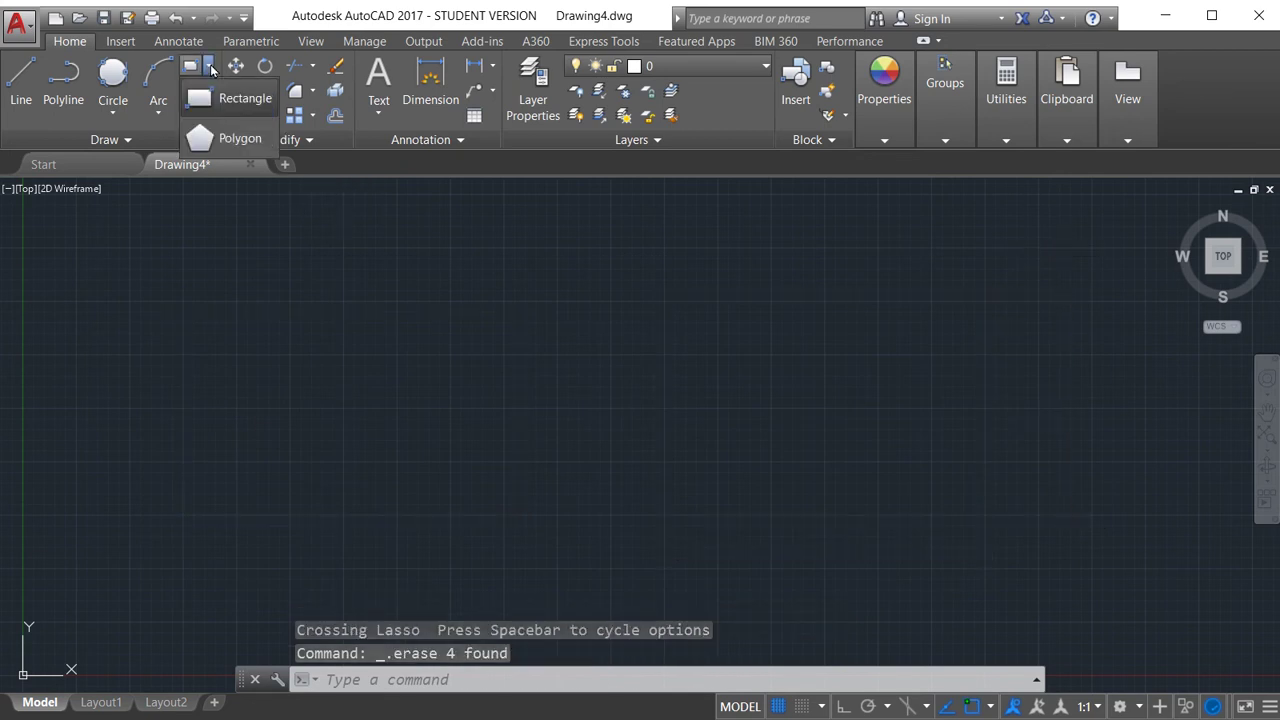
pyautogui.click(222, 138)
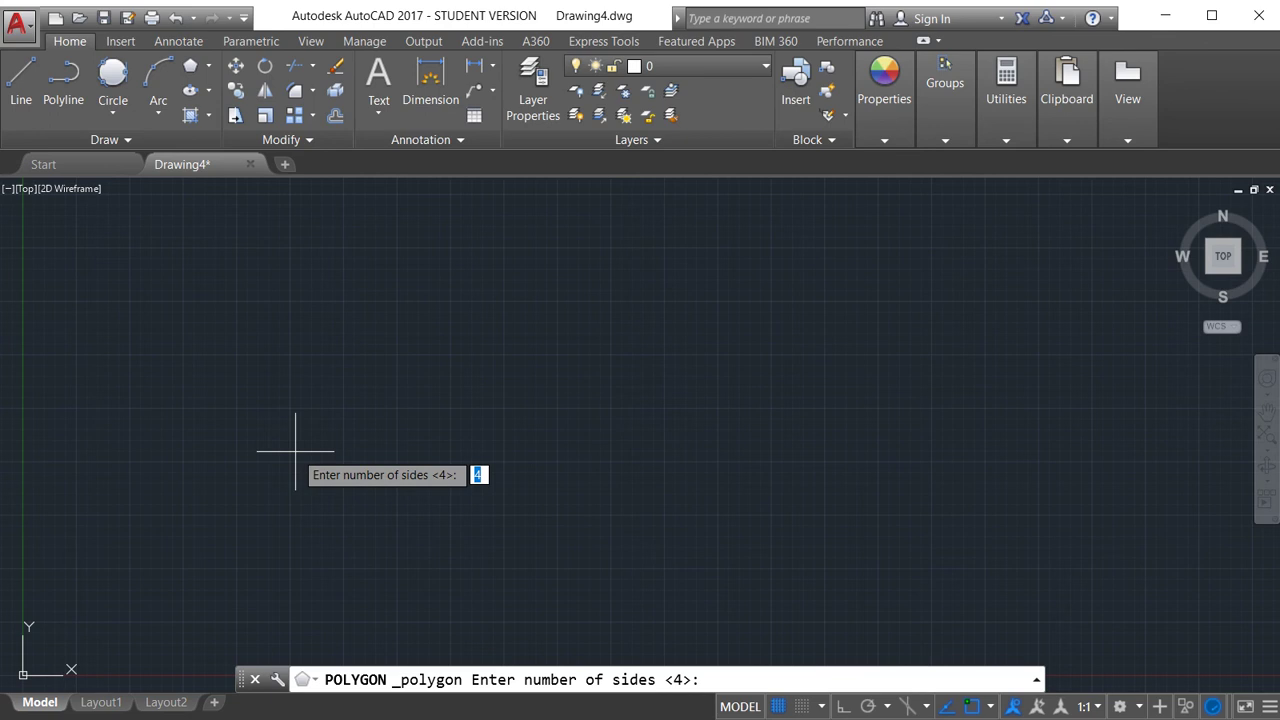
pyautogui.write('6')
pyautogui.press('Return')
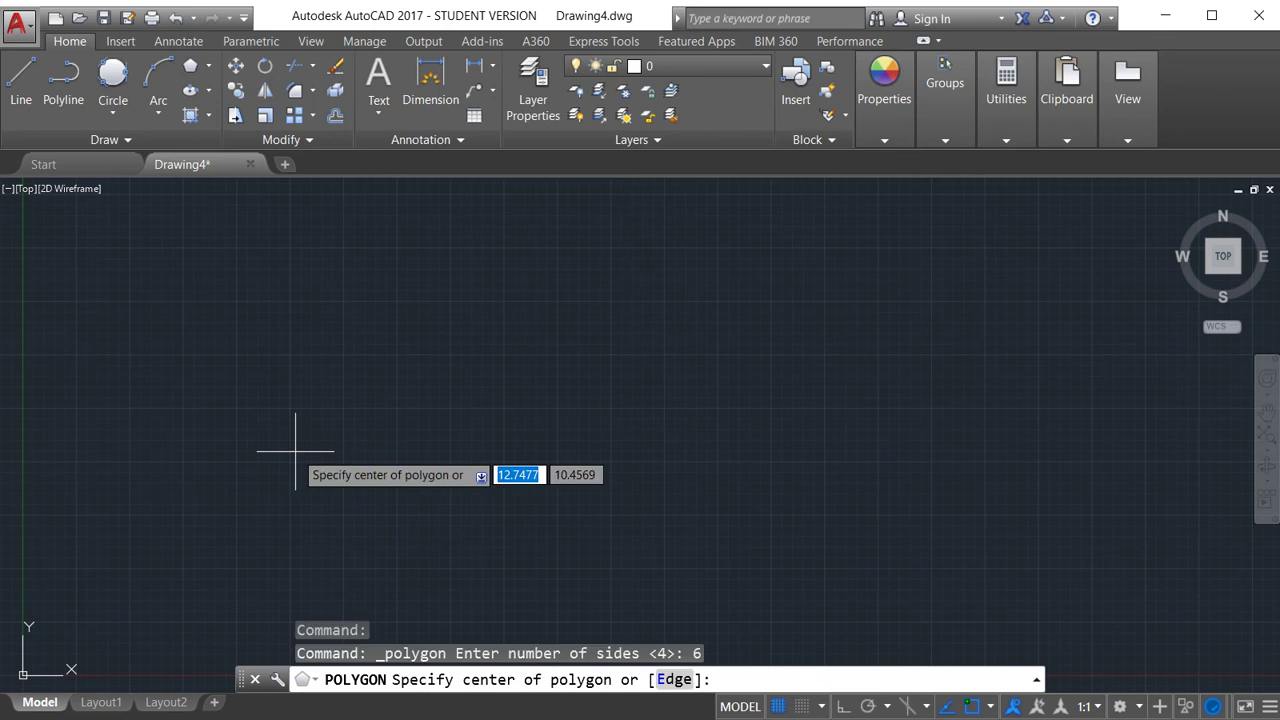
pyautogui.click(345, 462)
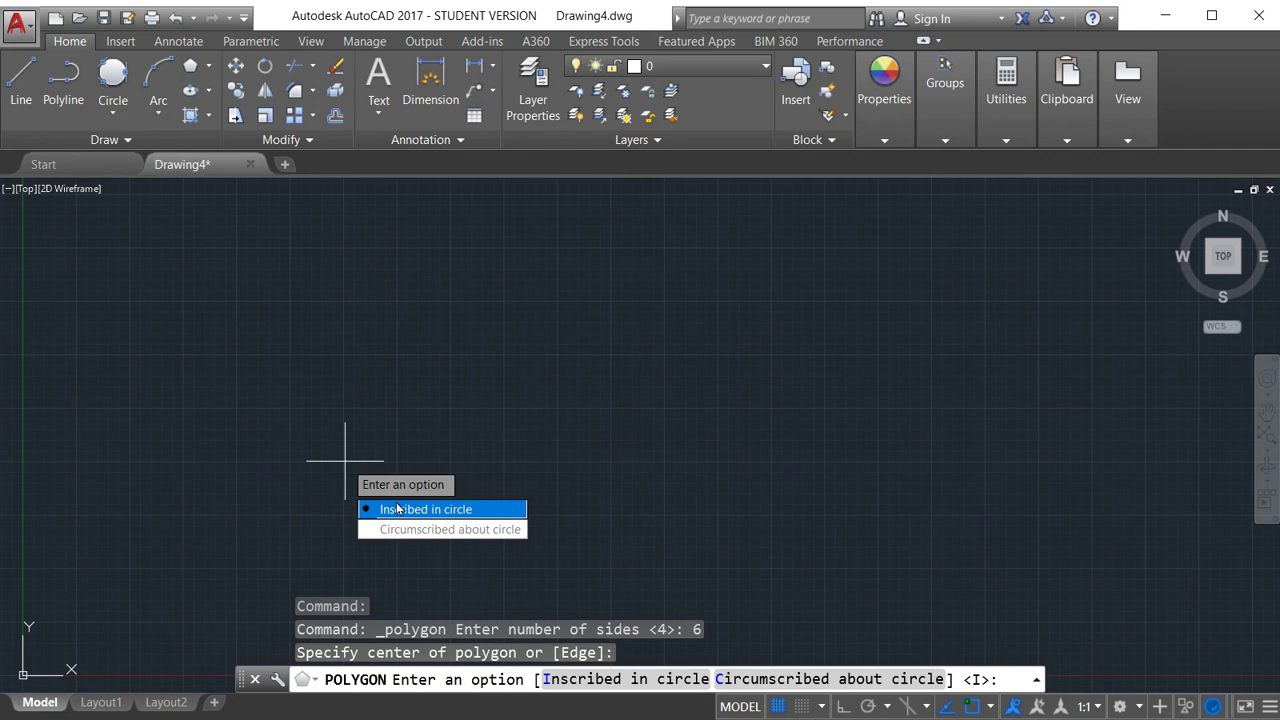
pyautogui.click(398, 510)
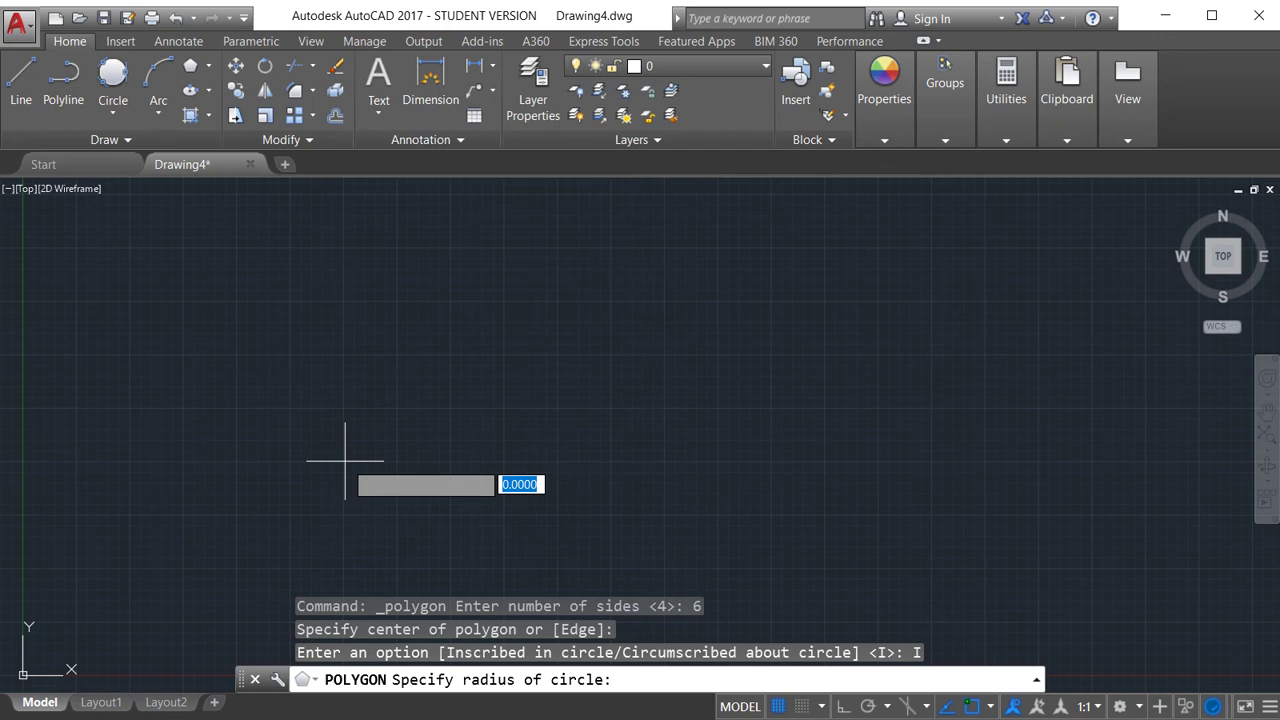
pyautogui.write('5')
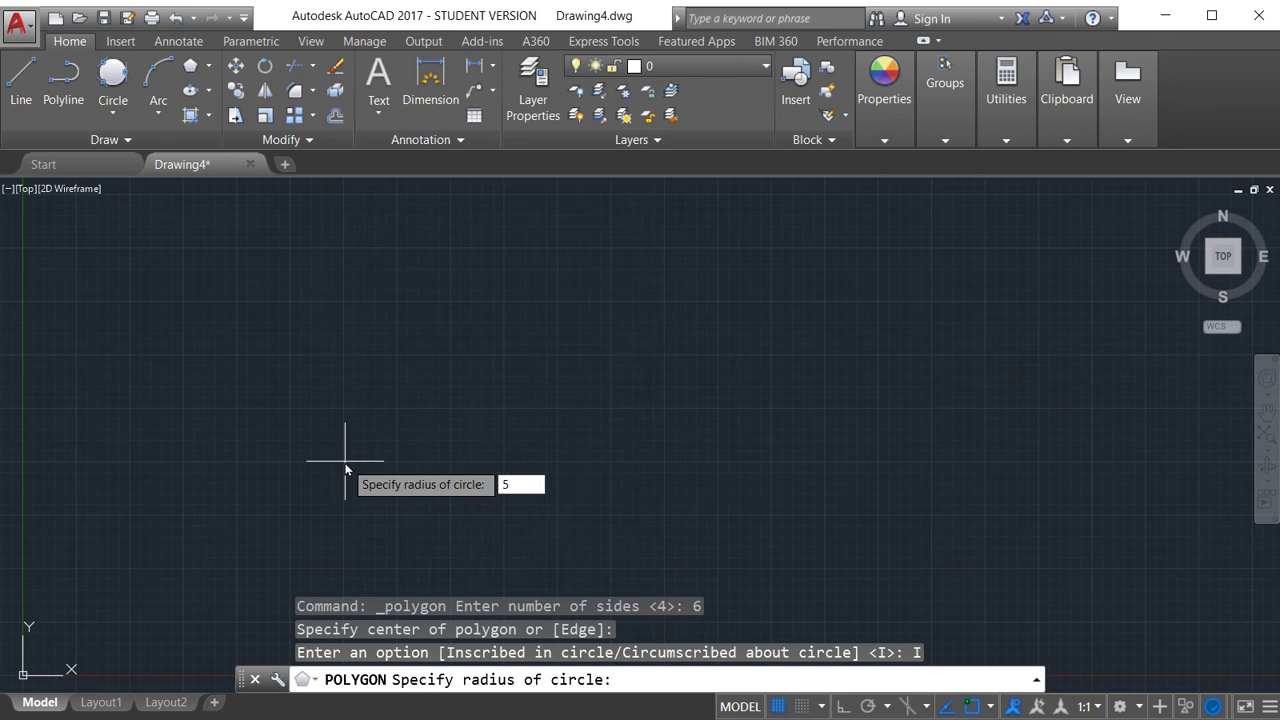
pyautogui.press('Return')
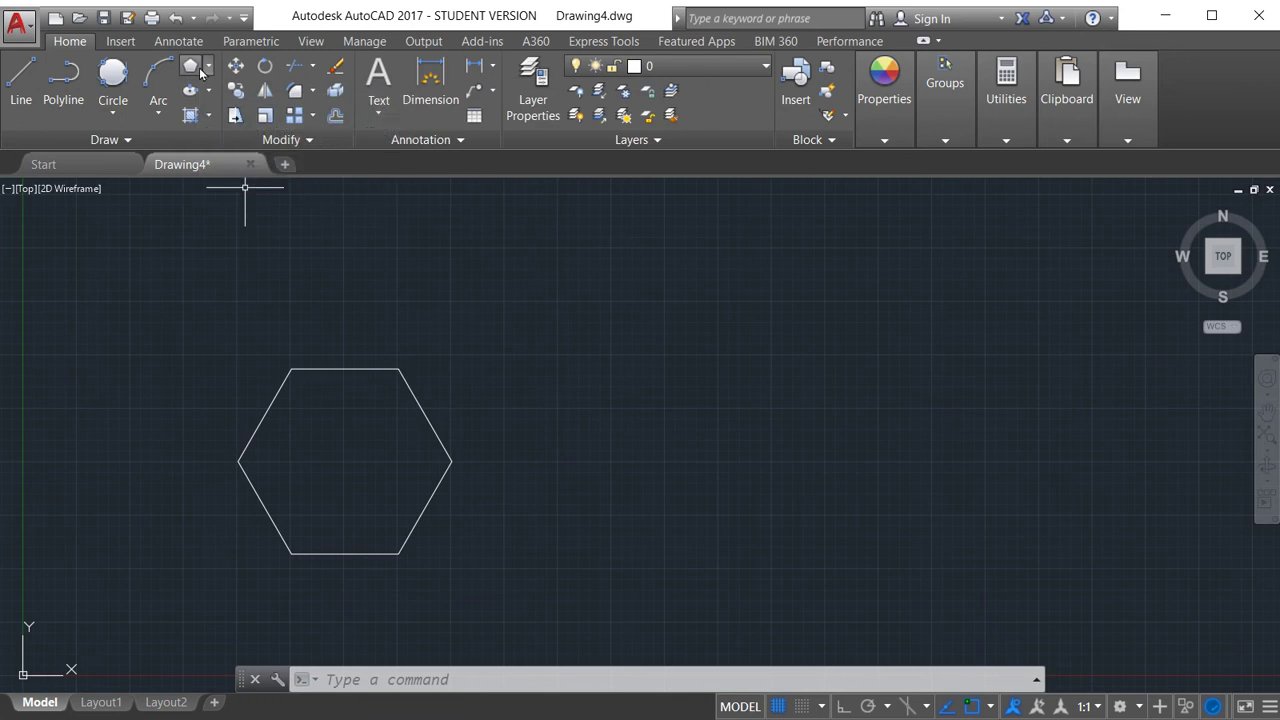
# Step: Draw a second six-sided polygon, circumscribed about a circle of radius 5, to the right of the first hexagon and level with it
pyautogui.click(199, 70)
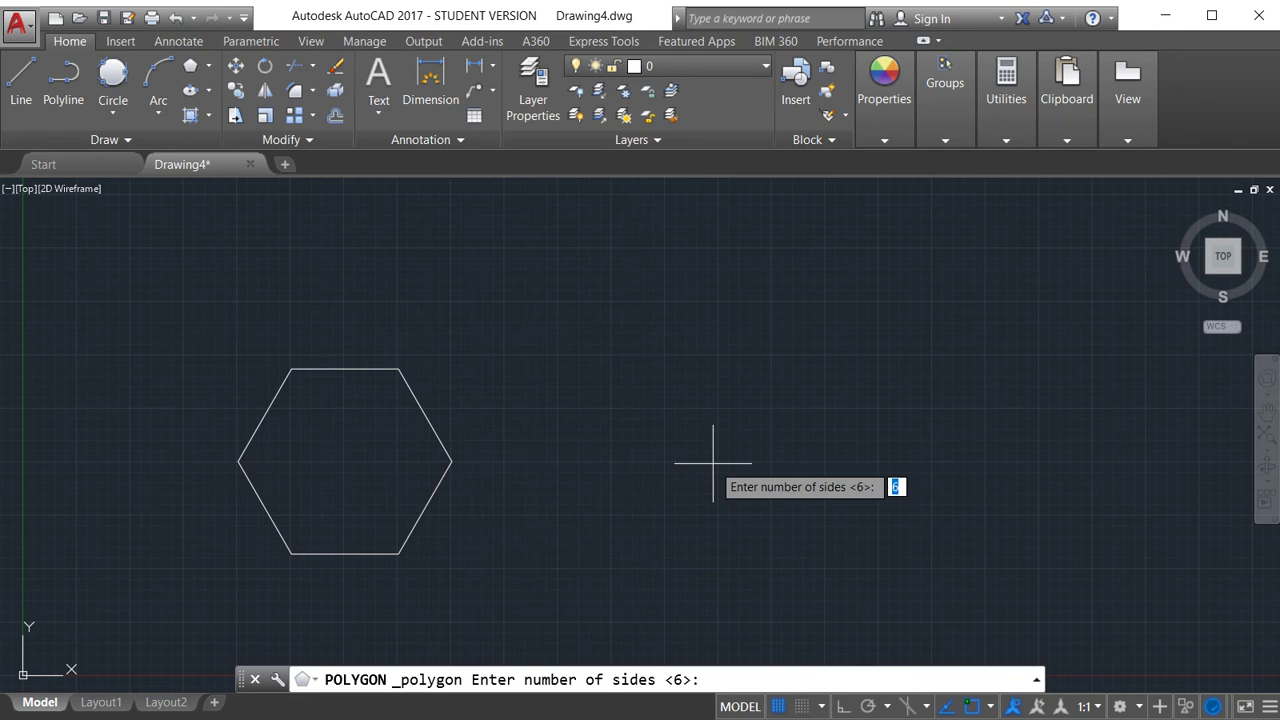
pyautogui.write('6')
pyautogui.press('Return')
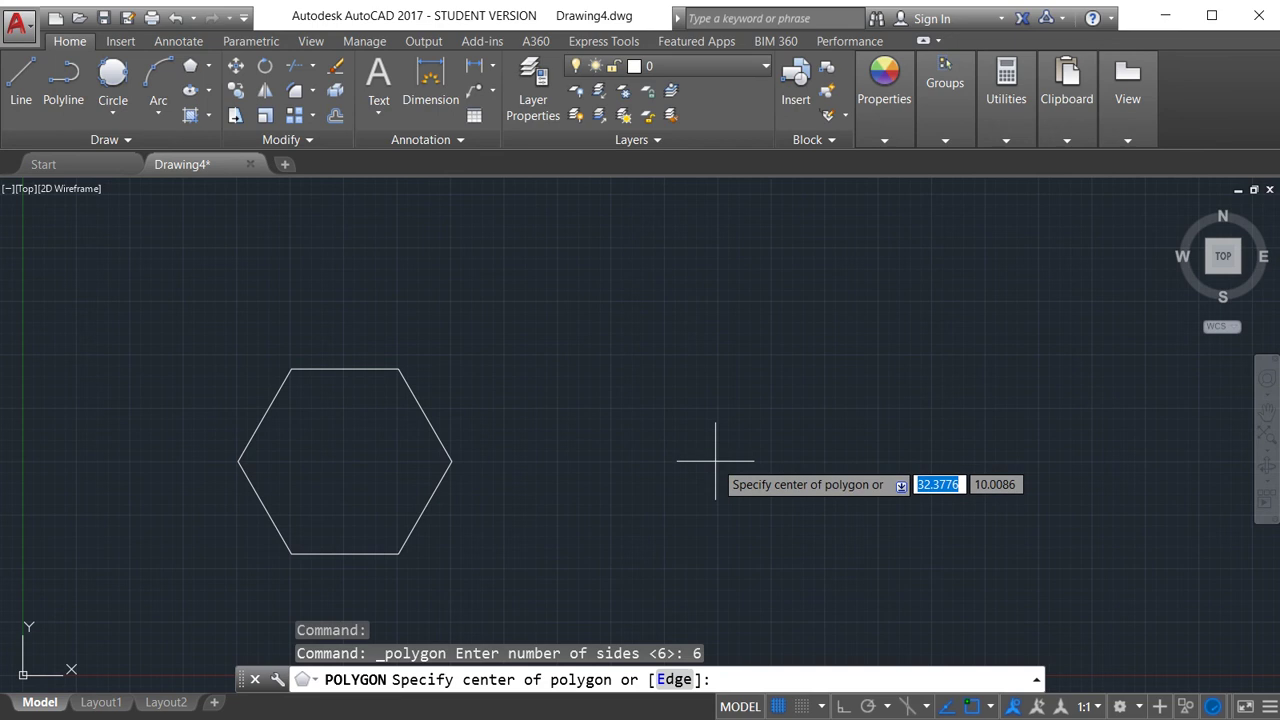
pyautogui.click(715, 461)
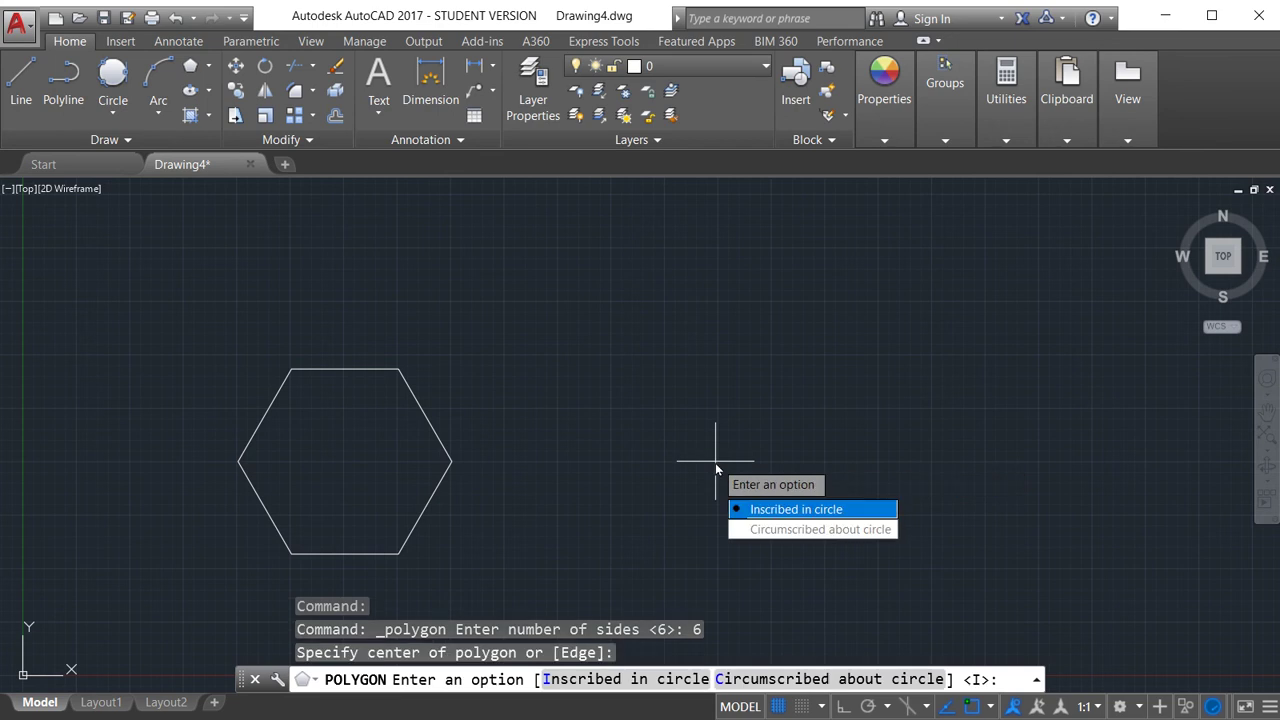
pyautogui.click(766, 529)
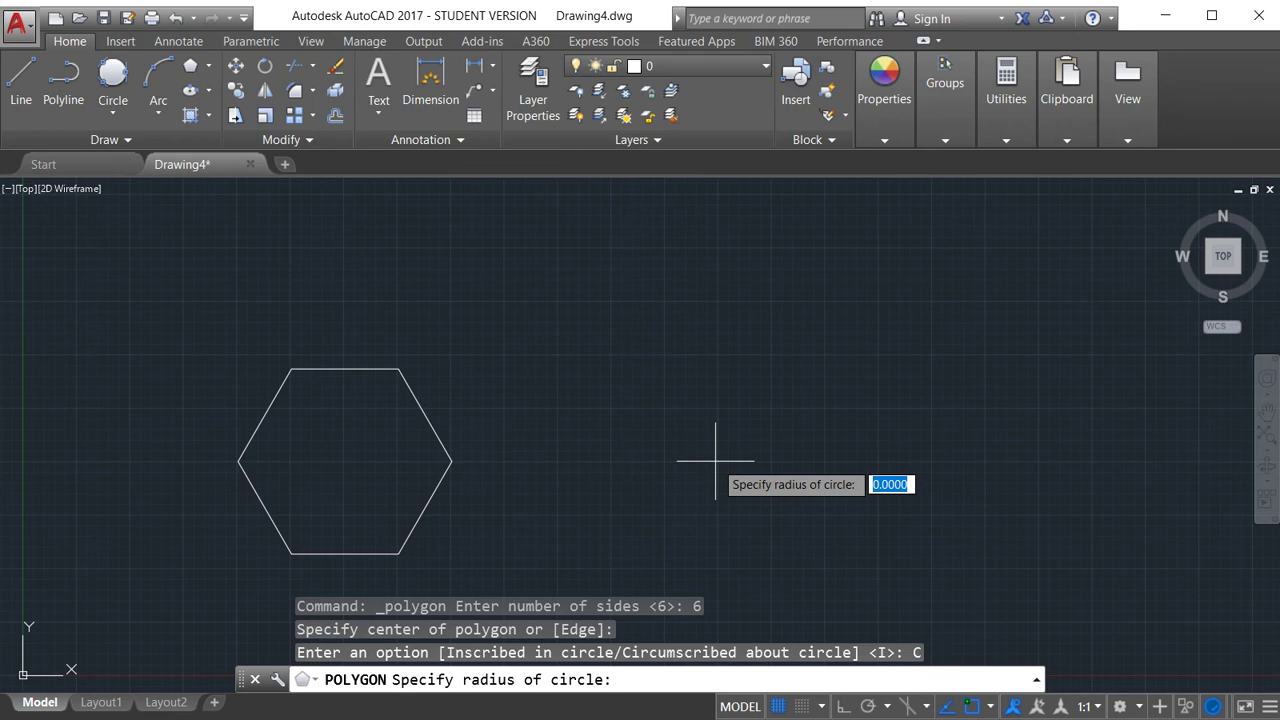
pyautogui.press('Return')
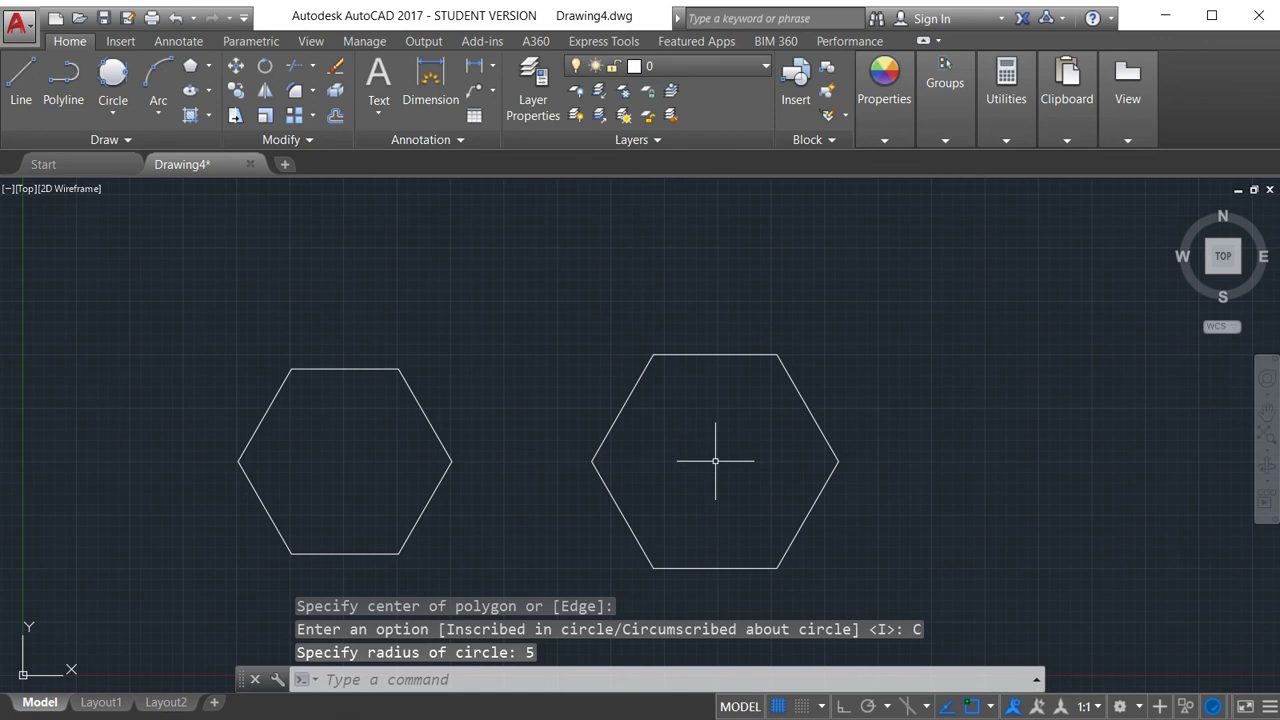
pyautogui.click(409, 383)
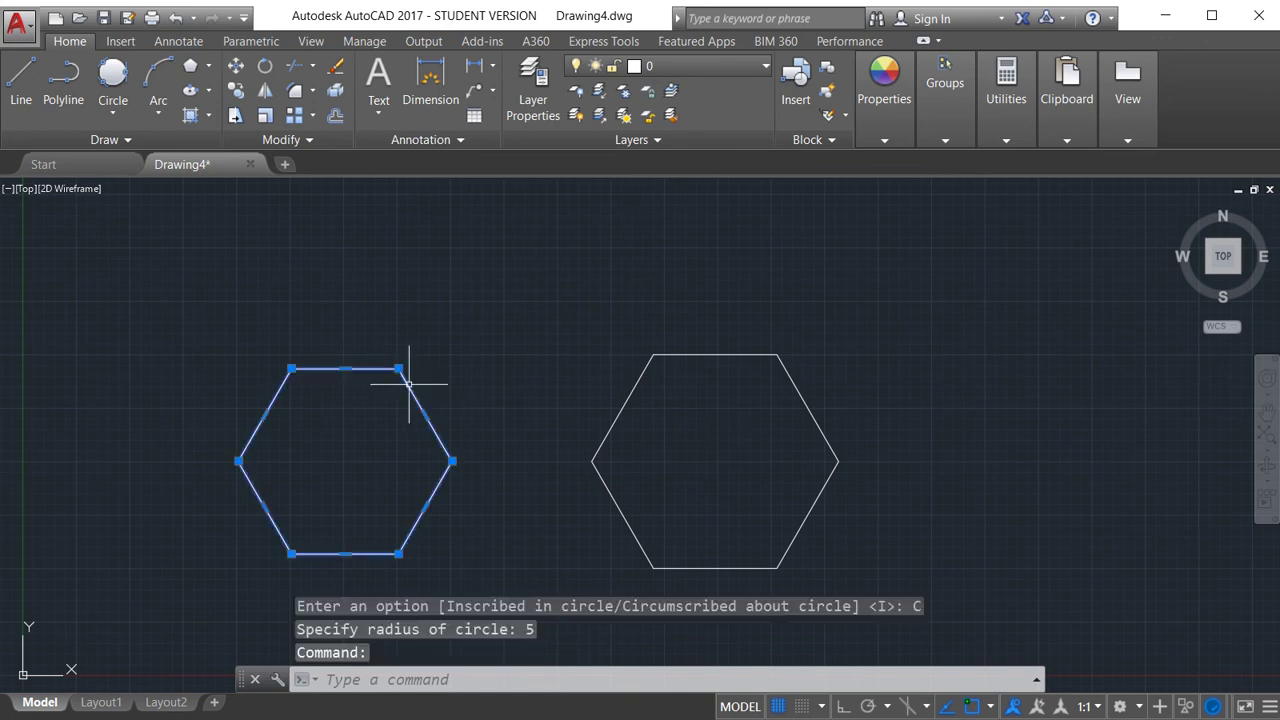
pyautogui.press('Escape')
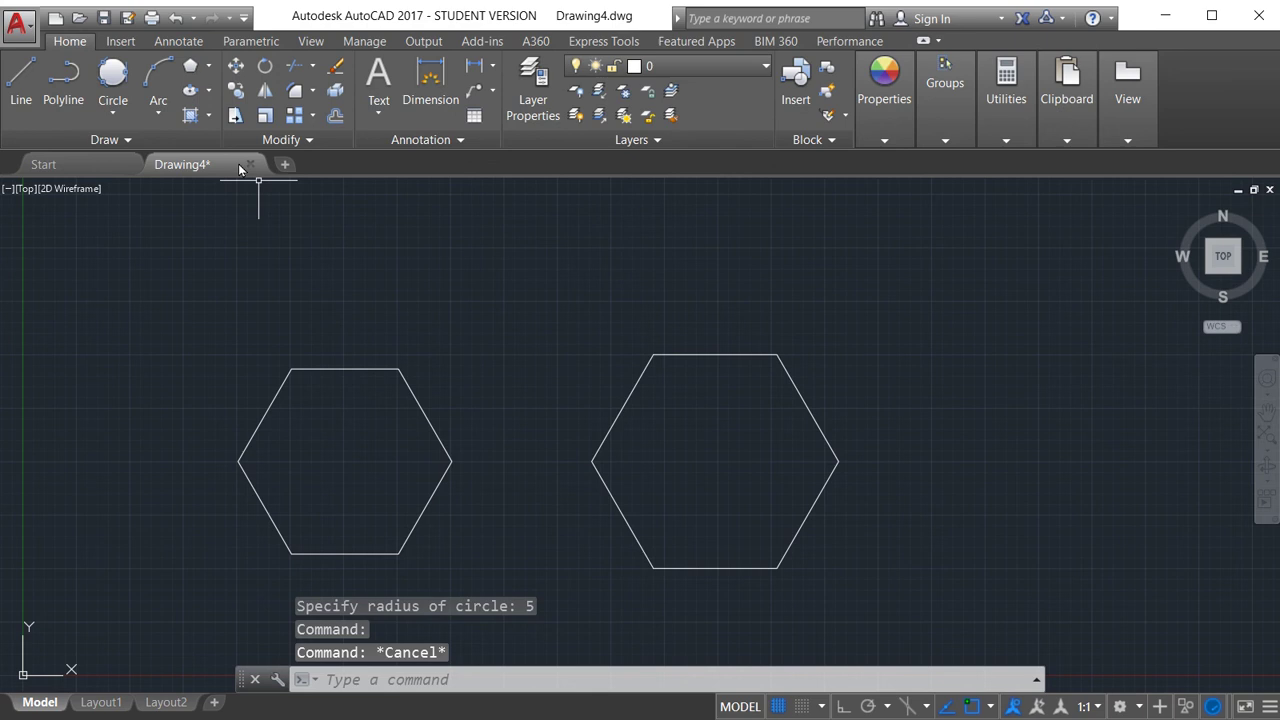
# Step: Draw a 2-Point circle around the left hexagon, using its leftmost and rightmost vertices as the diameter endpoints
pyautogui.click(116, 113)
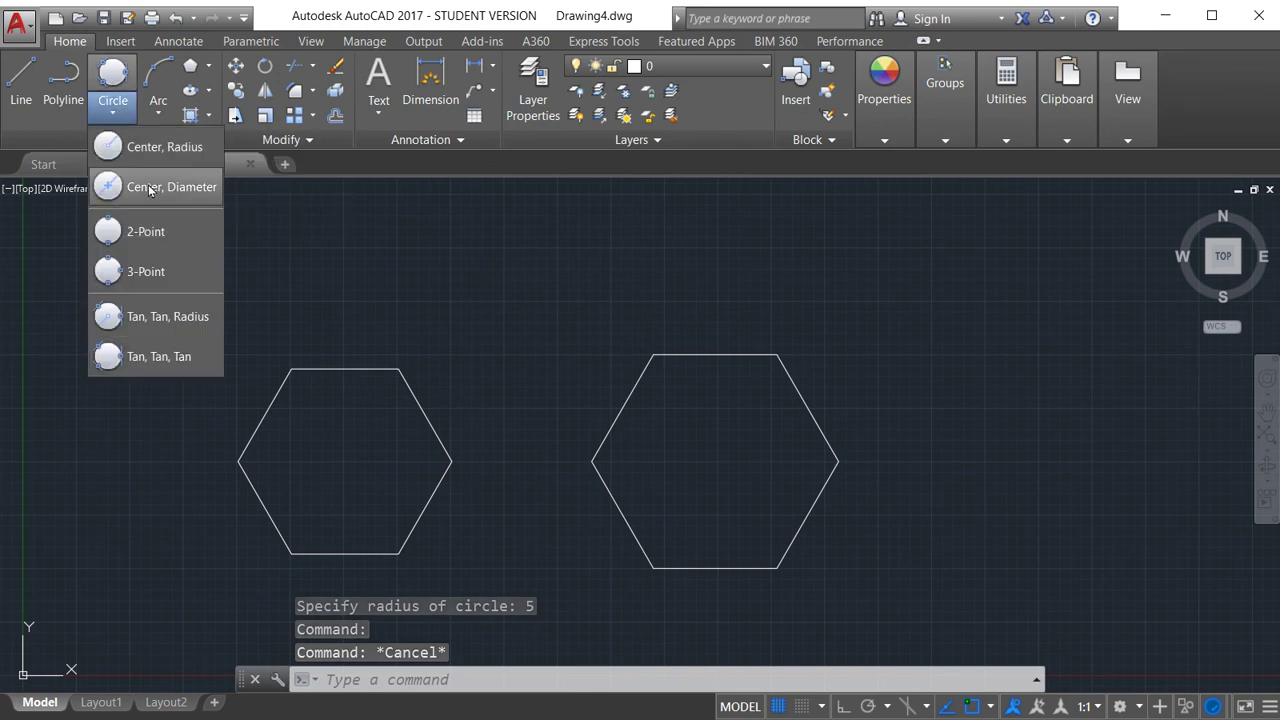
pyautogui.click(120, 231)
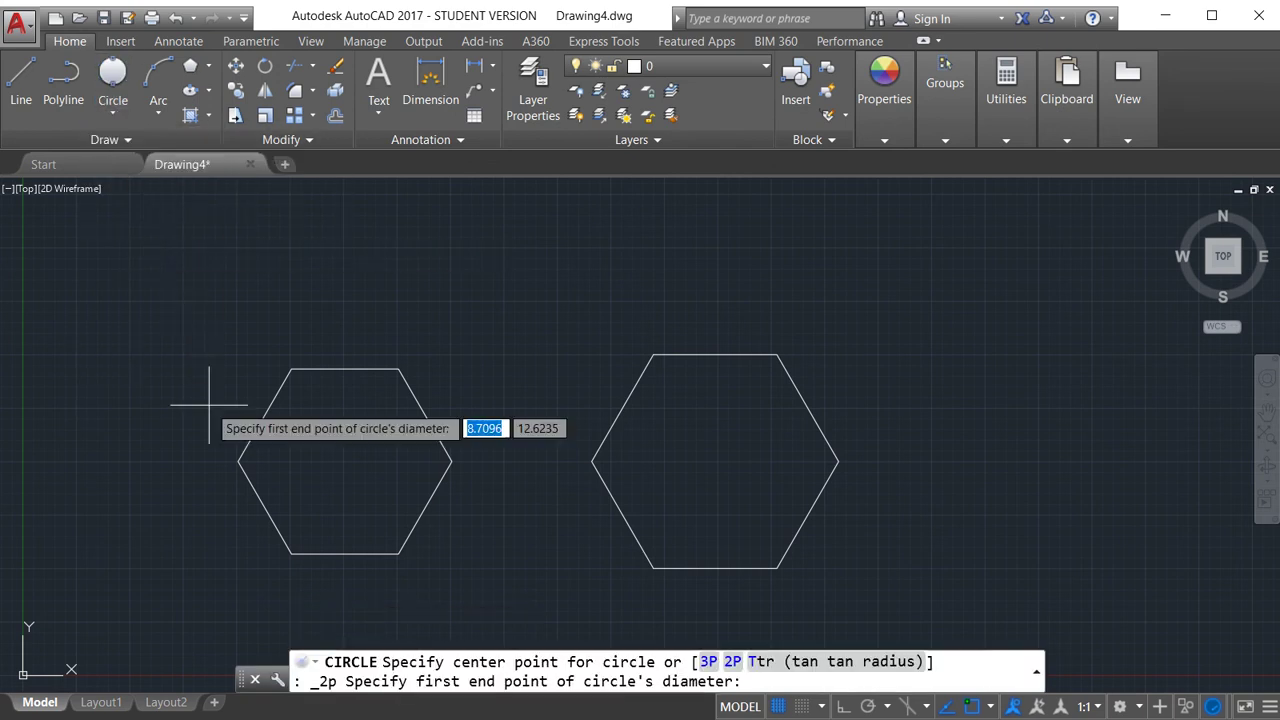
pyautogui.click(238, 461)
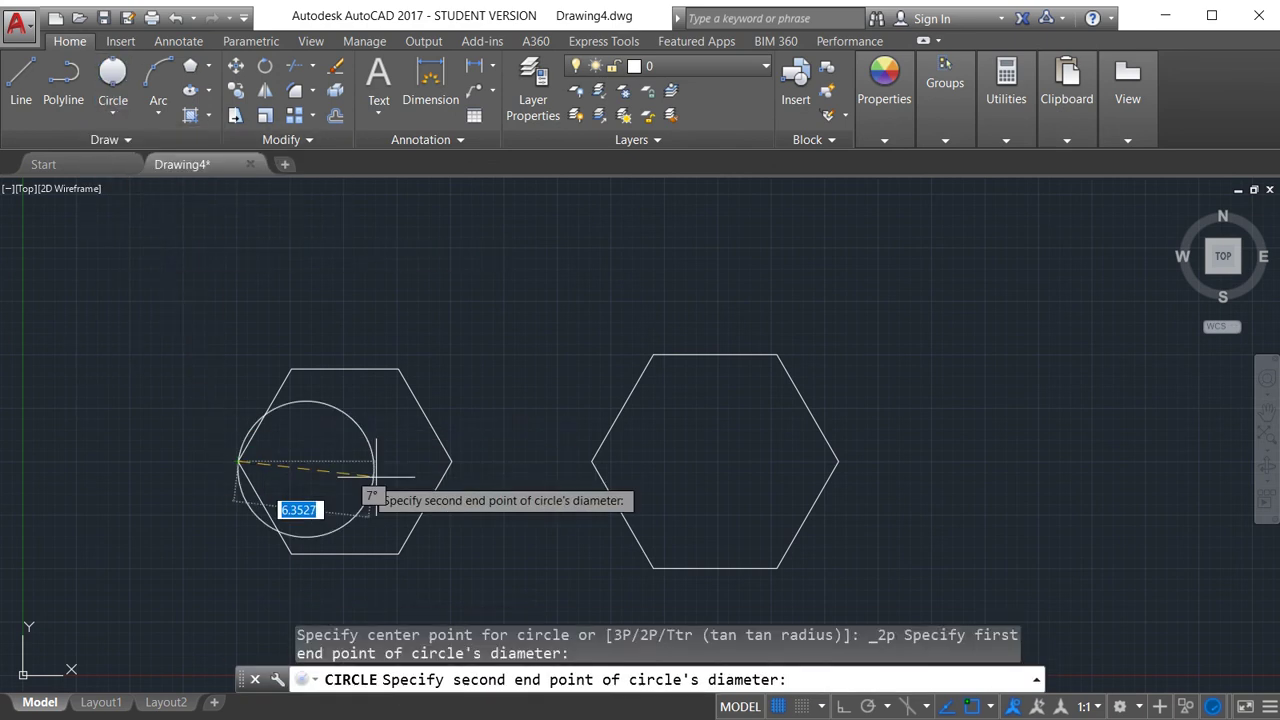
pyautogui.click(452, 461)
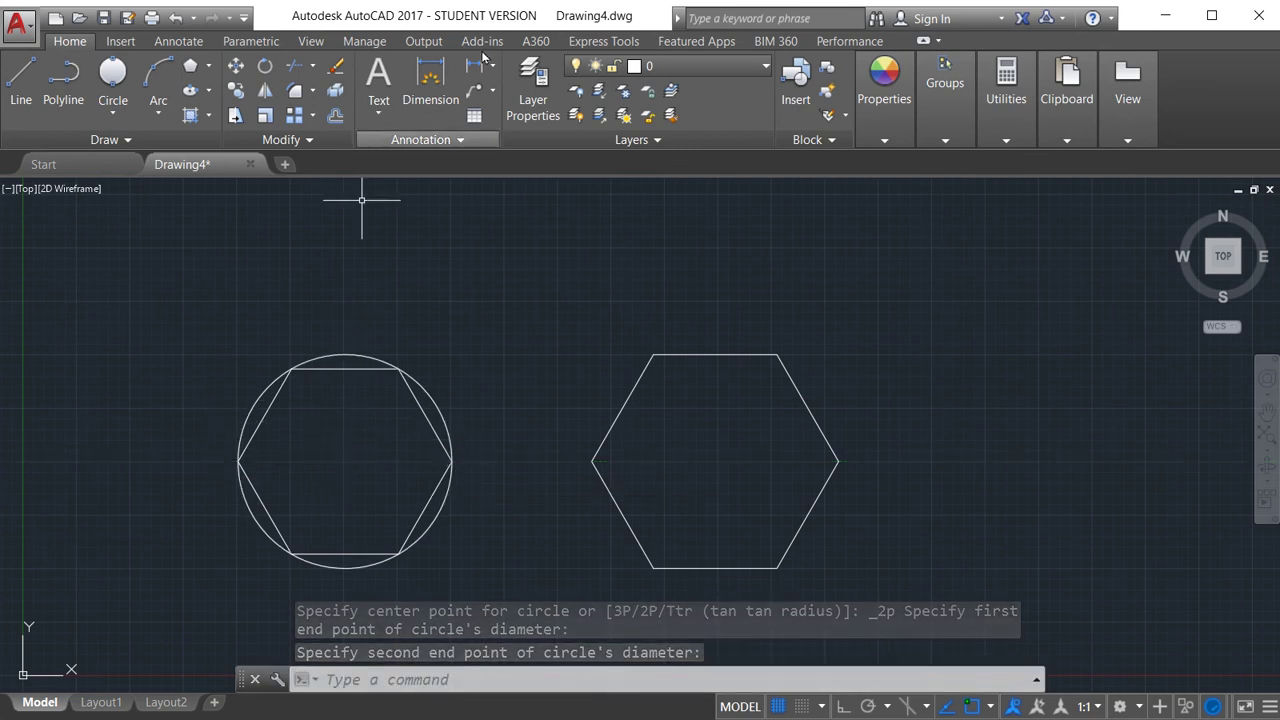
# Step: Add a radius dimension to the circle around the left hexagon, placing its text above and to the right of the circle
pyautogui.click(490, 66)
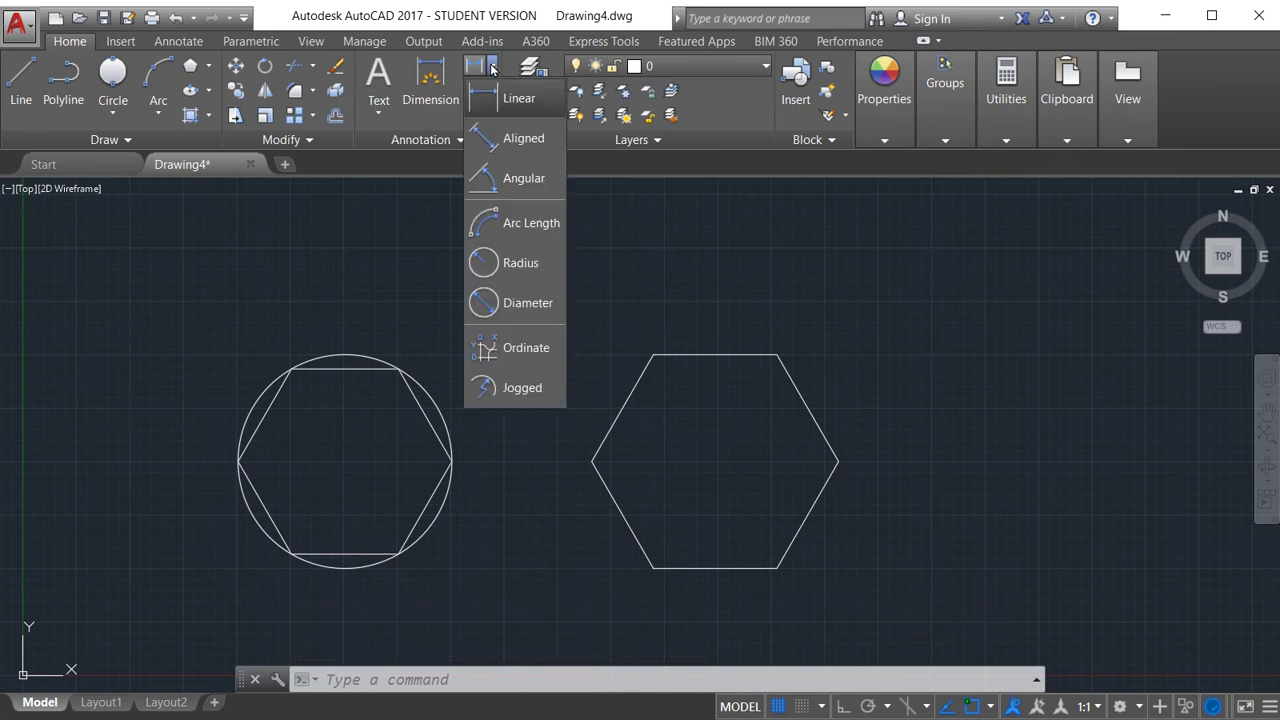
pyautogui.click(520, 263)
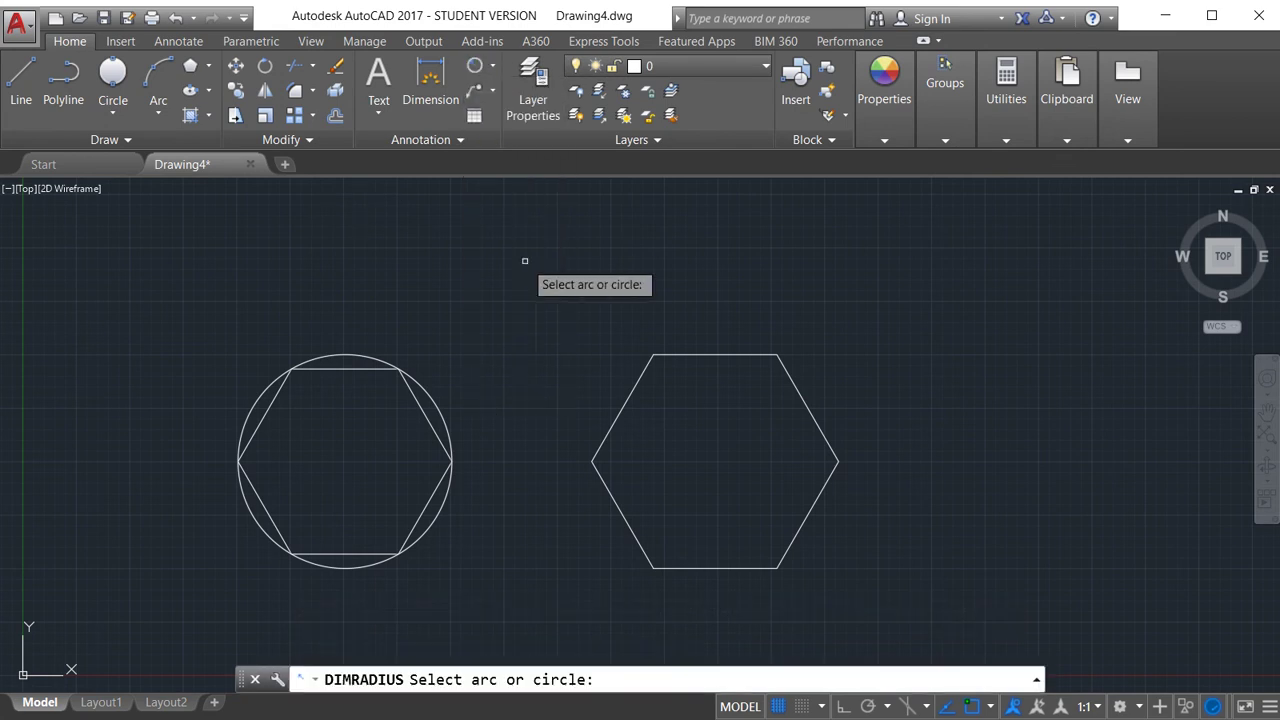
pyautogui.click(437, 407)
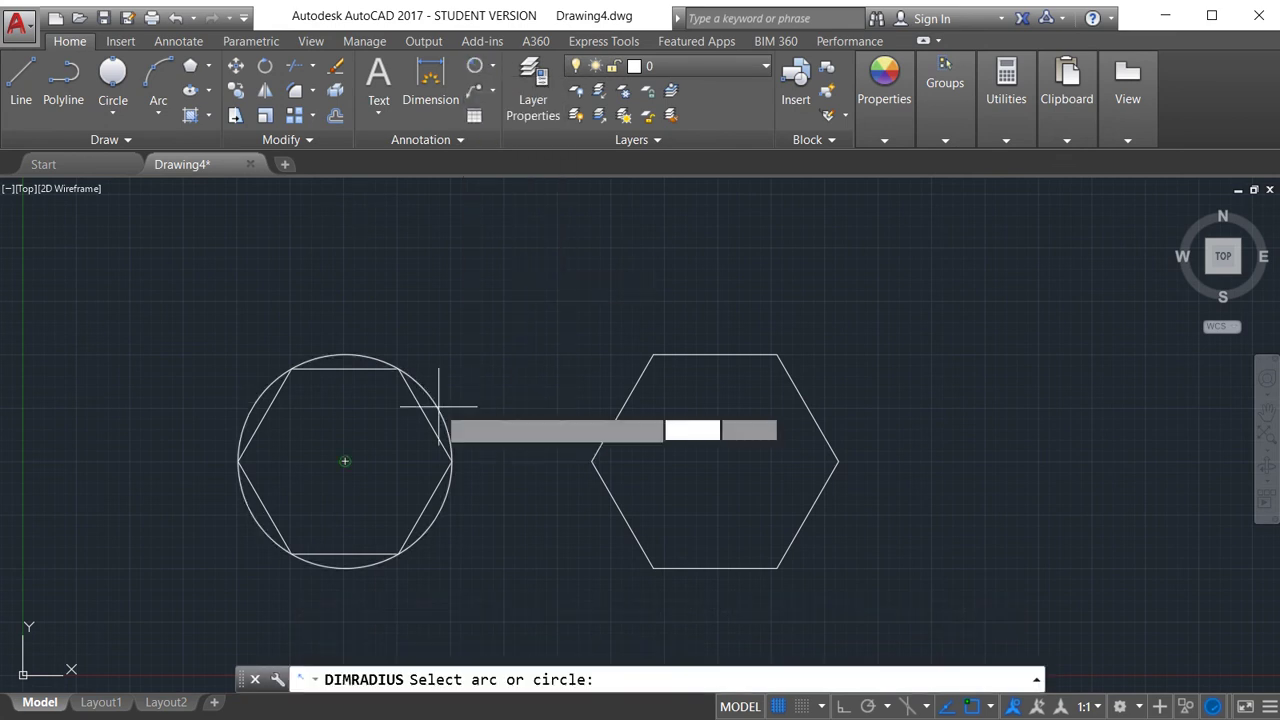
pyautogui.click(423, 326)
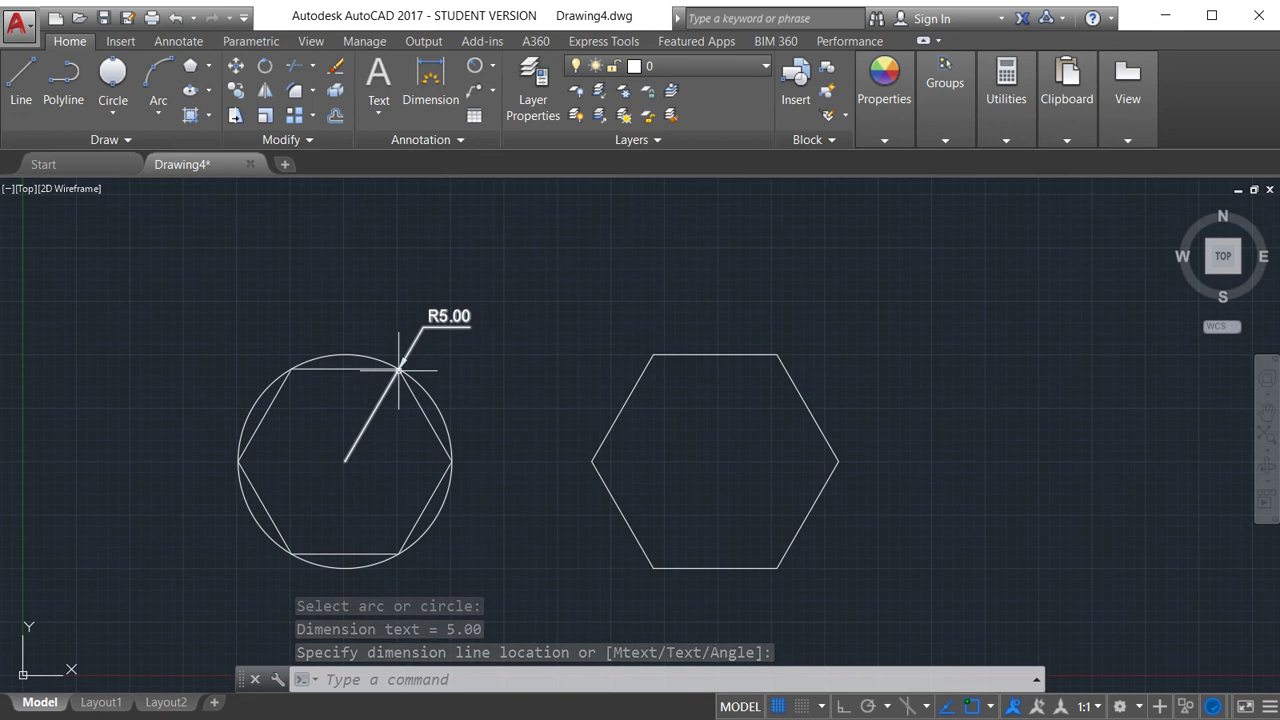
# Step: Draw a Tan, Tan, Tan circle inside the right hexagon, tangent to its upper-left, top and upper-right sides
pyautogui.moveTo(400, 369)
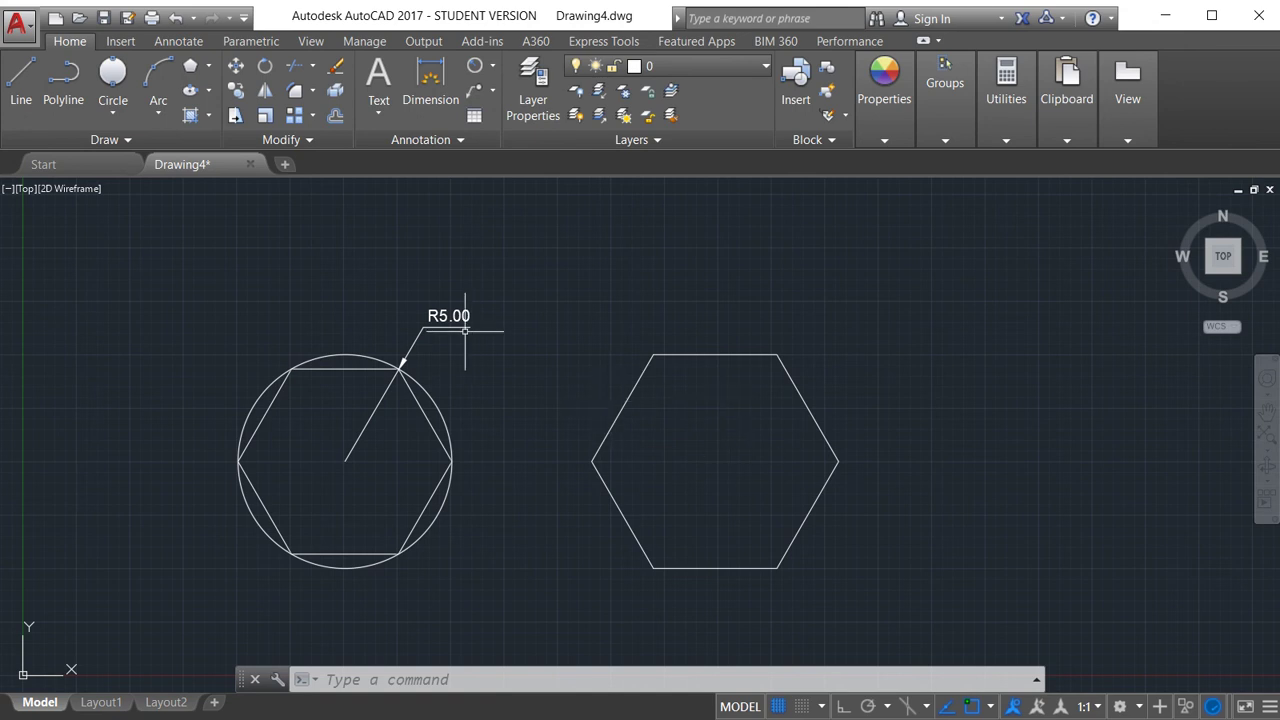
pyautogui.click(117, 107)
pyautogui.click(163, 354)
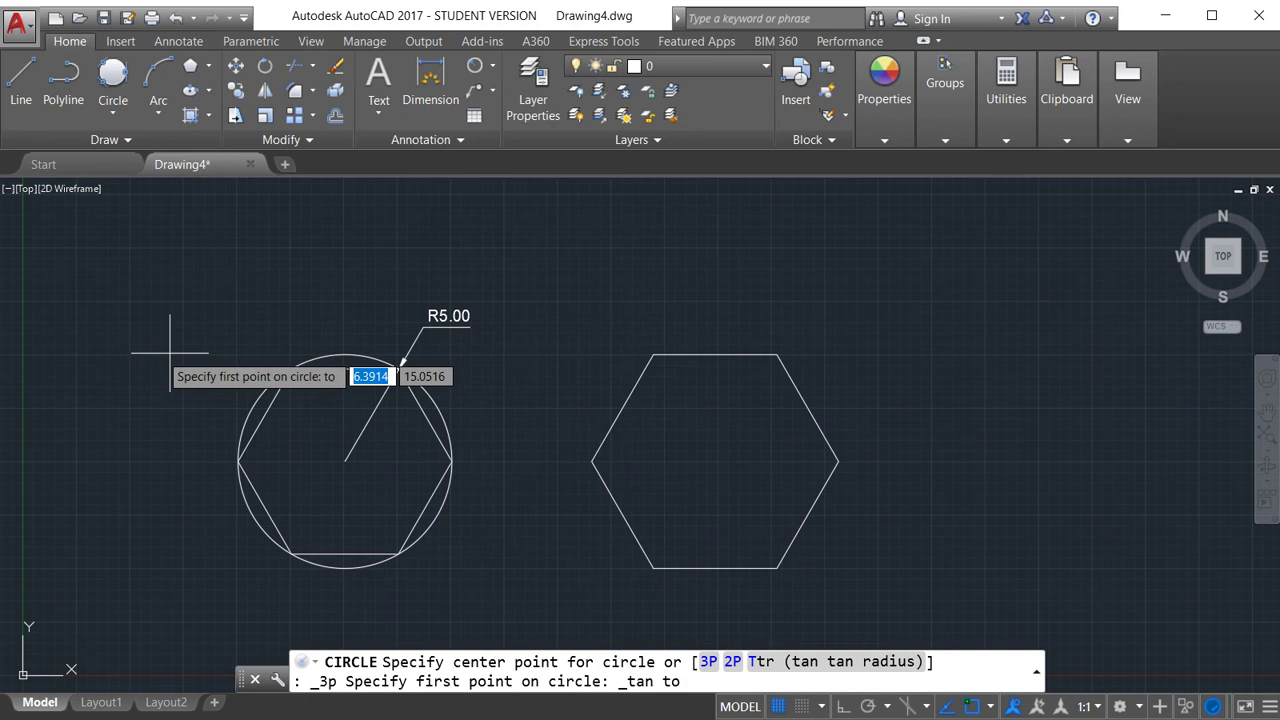
pyautogui.click(620, 413)
pyautogui.click(720, 355)
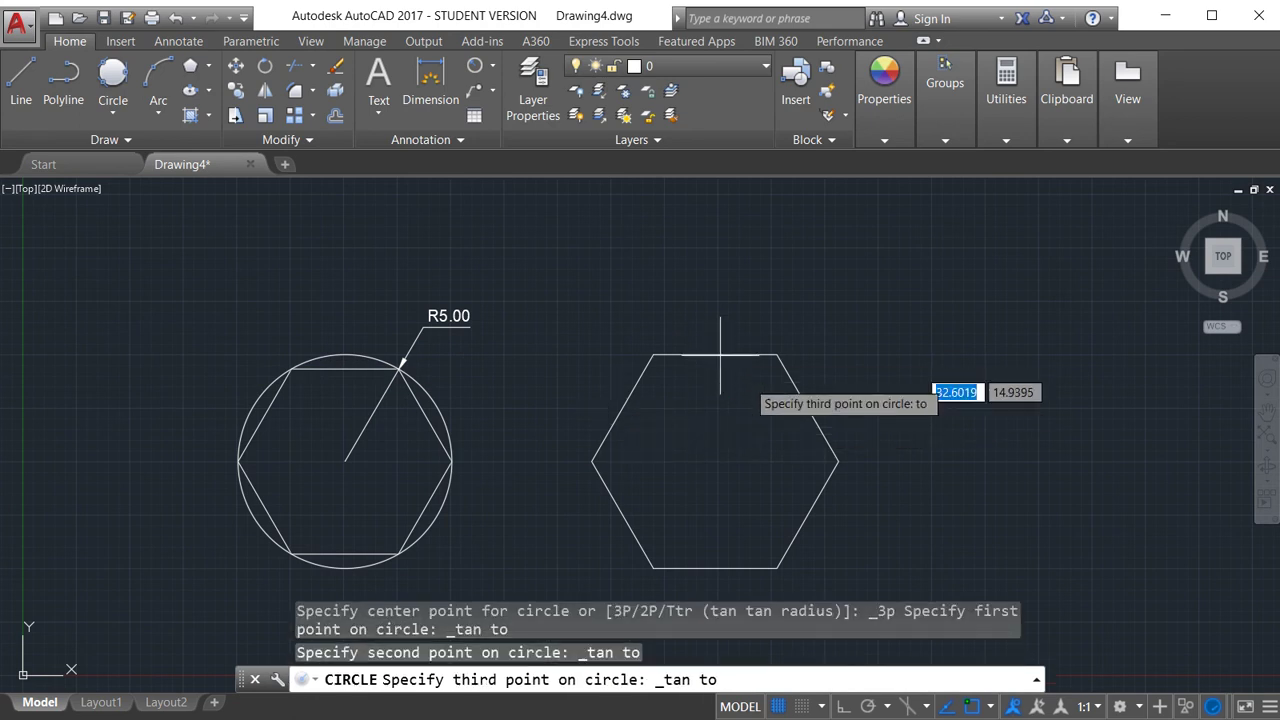
pyautogui.click(803, 409)
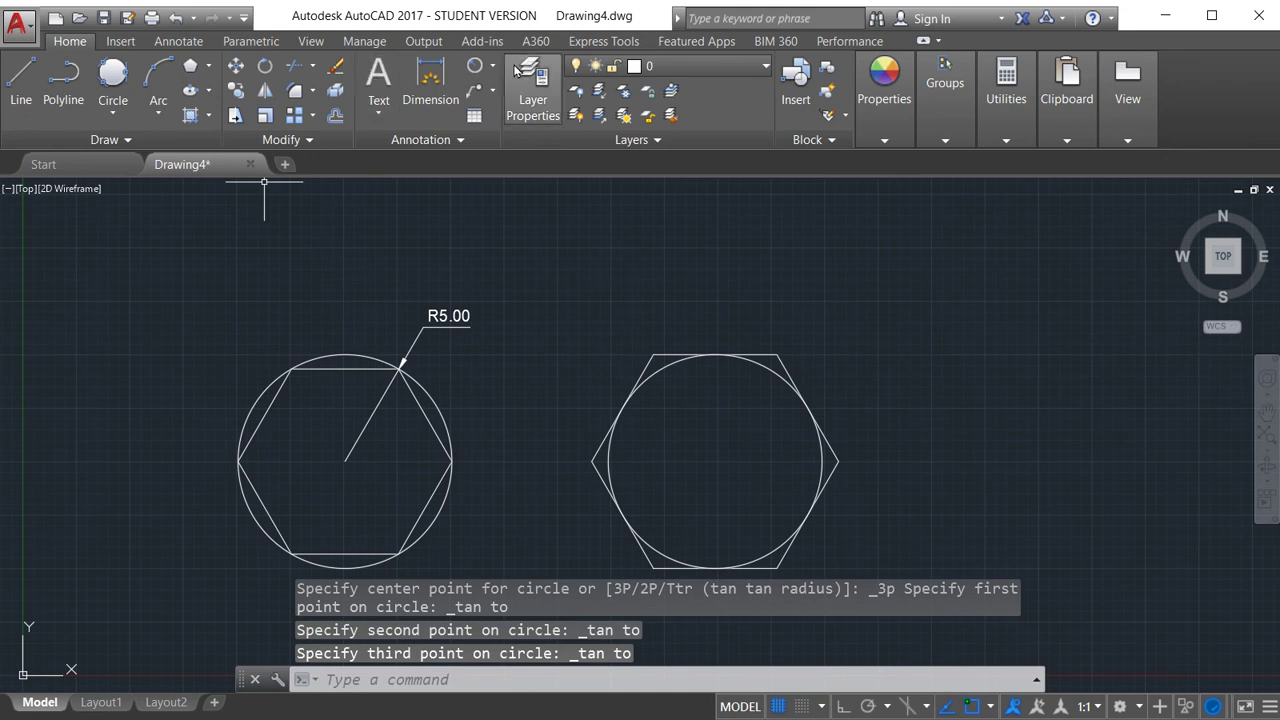
# Step: Add a radius dimension to the circle inside the right hexagon, with its text outside the upper-right side
pyautogui.click(476, 66)
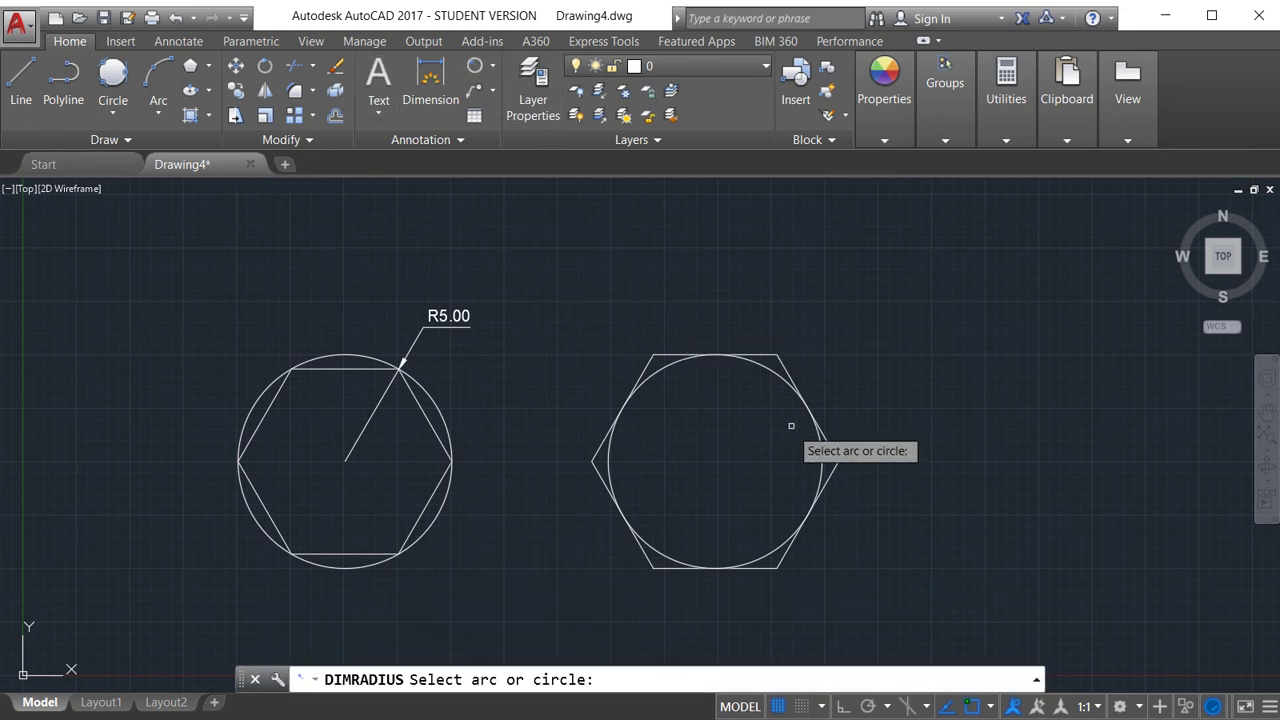
pyautogui.click(768, 371)
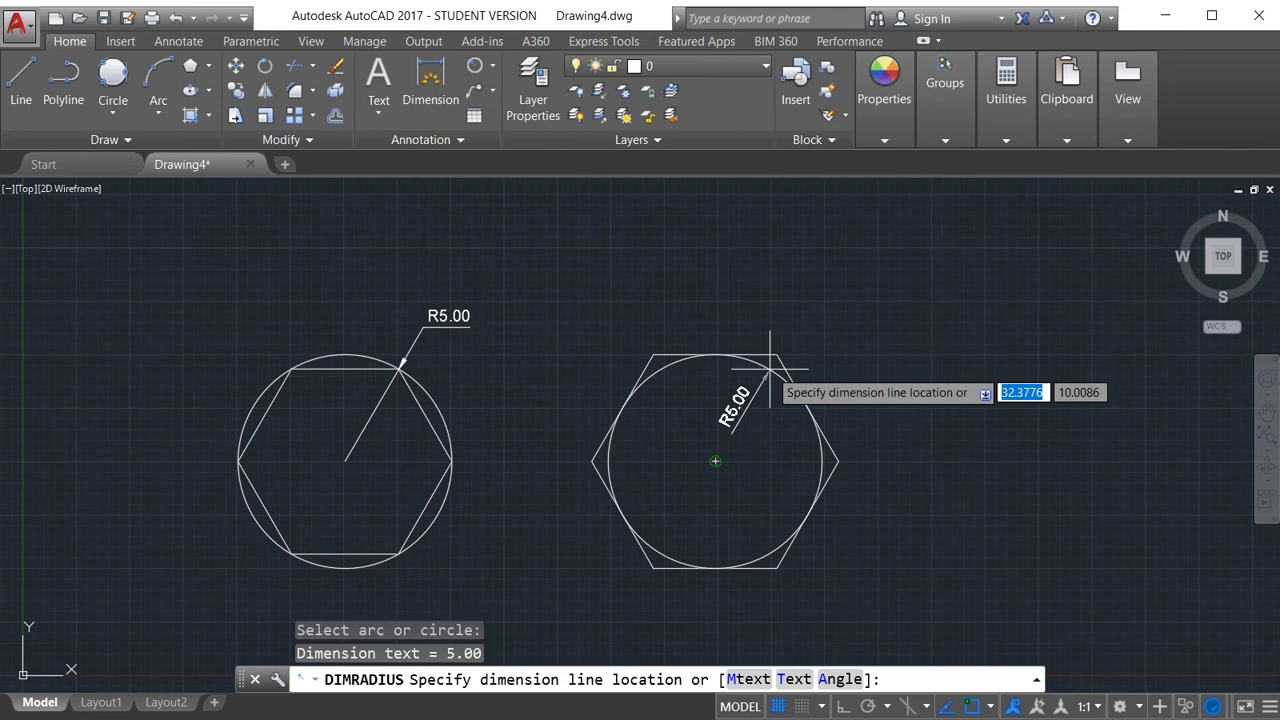
pyautogui.click(875, 380)
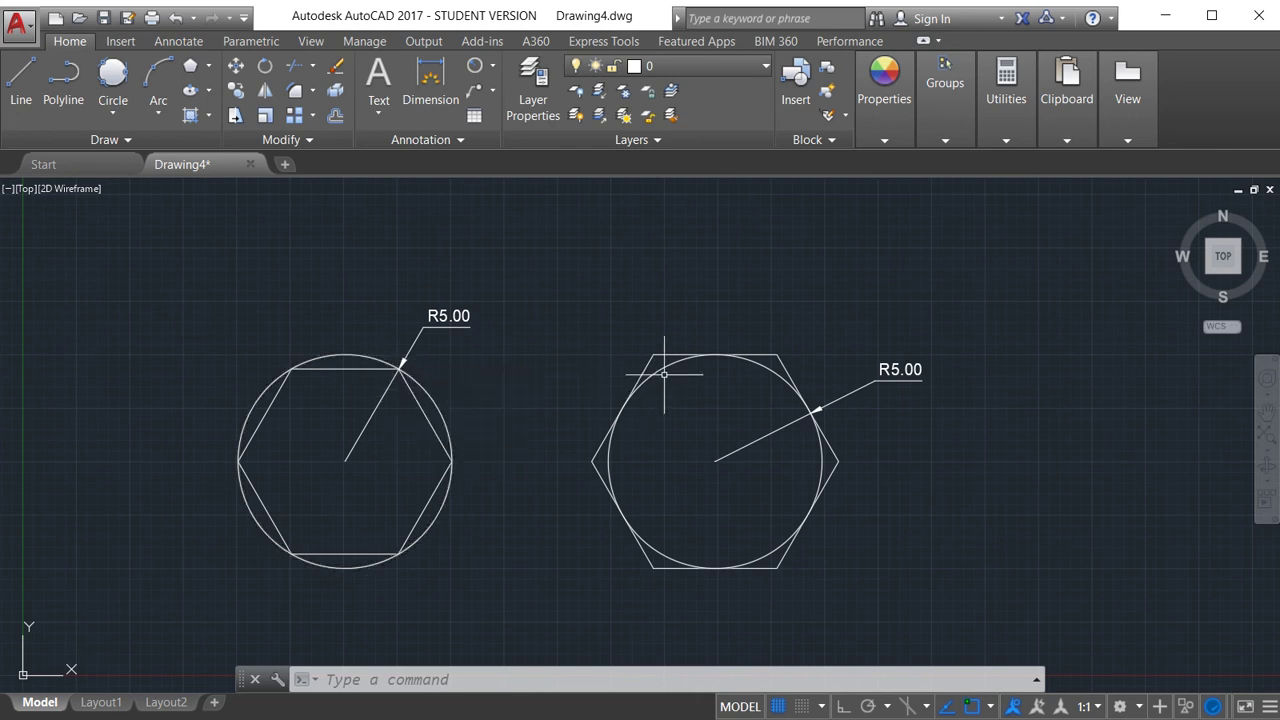
# Step: Add an aligned dimension between the left hexagon's upper-left and lower-right vertices, placing it below and to the left of the hexagon
pyautogui.moveTo(662, 367)
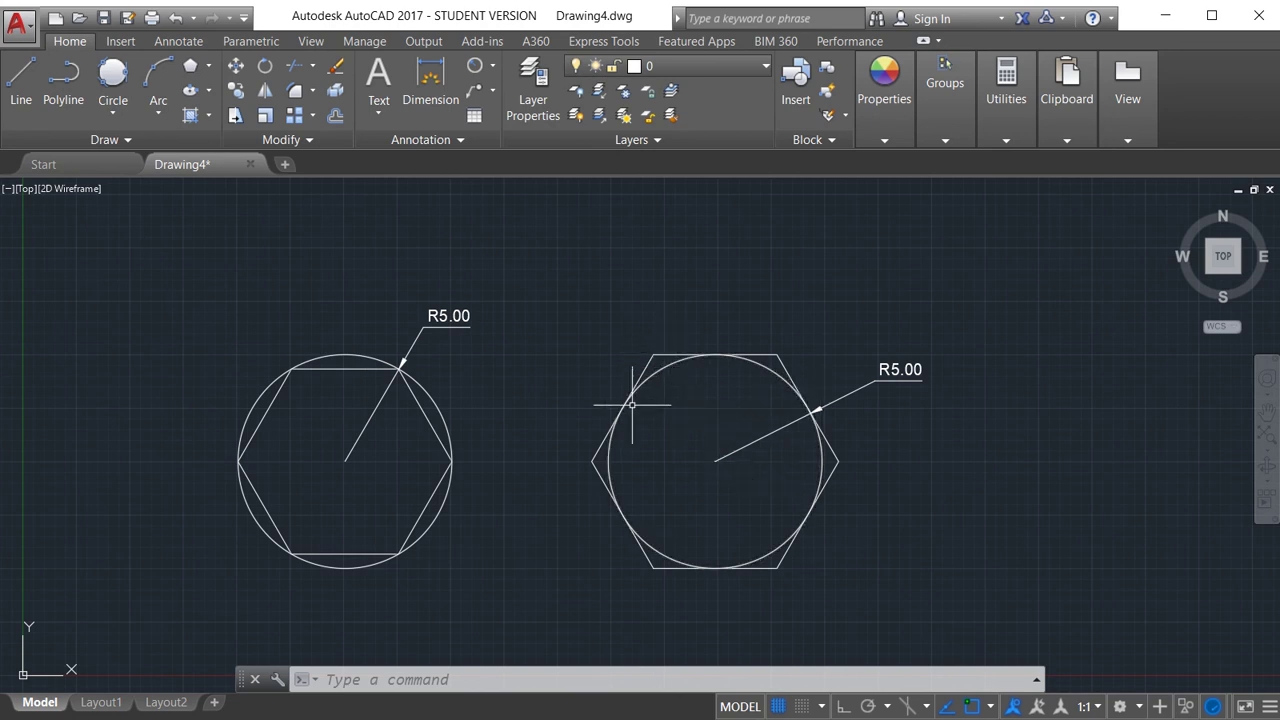
pyautogui.moveTo(624, 407)
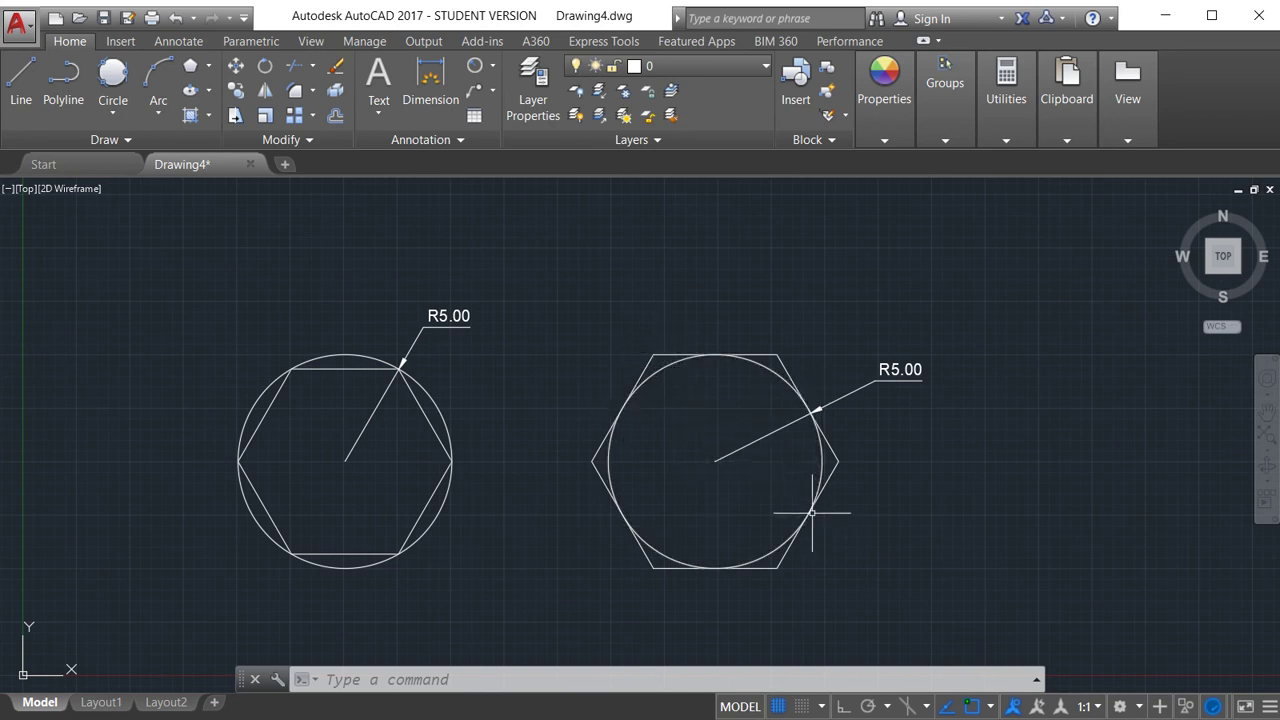
pyautogui.moveTo(807, 511)
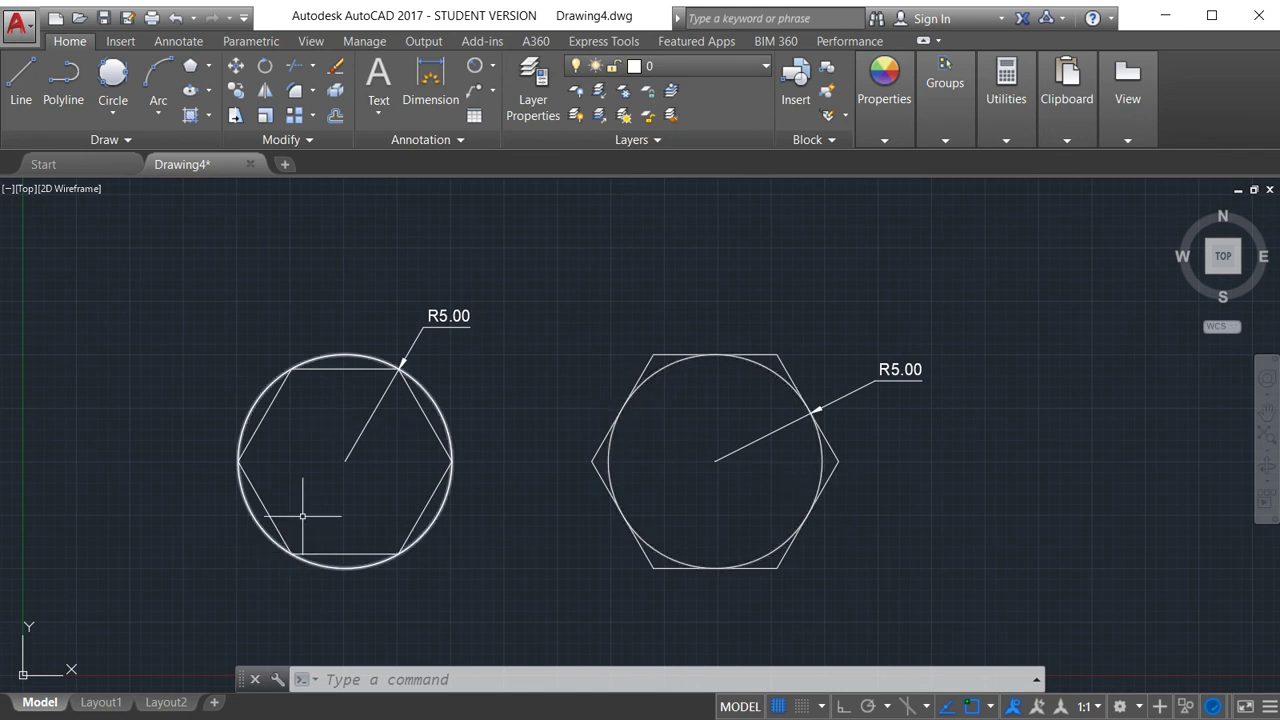
pyautogui.moveTo(399, 370)
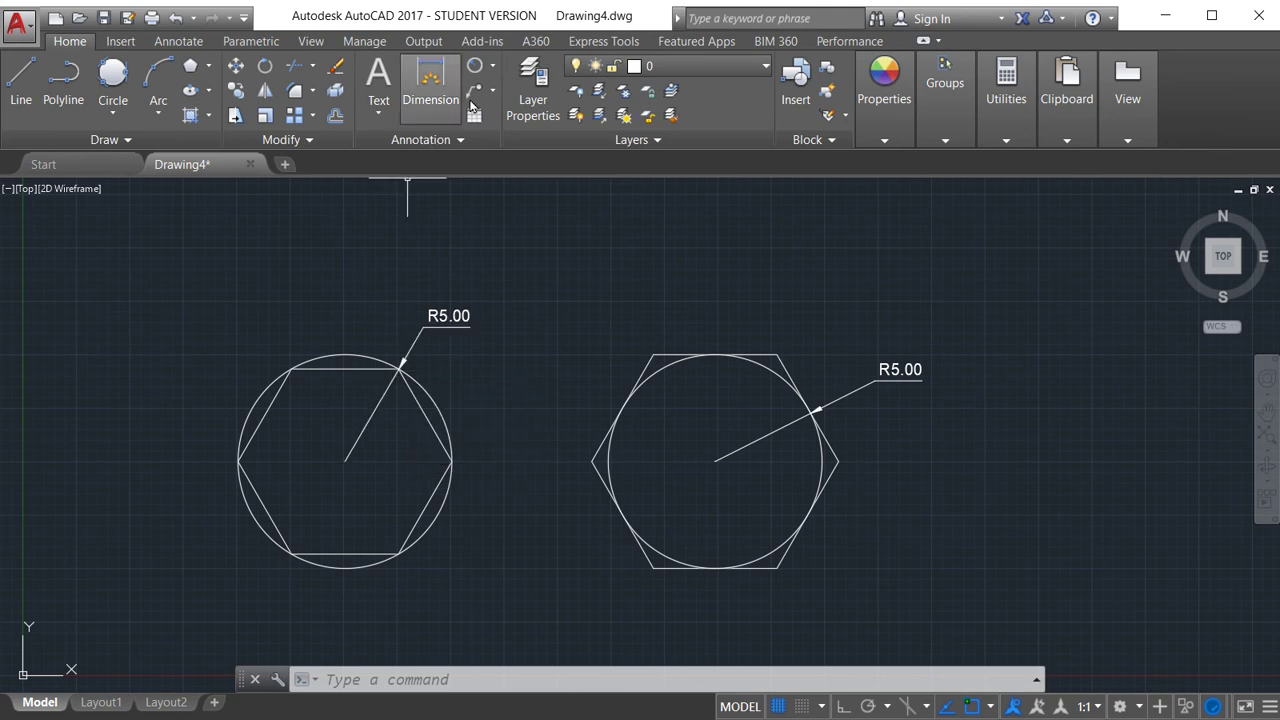
pyautogui.click(491, 67)
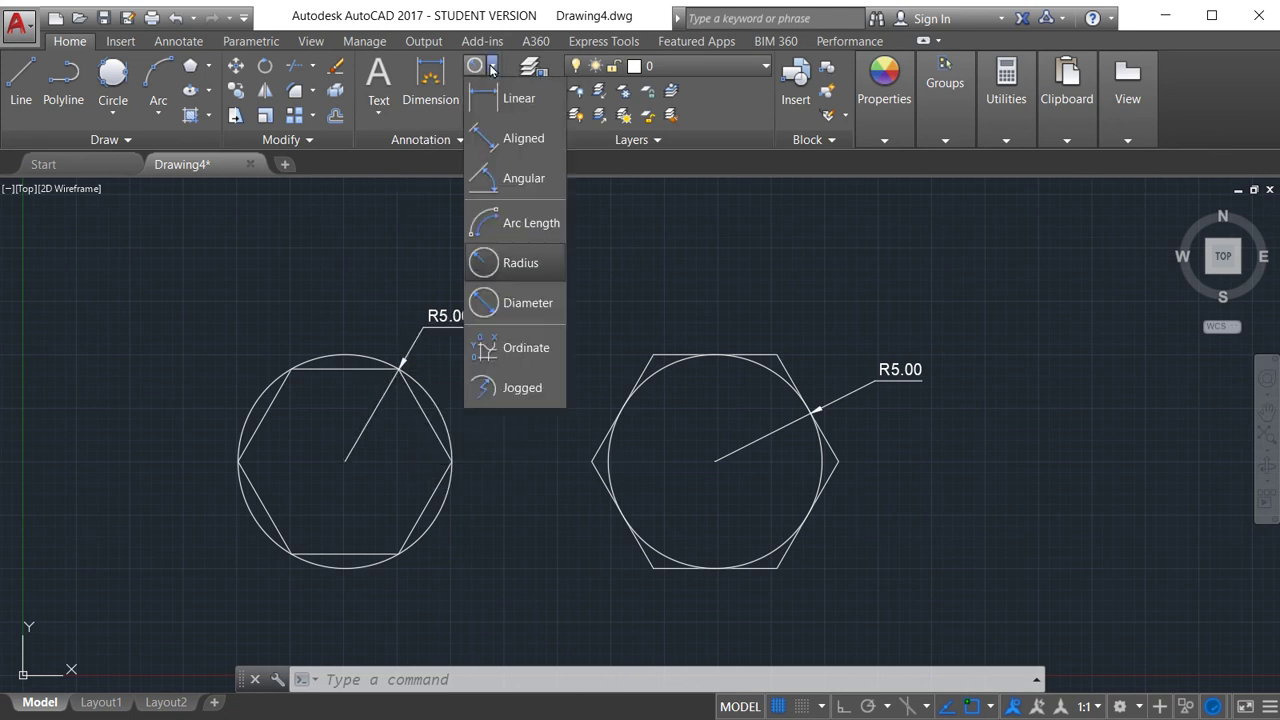
pyautogui.click(520, 141)
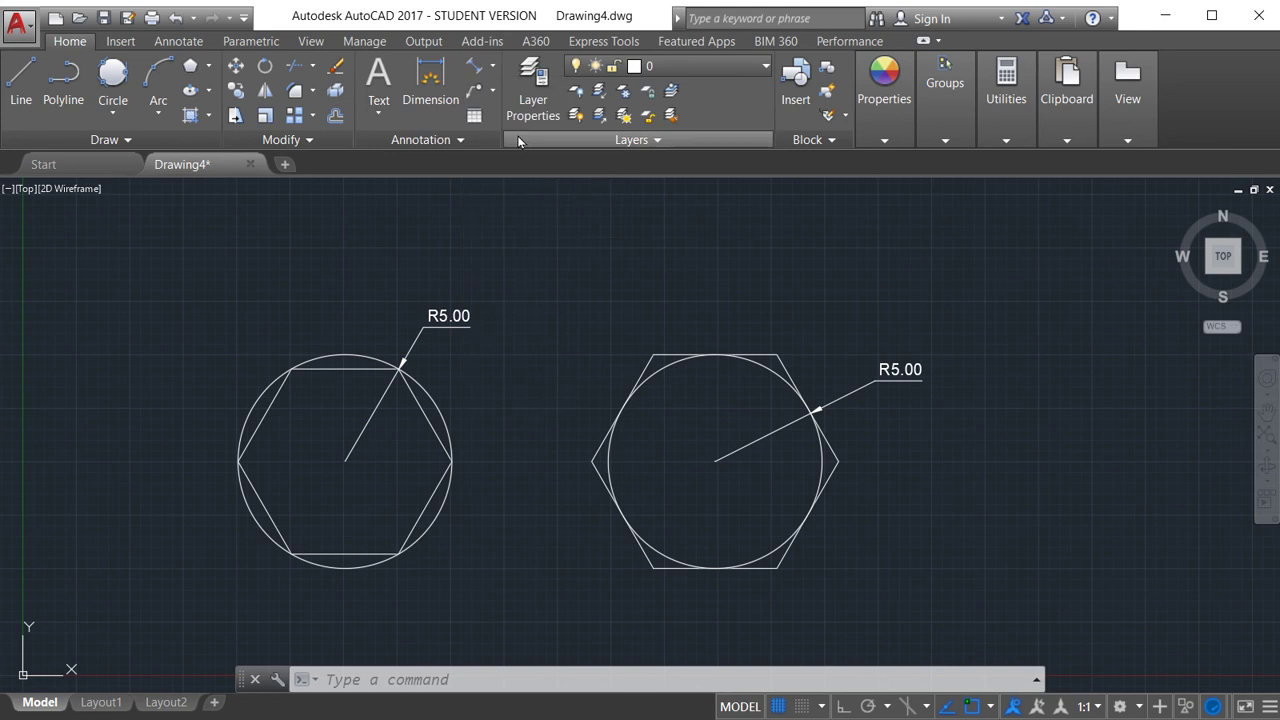
pyautogui.click(291, 369)
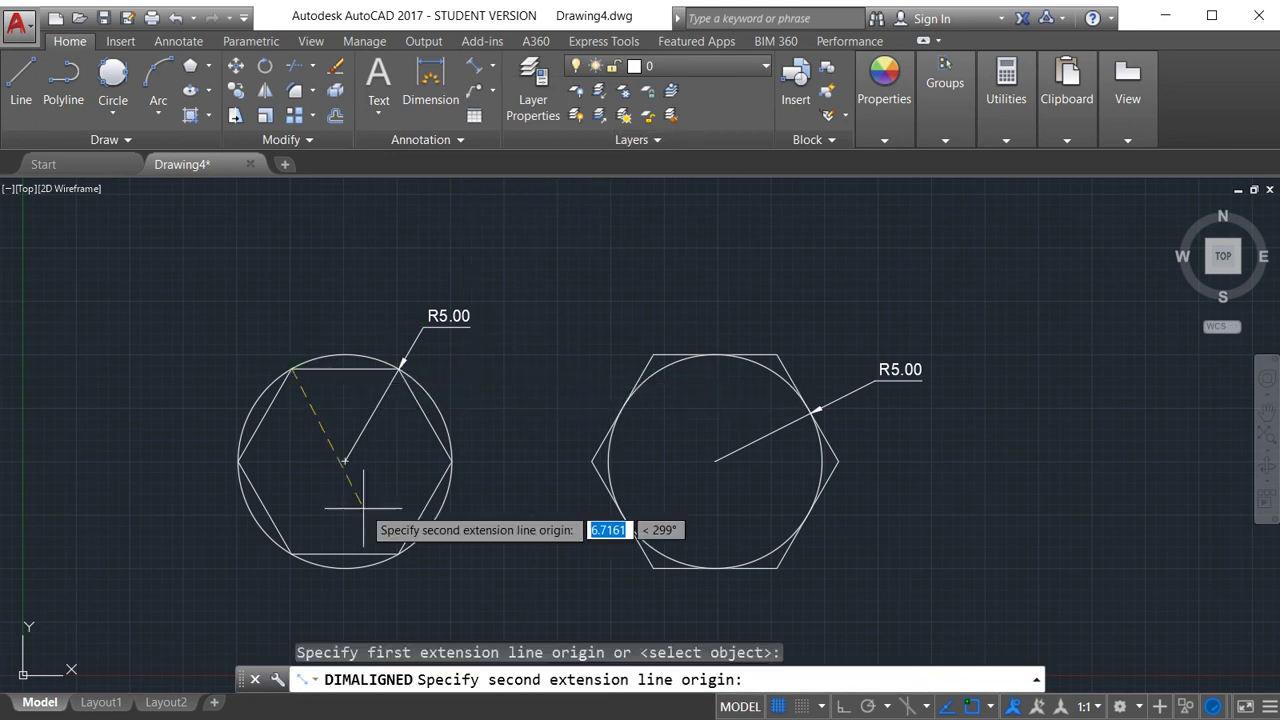
pyautogui.click(398, 553)
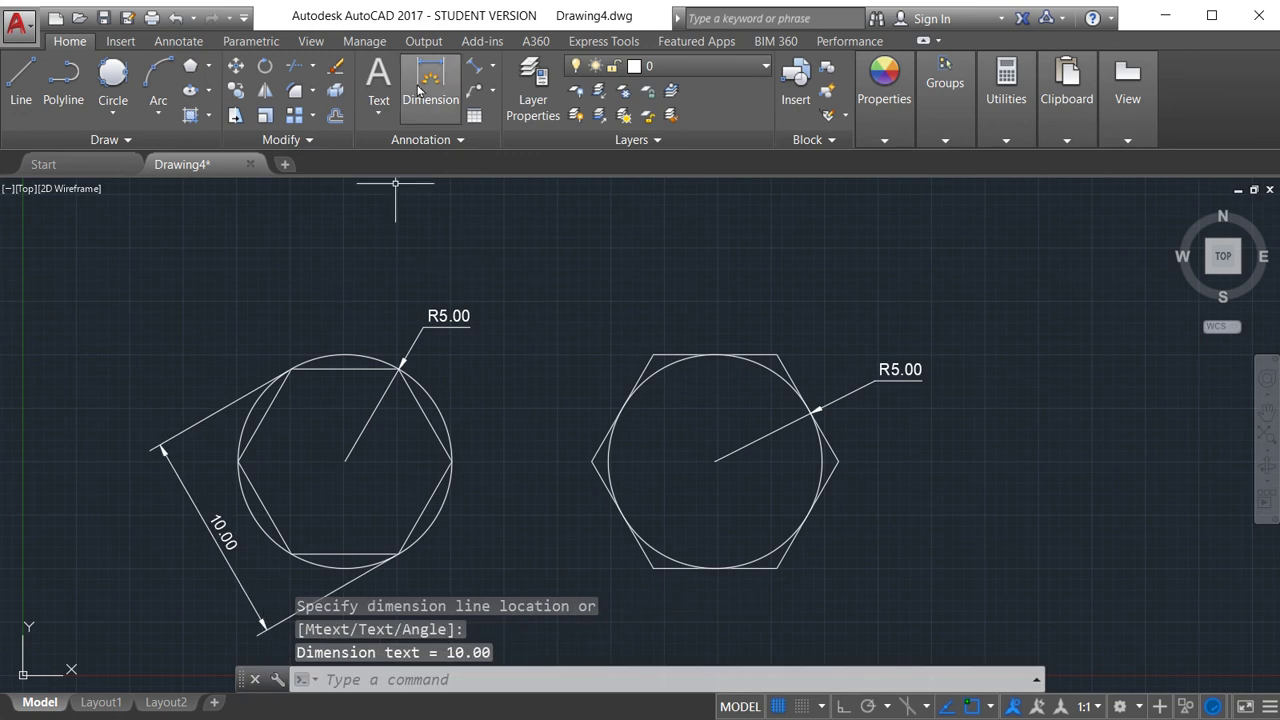
# Step: Add an aligned dimension across the right hexagon between its upper-left and lower-right sides' tangent points, placed below the hexagon
pyautogui.click(471, 67)
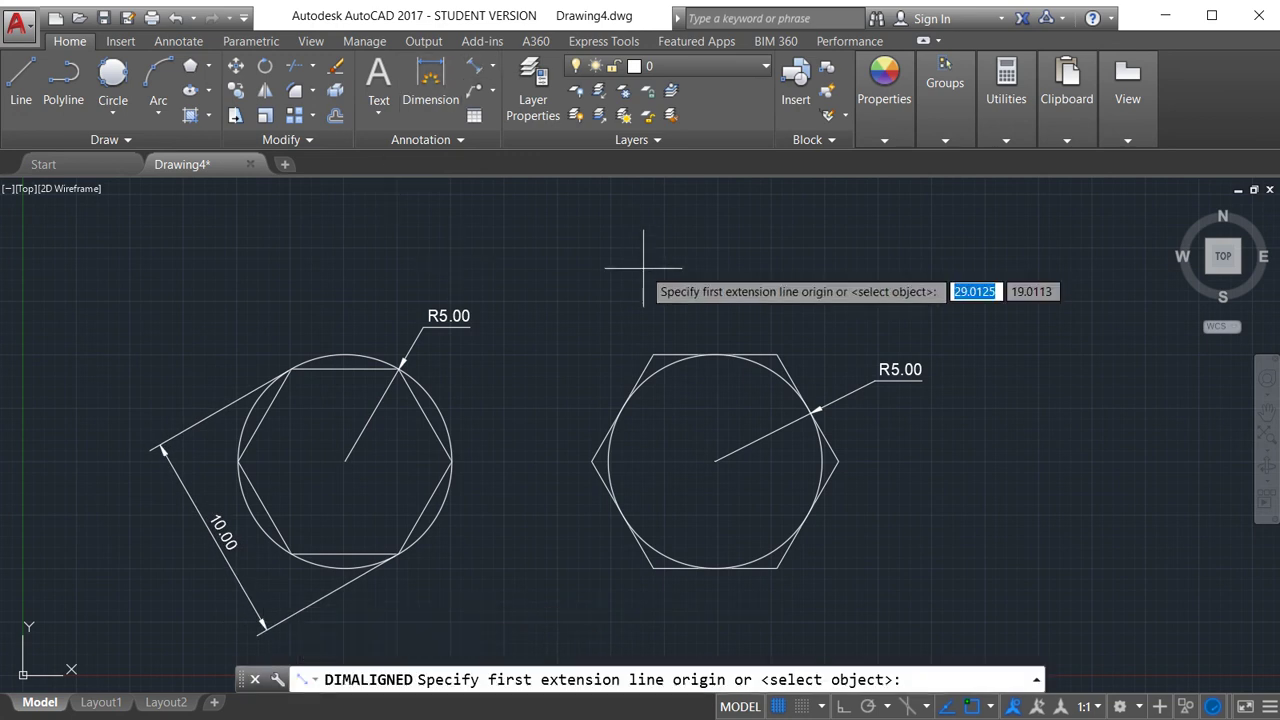
pyautogui.click(622, 408)
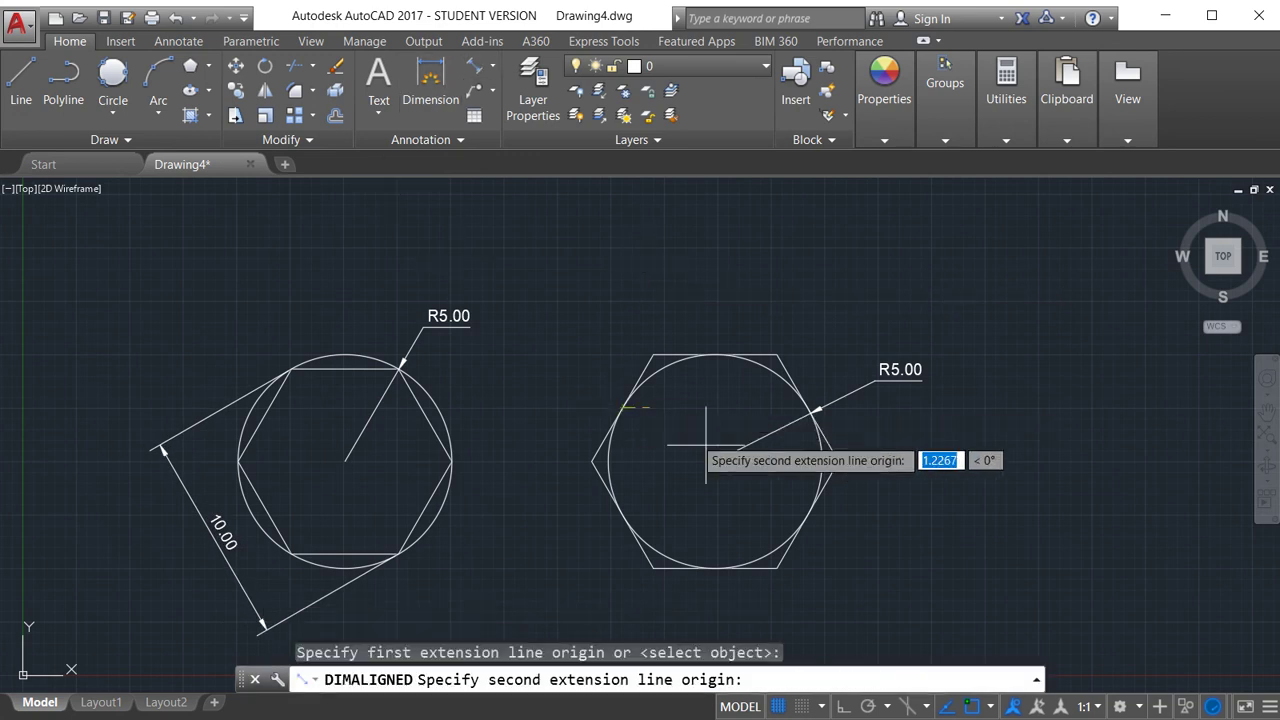
pyautogui.click(808, 515)
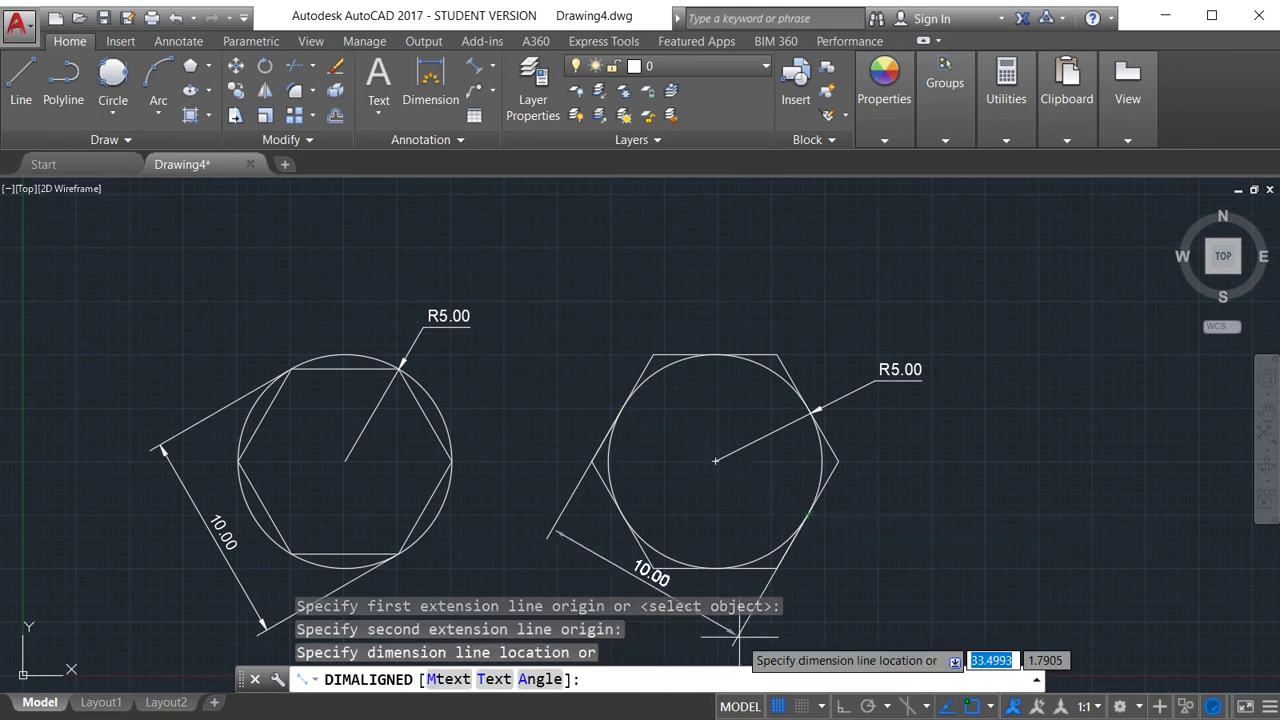
pyautogui.click(737, 636)
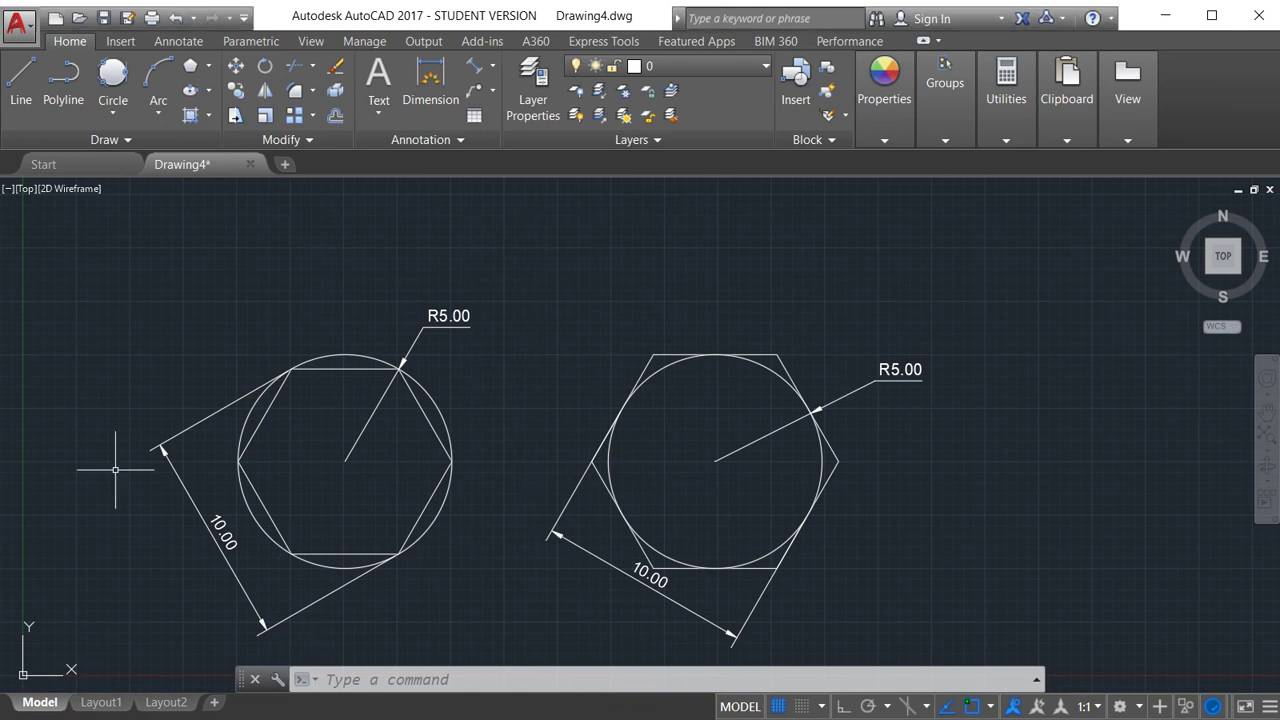
# Step: Draw a five-sided polygon by its Edge option to the right of the second hexagon, with Ortho on and a horizontal bottom edge 4 long
pyautogui.click(190, 67)
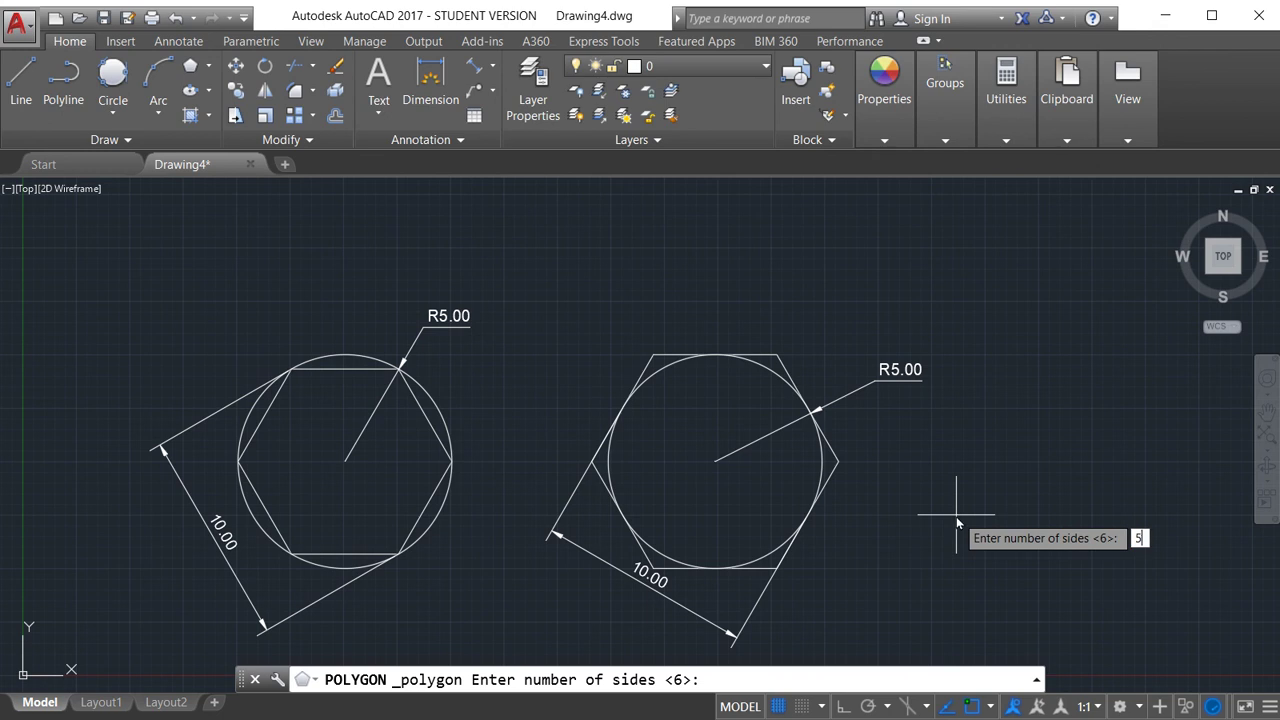
pyautogui.press('Return')
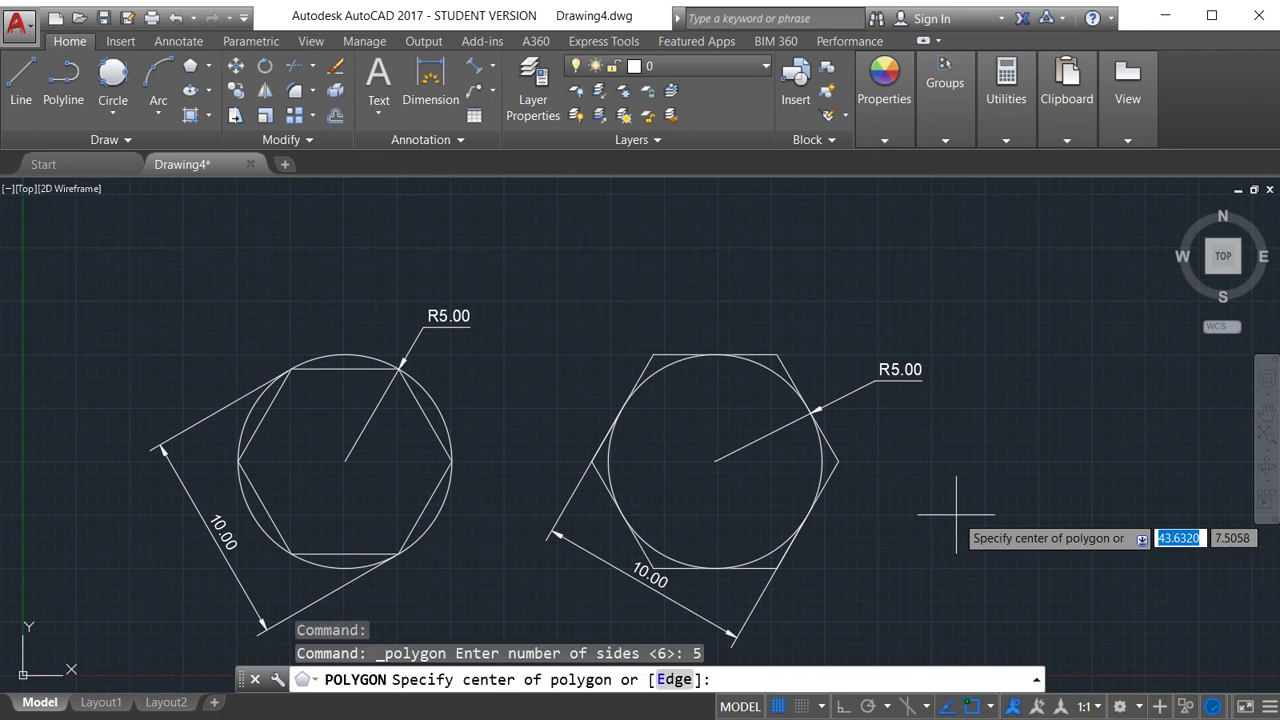
pyautogui.click(674, 680)
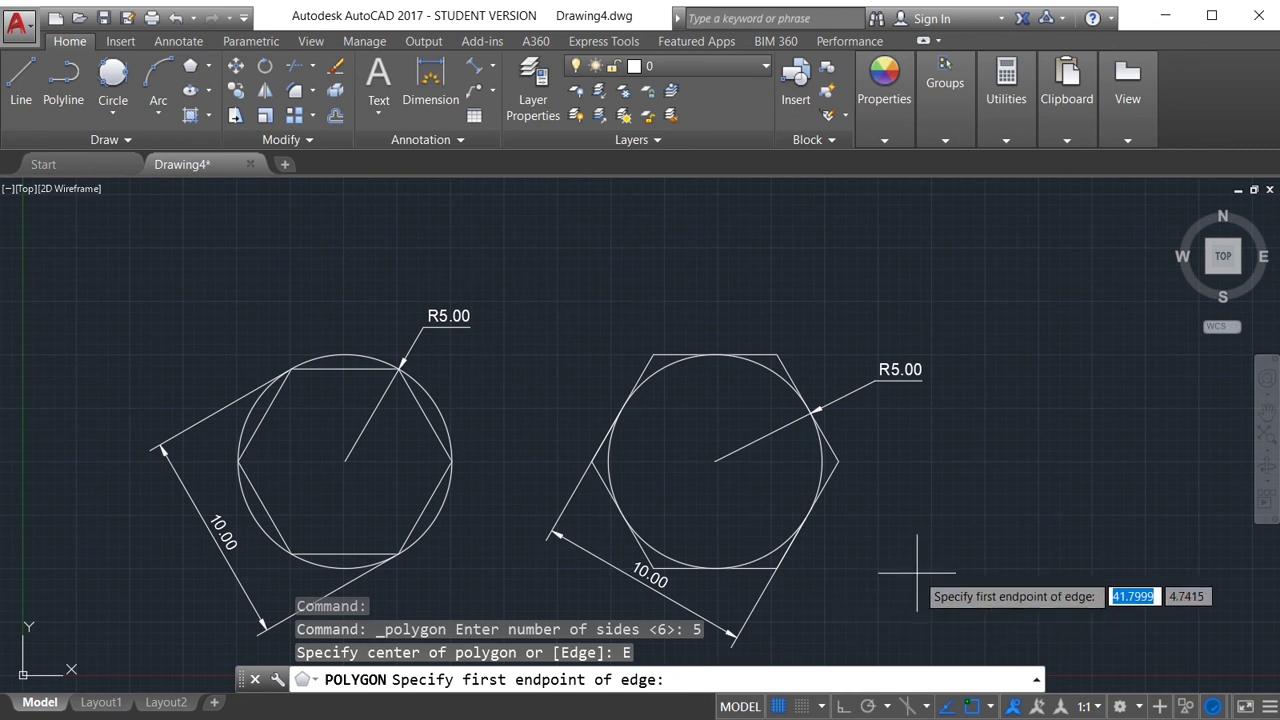
pyautogui.click(984, 567)
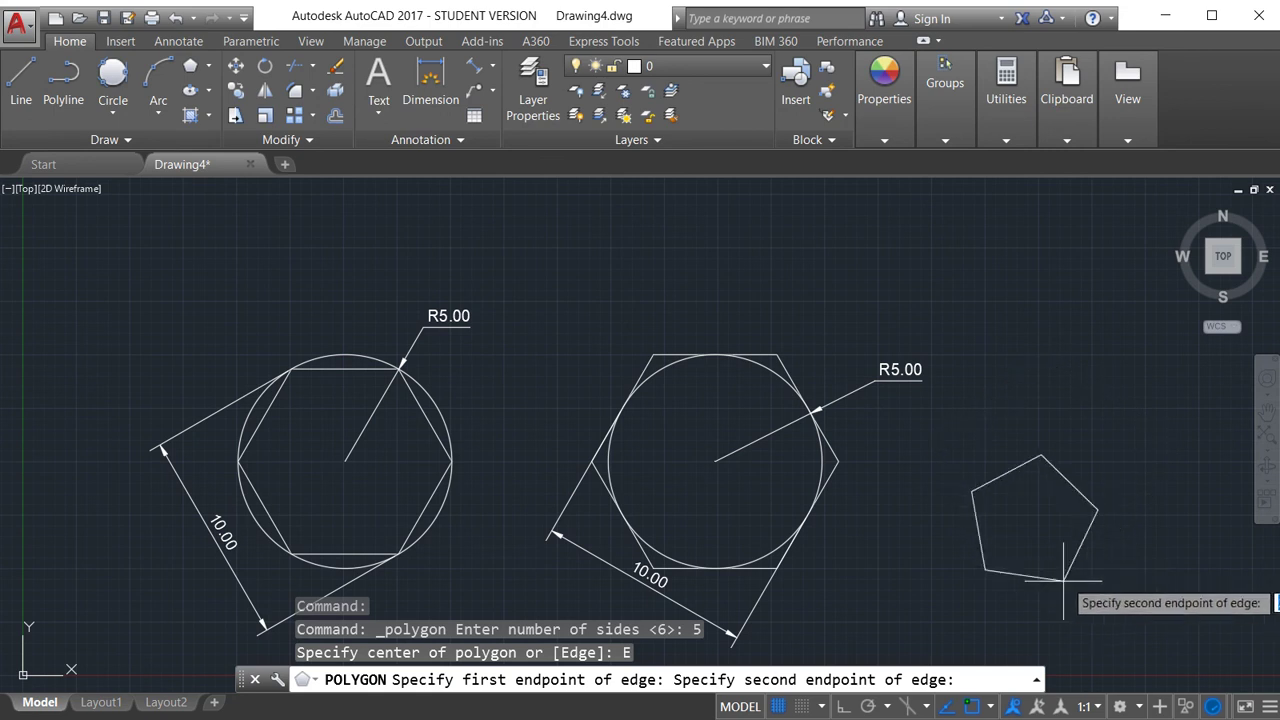
pyautogui.click(845, 706)
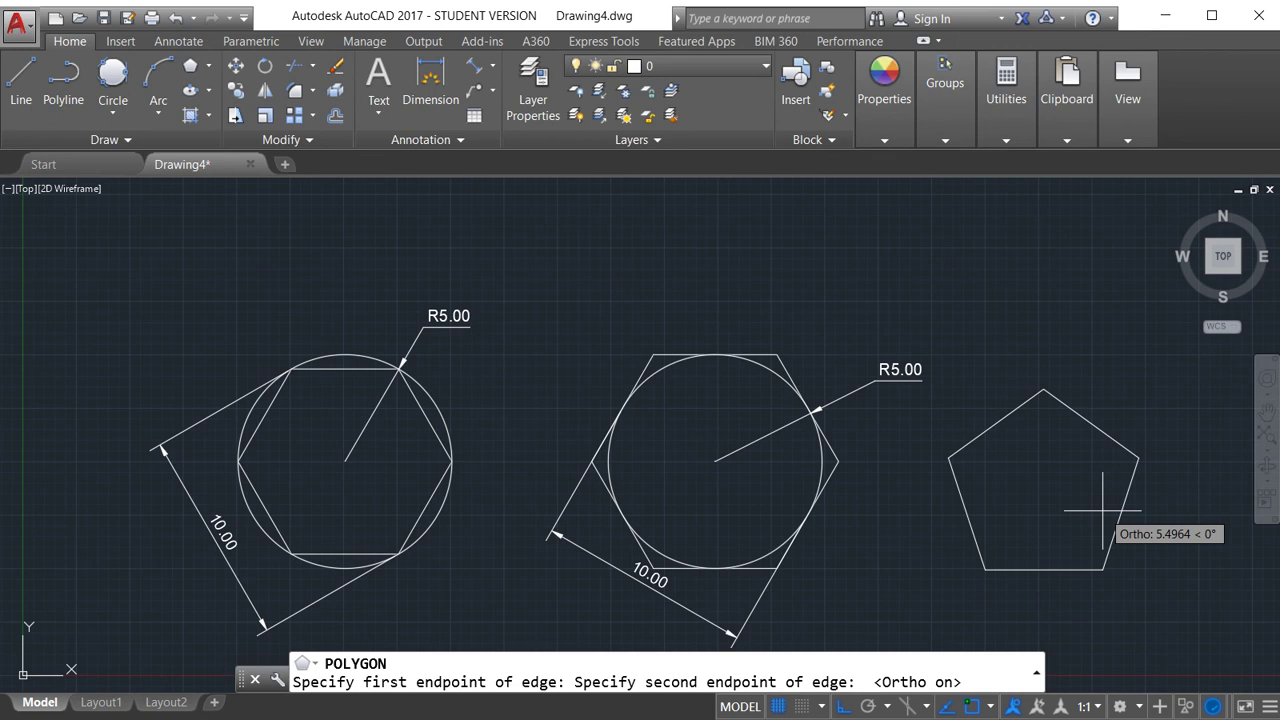
pyautogui.write('4')
pyautogui.press('Return')
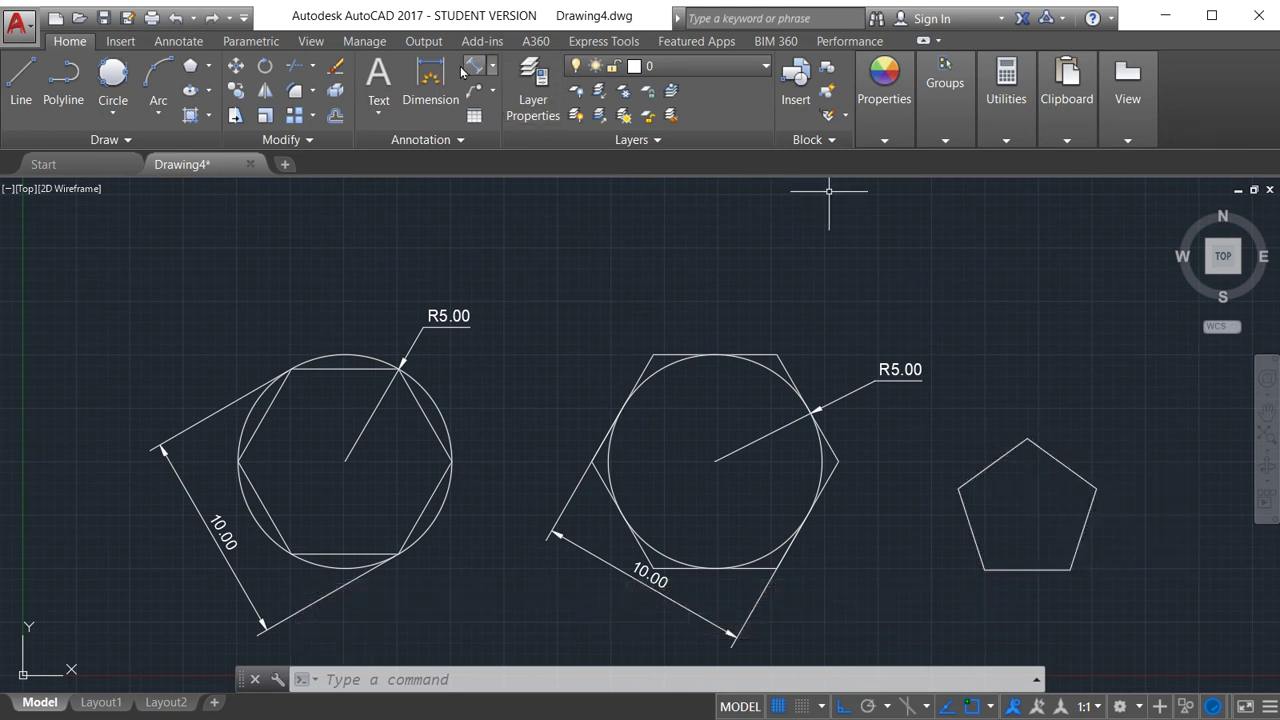
# Step: Turn Ortho off and add an aligned dimension to the pentagon's lower-left side, placed outside the shape
pyautogui.click(474, 67)
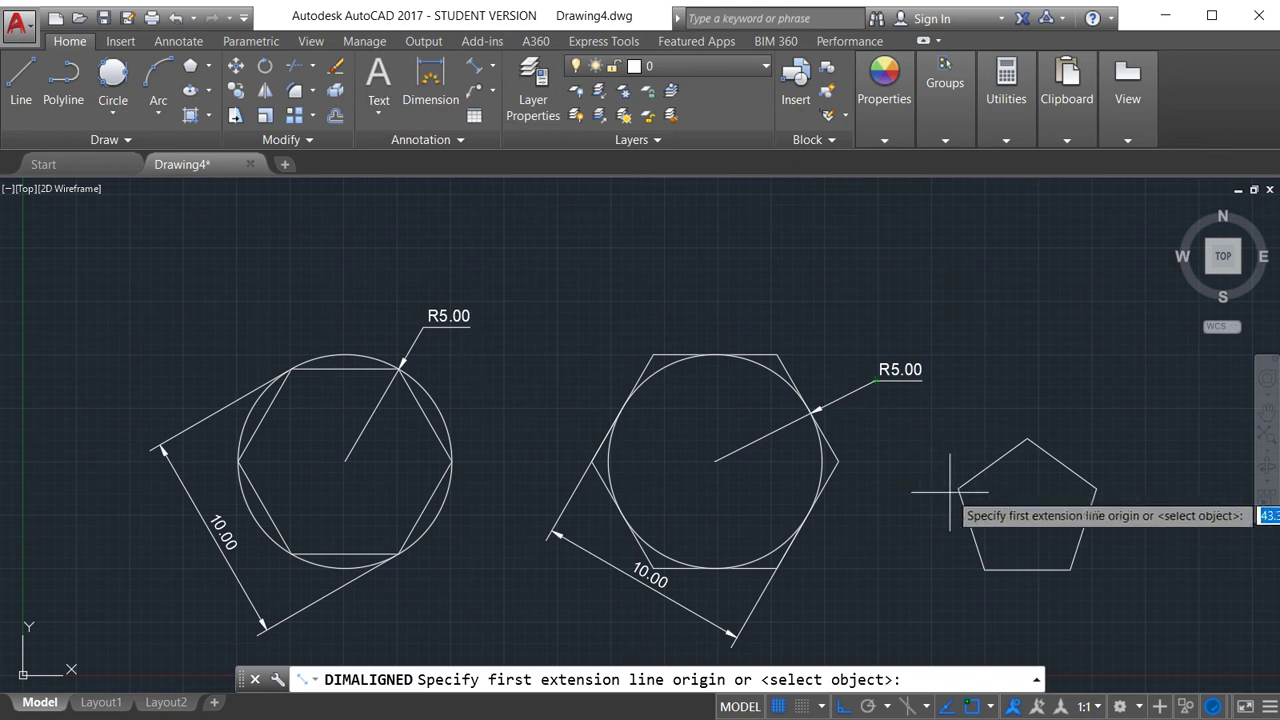
pyautogui.click(958, 490)
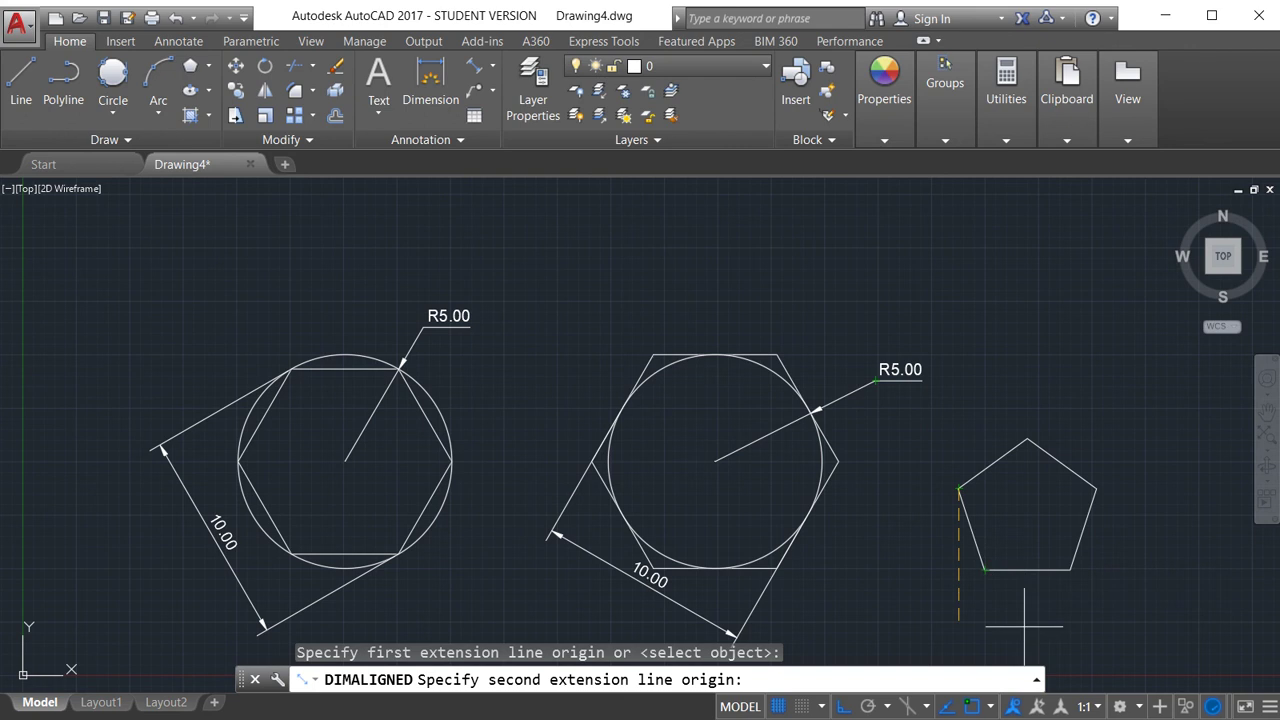
pyautogui.click(841, 707)
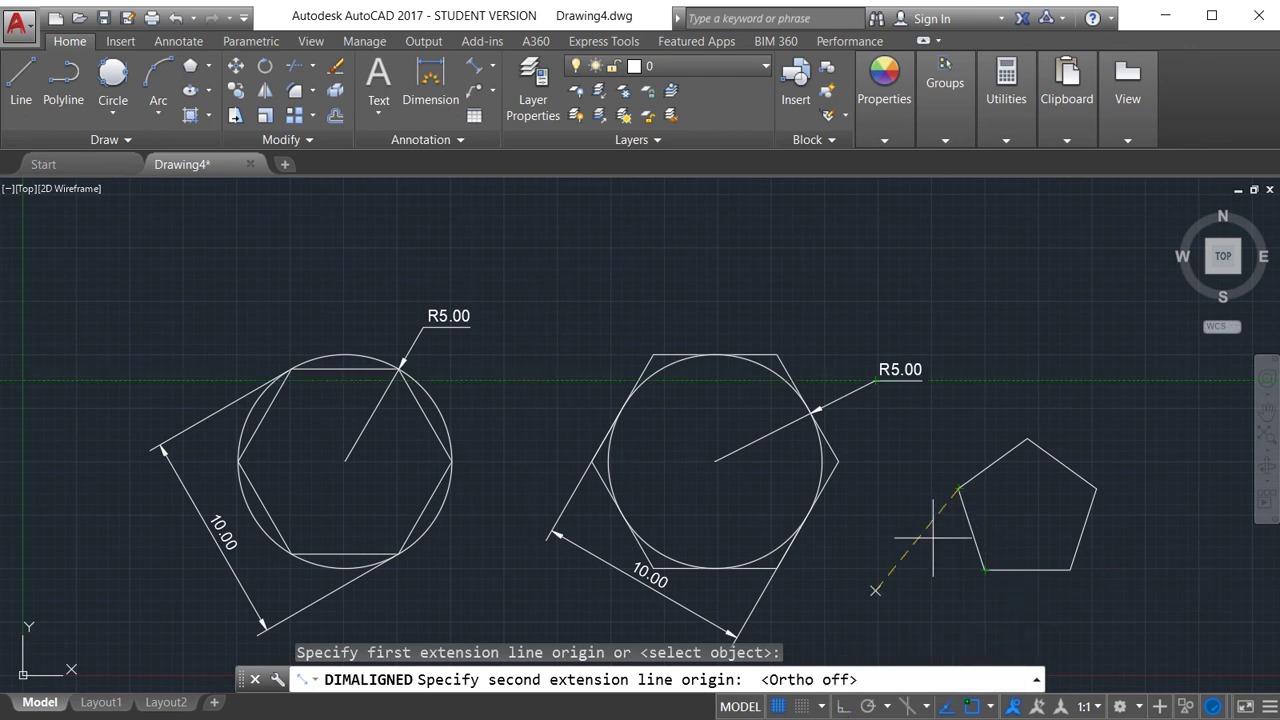
pyautogui.click(985, 570)
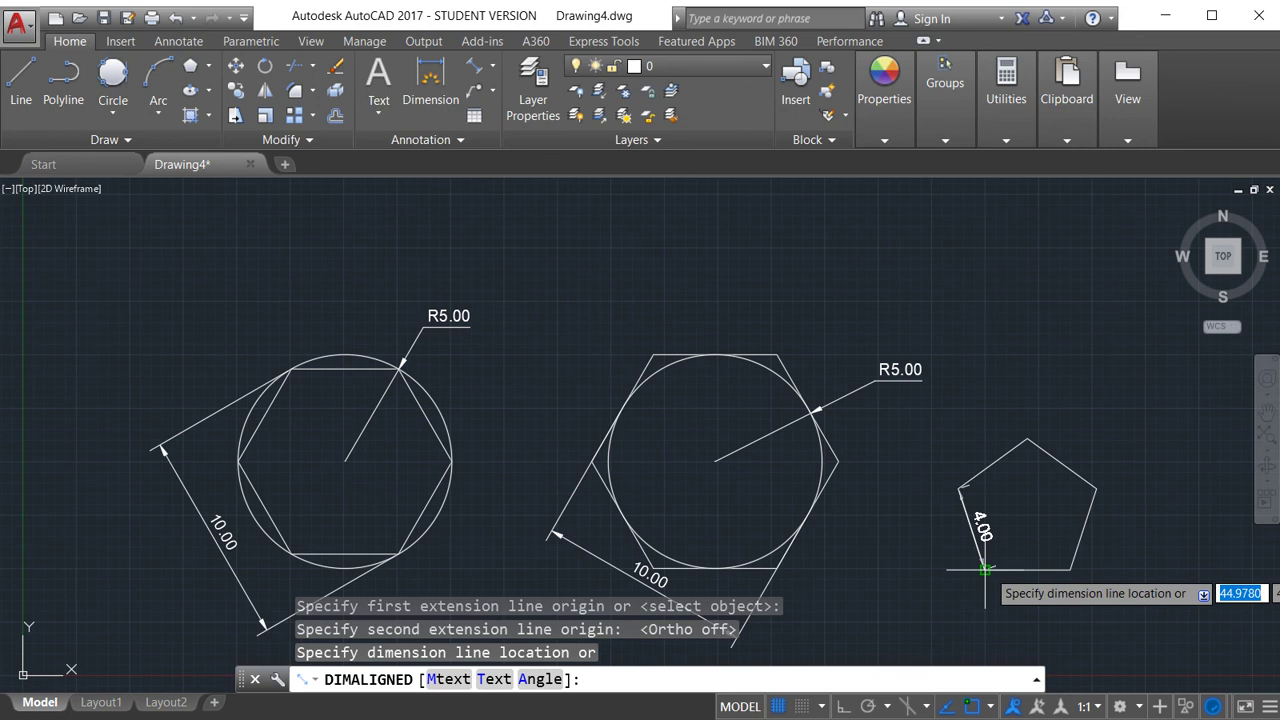
pyautogui.click(925, 542)
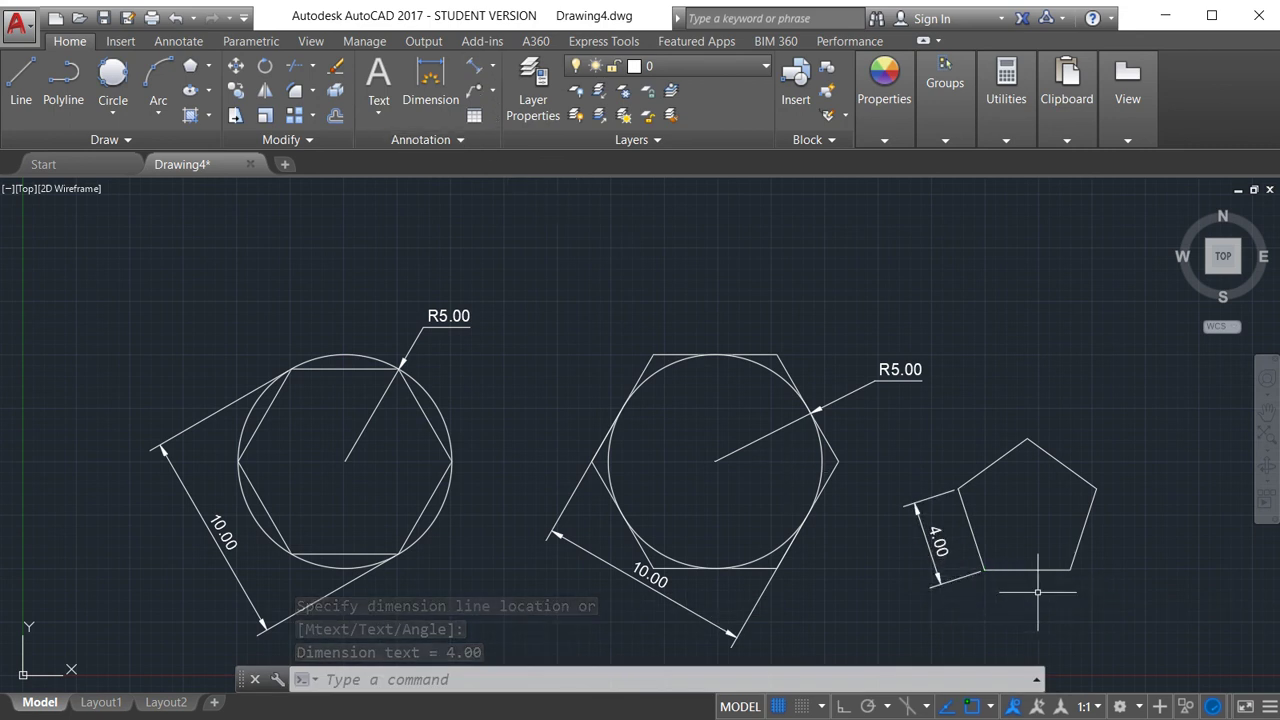
# Step: Draw a three-sided polygon by its Edge option above the pentagon, with a nearly horizontal bottom edge 5 long
pyautogui.click(190, 66)
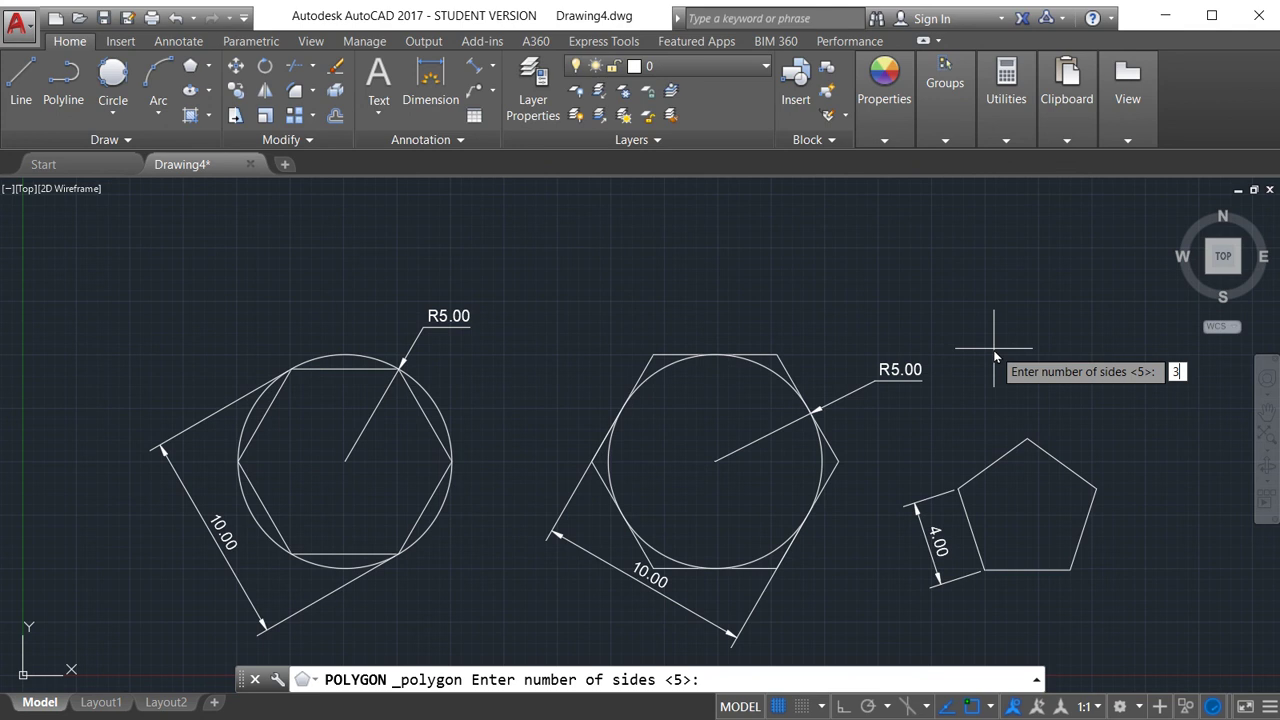
pyautogui.press('Return')
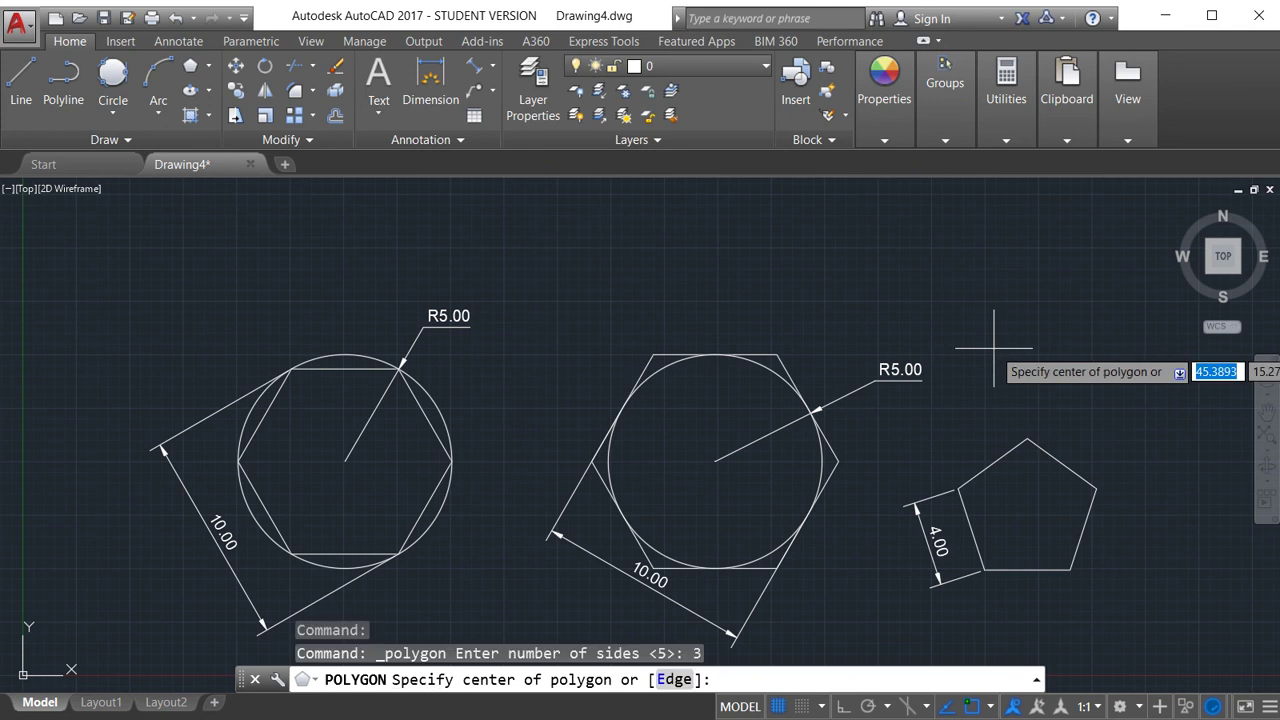
pyautogui.click(673, 679)
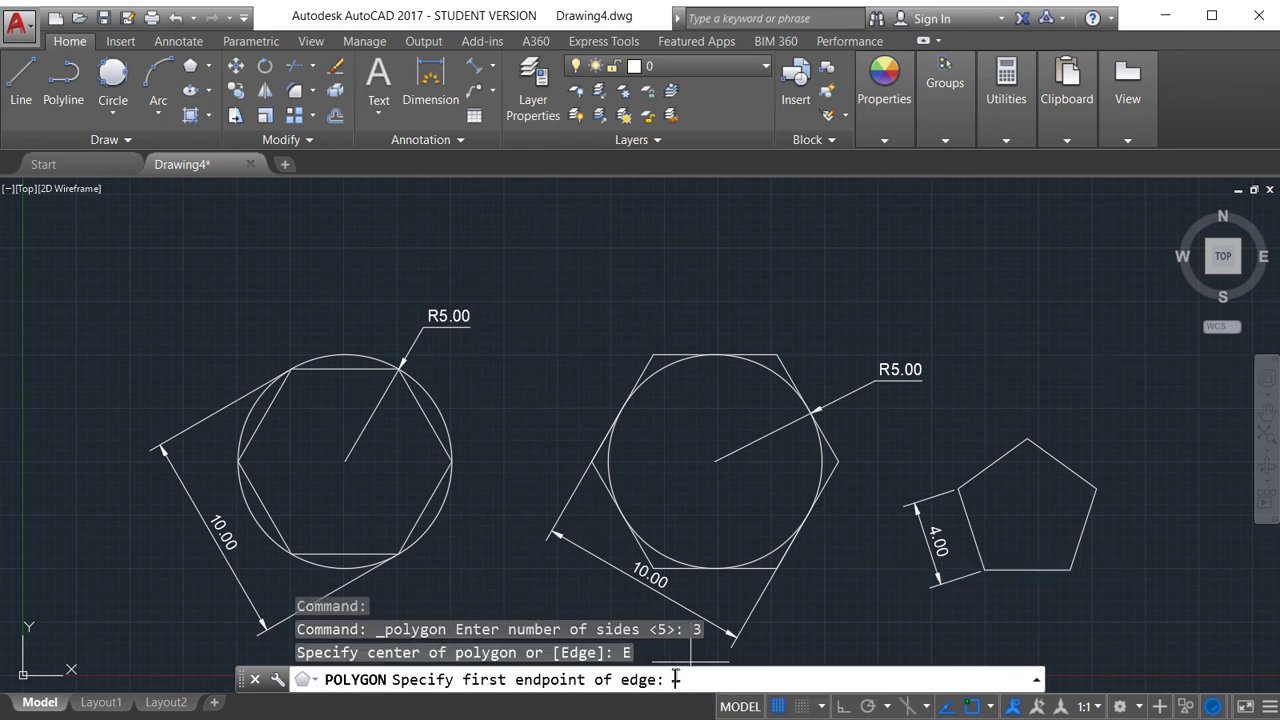
pyautogui.click(968, 379)
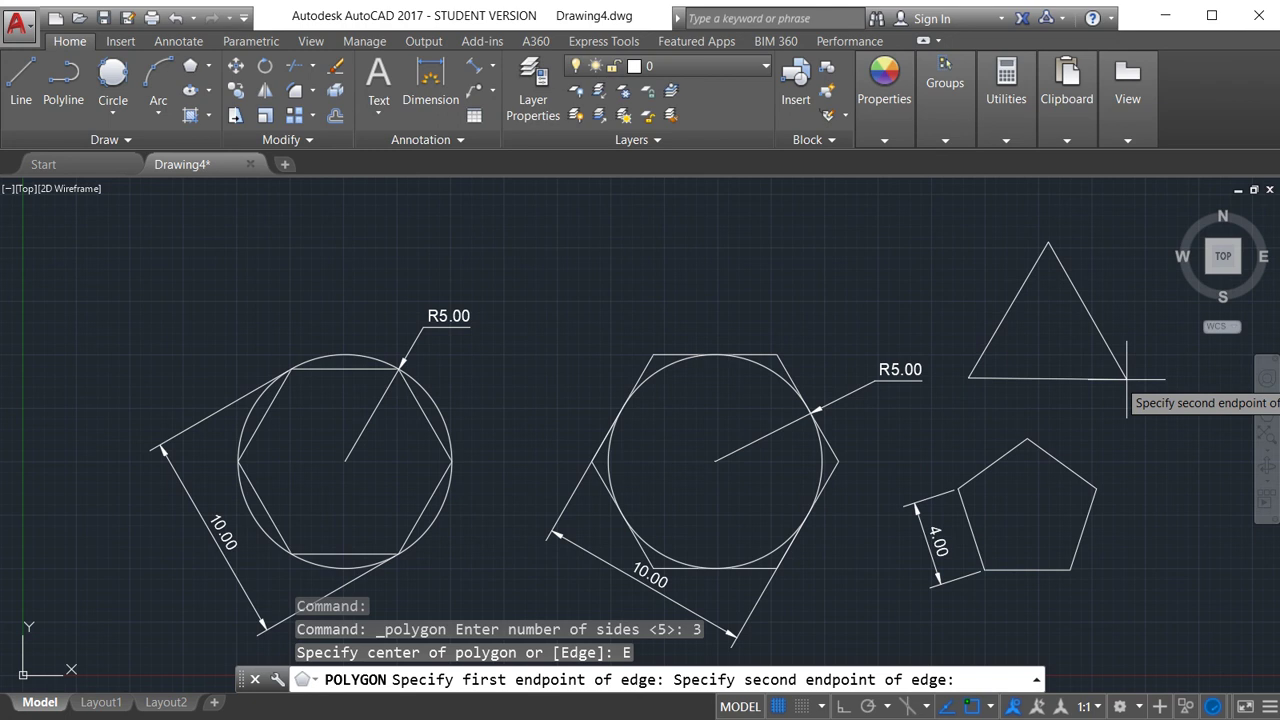
pyautogui.write('5')
pyautogui.press('Return')
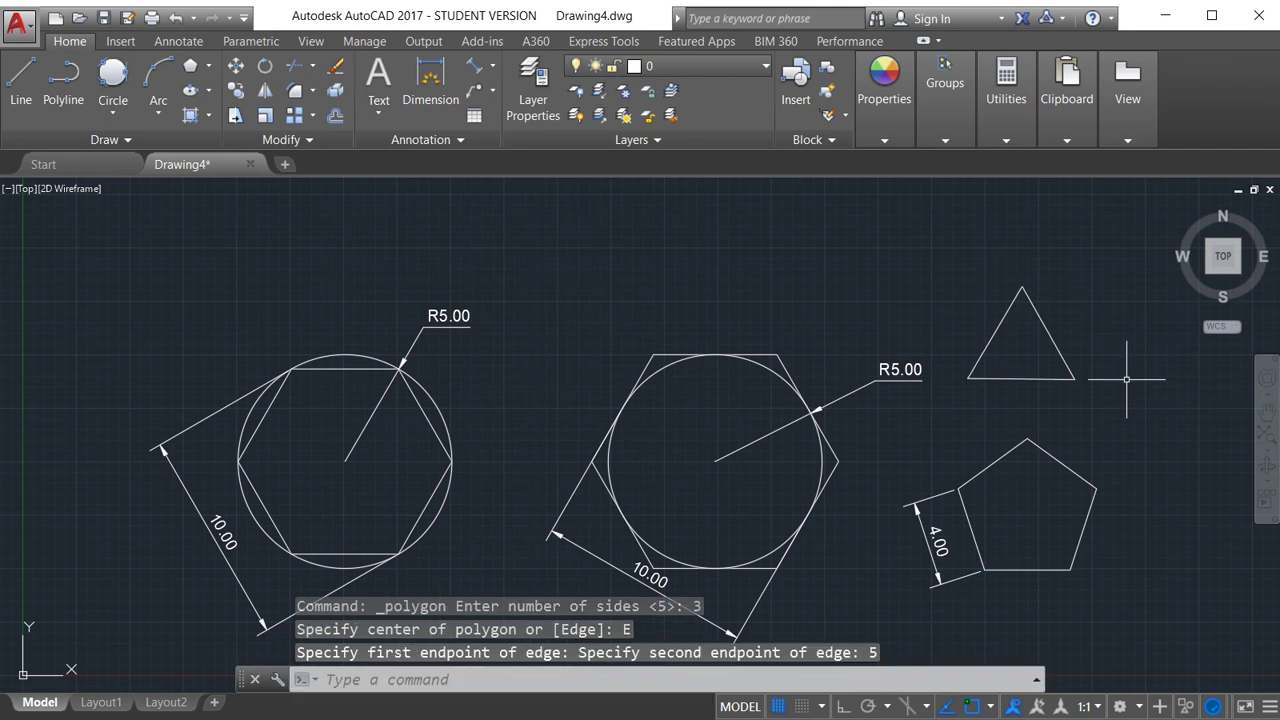
pyautogui.click(1048, 330)
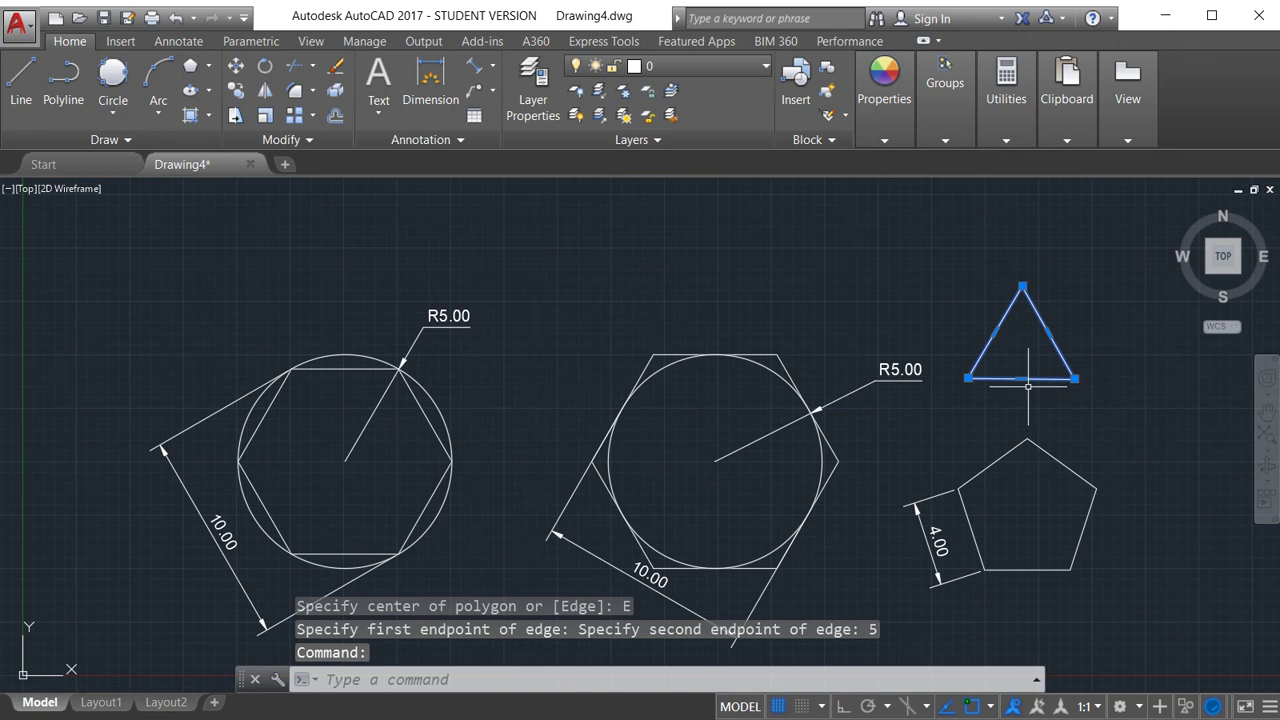
pyautogui.press('Escape')
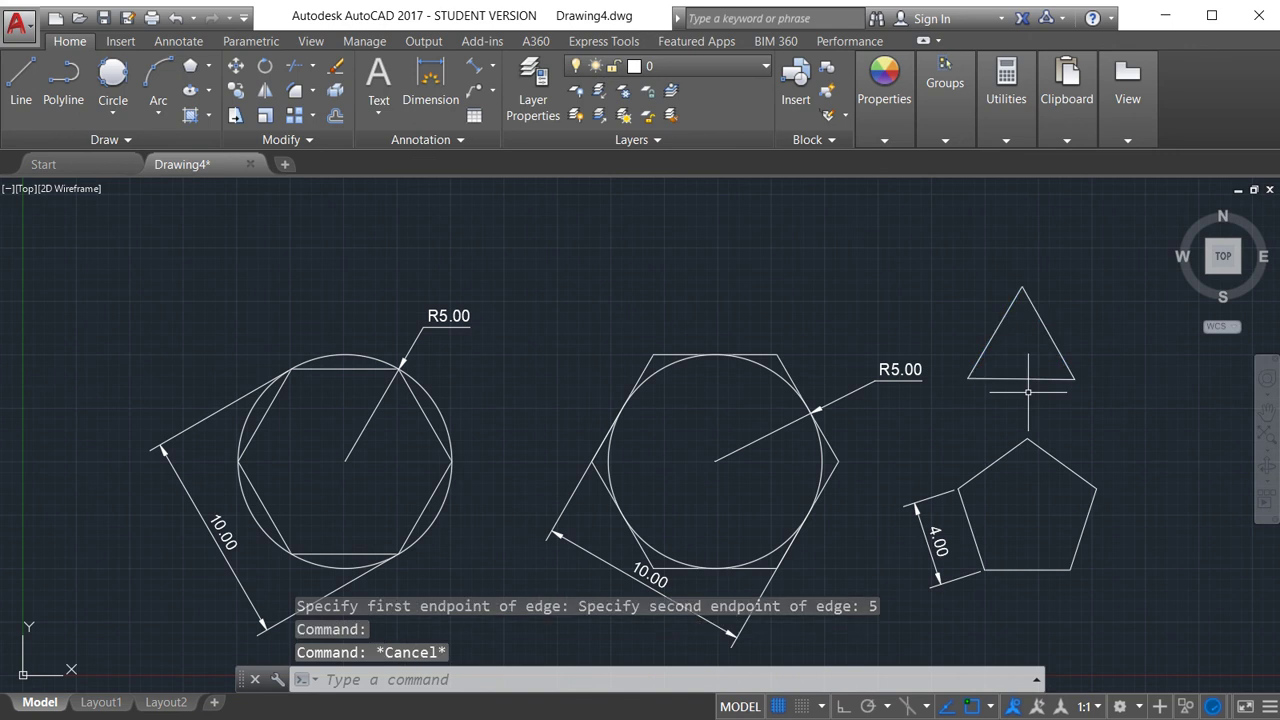
# Step: Add an aligned dimension to the triangle's left side, placed outside the shape to the upper left
pyautogui.click(475, 67)
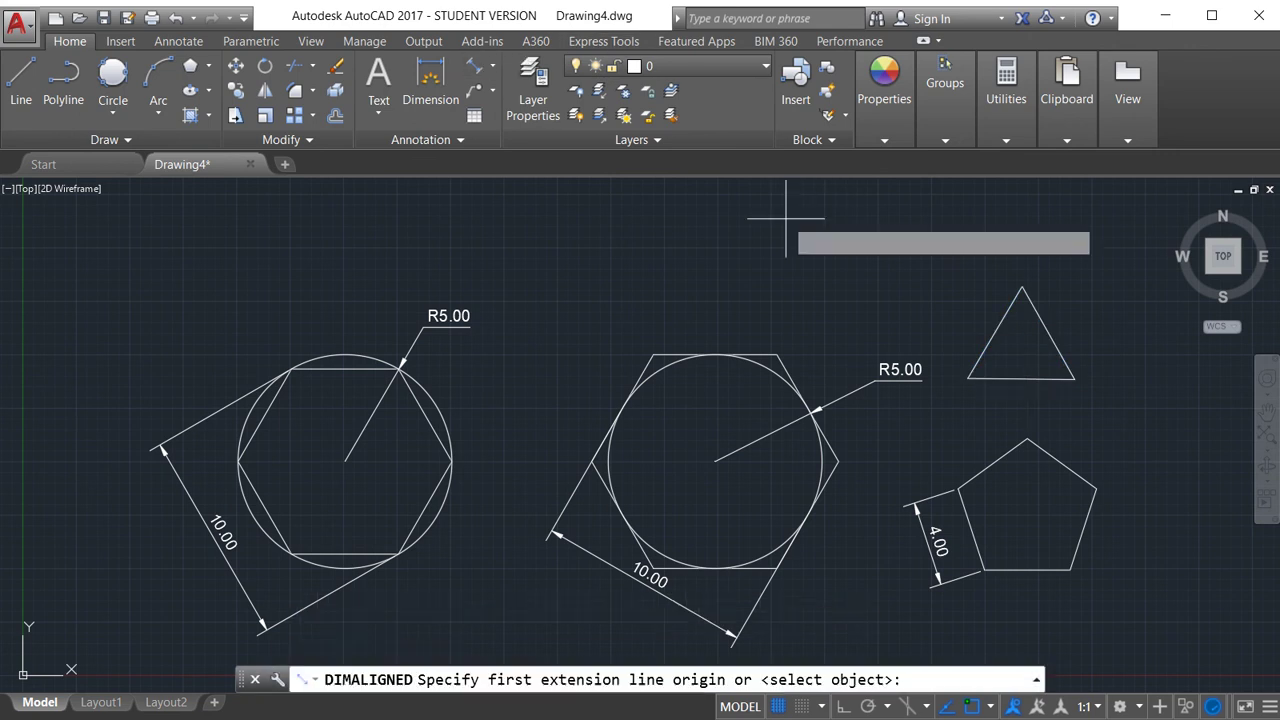
pyautogui.click(968, 378)
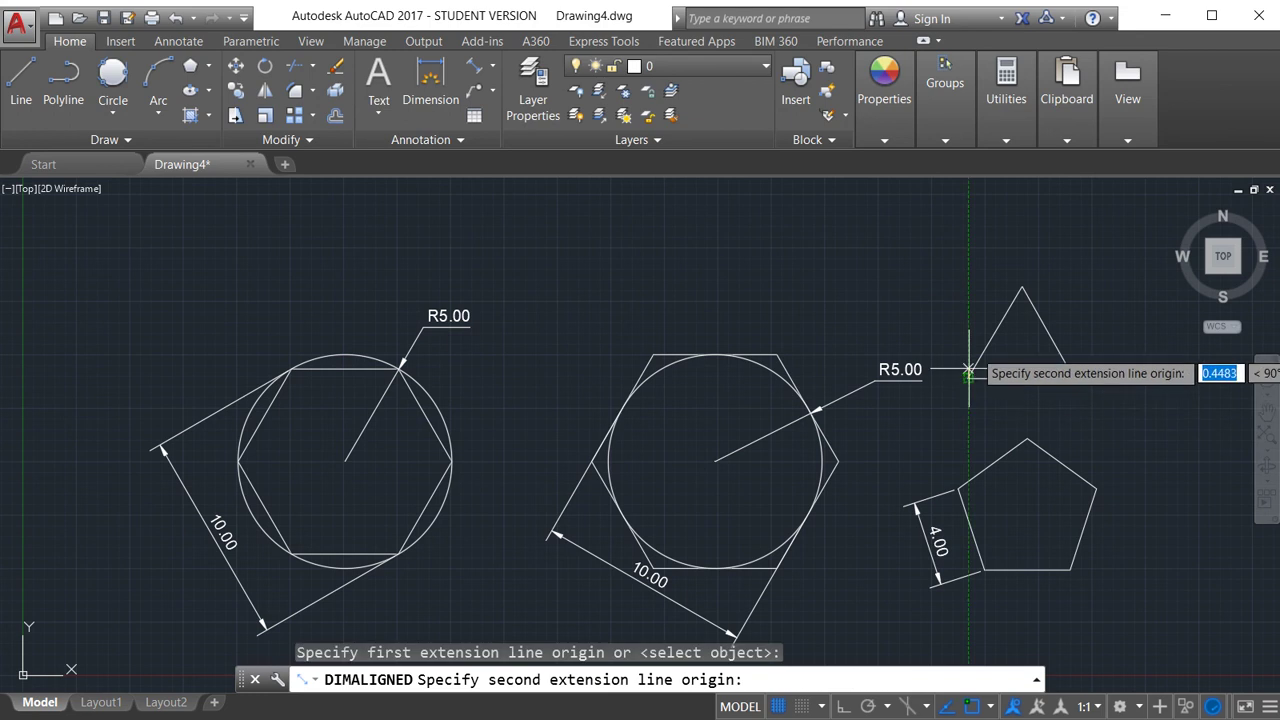
pyautogui.click(1021, 287)
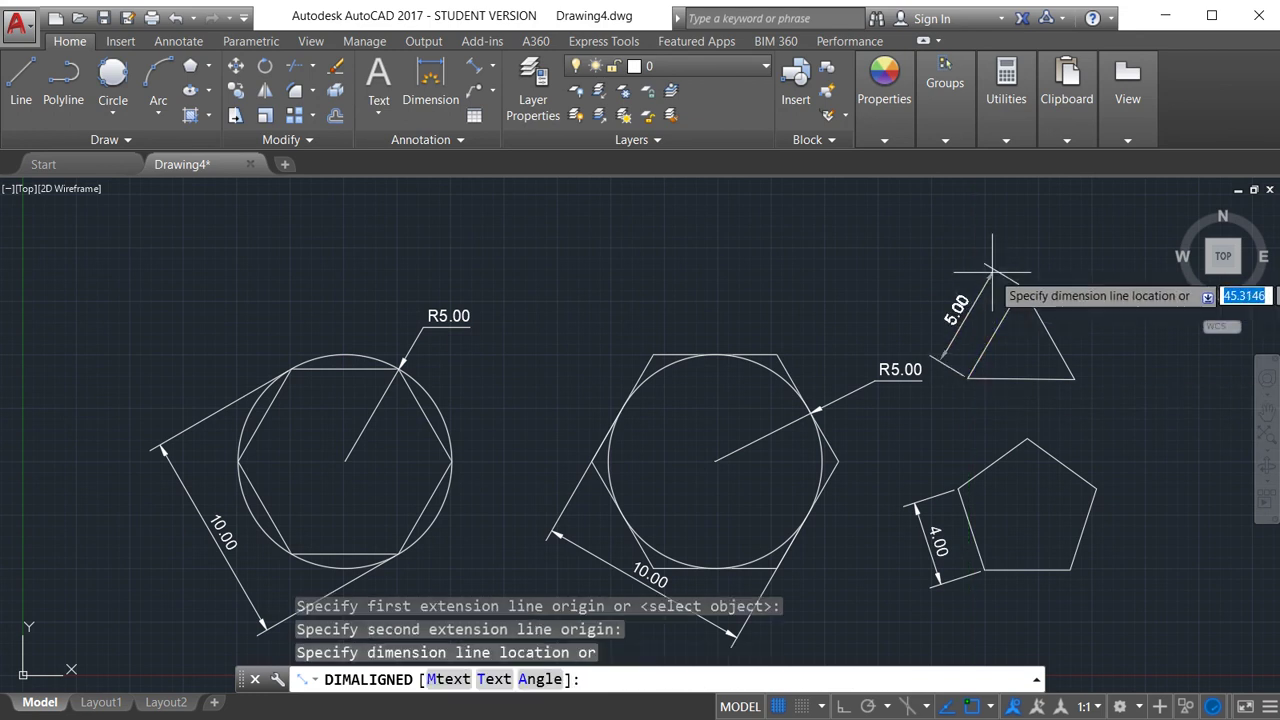
pyautogui.click(992, 270)
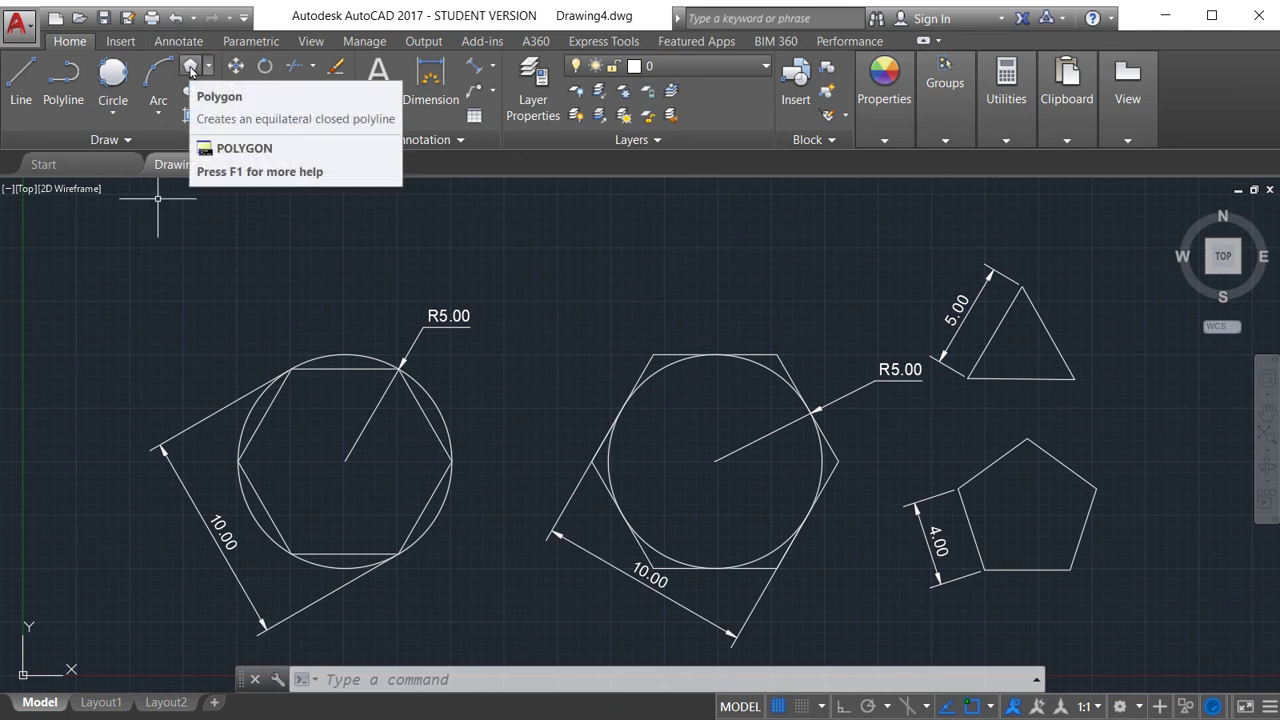
# Step: Draw a four-sided polygon by its Edge option above and left of the left hexagon, with a horizontal bottom edge 5 long
pyautogui.click(190, 67)
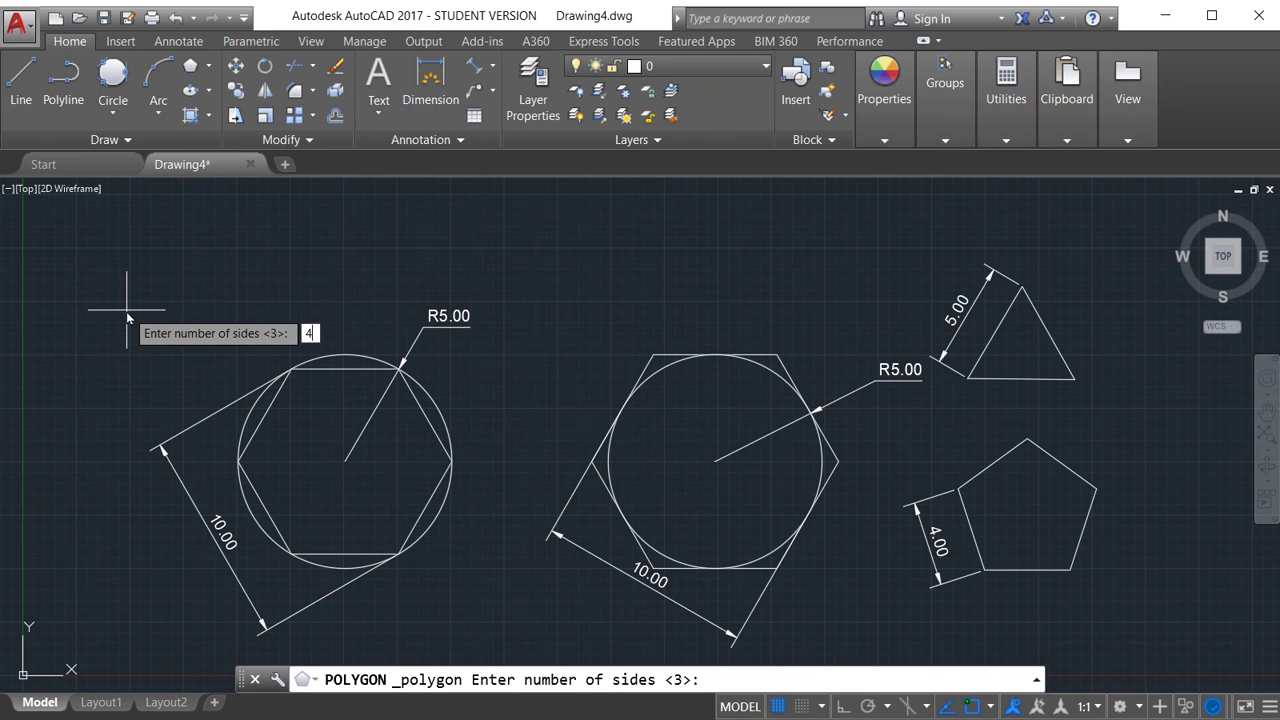
pyautogui.press('Return')
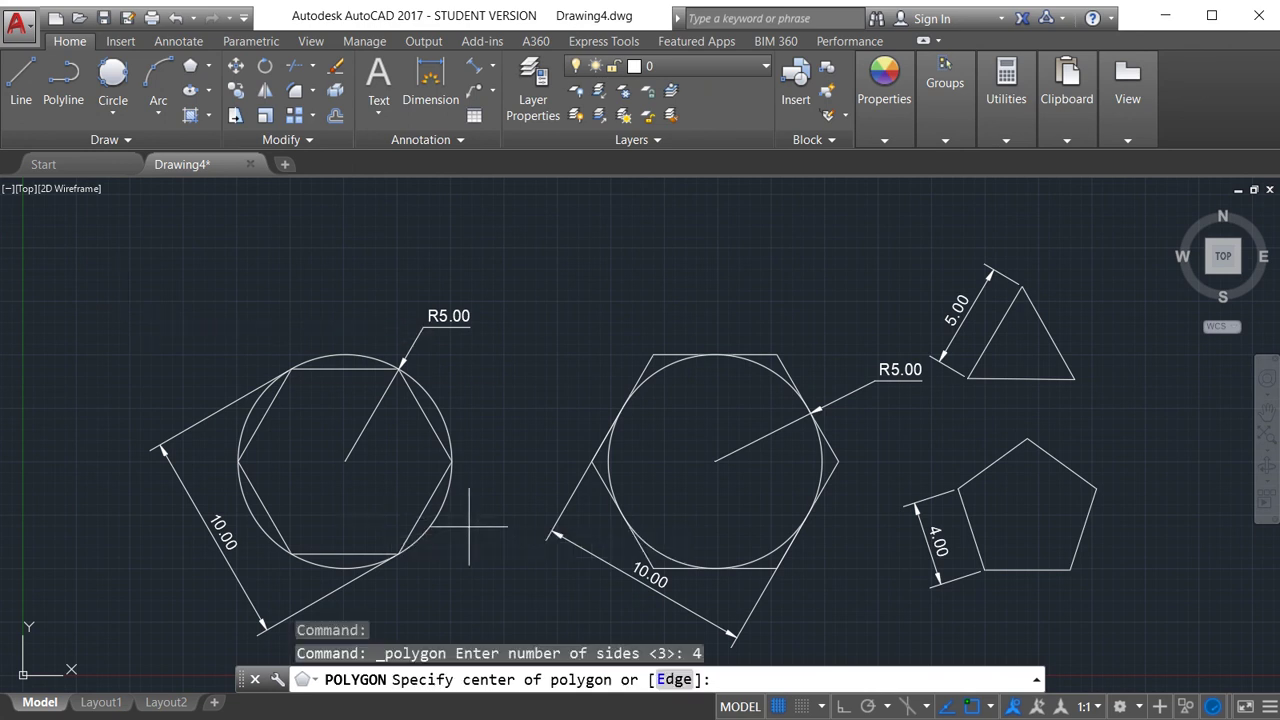
pyautogui.click(674, 680)
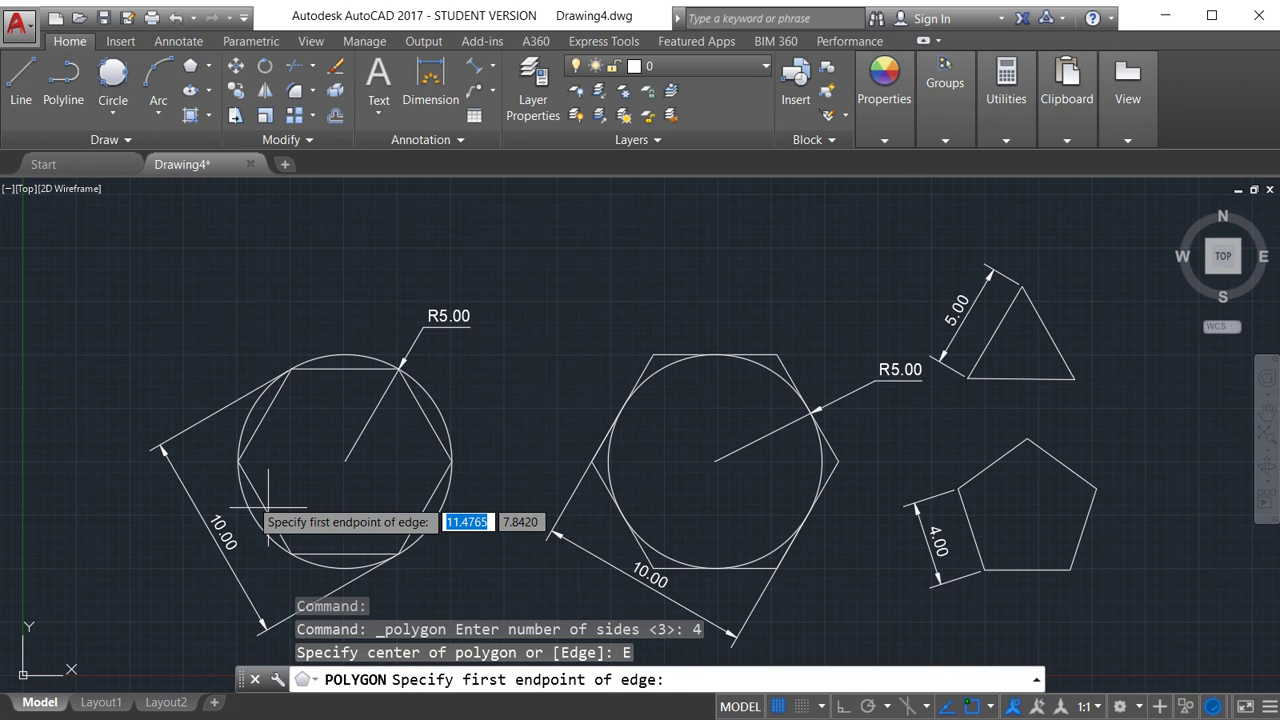
pyautogui.click(69, 368)
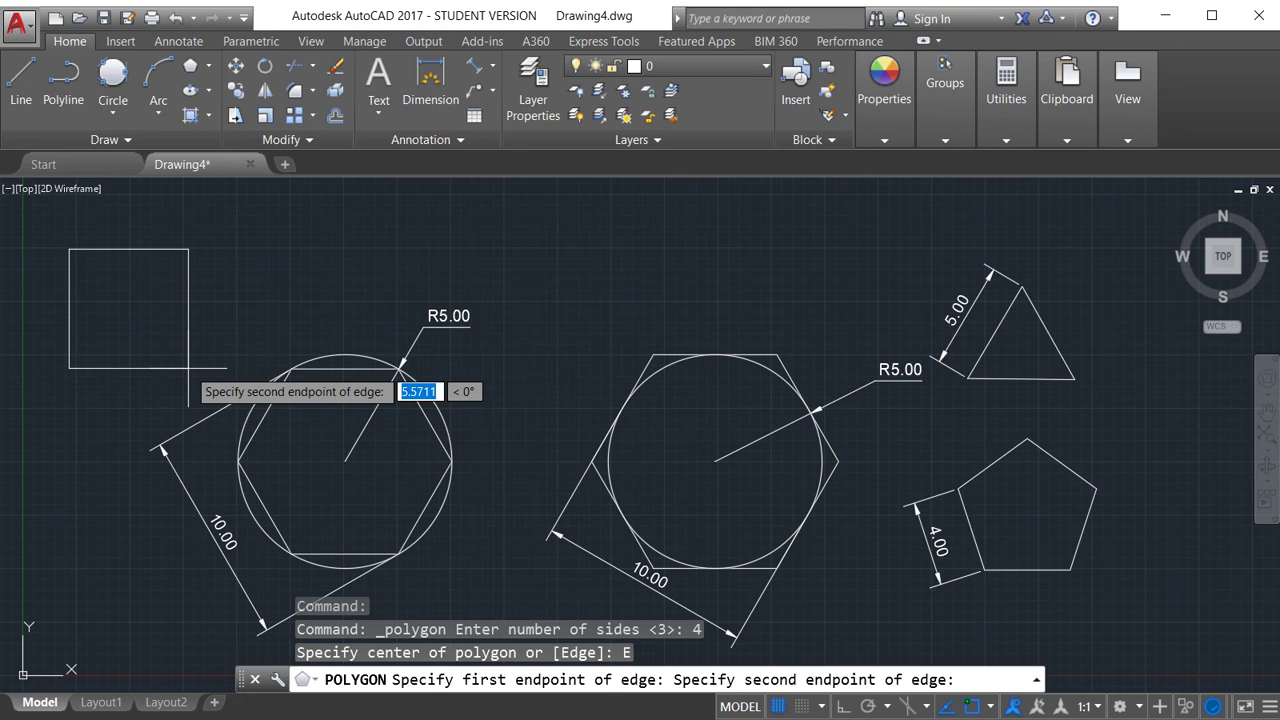
pyautogui.write('5')
pyautogui.press('Return')
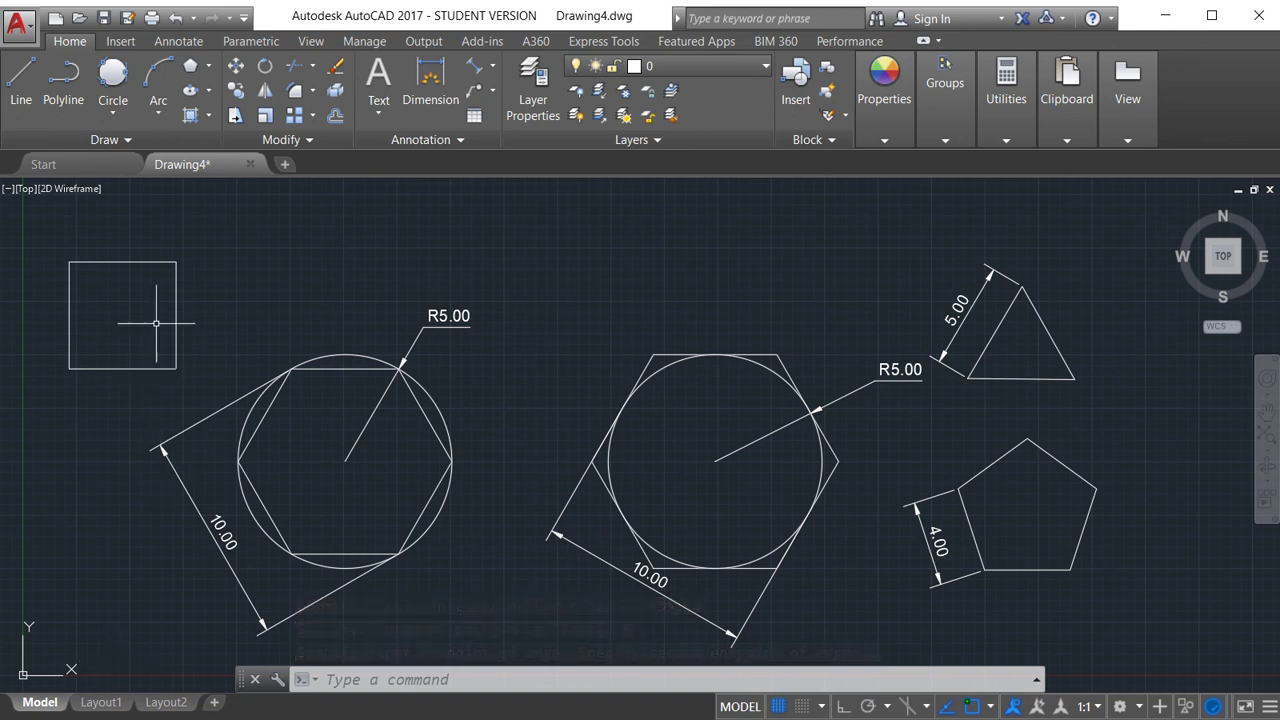
# Step: Add linear dimensions to the square's right side and bottom side, placing each one outside the shape
pyautogui.click(491, 67)
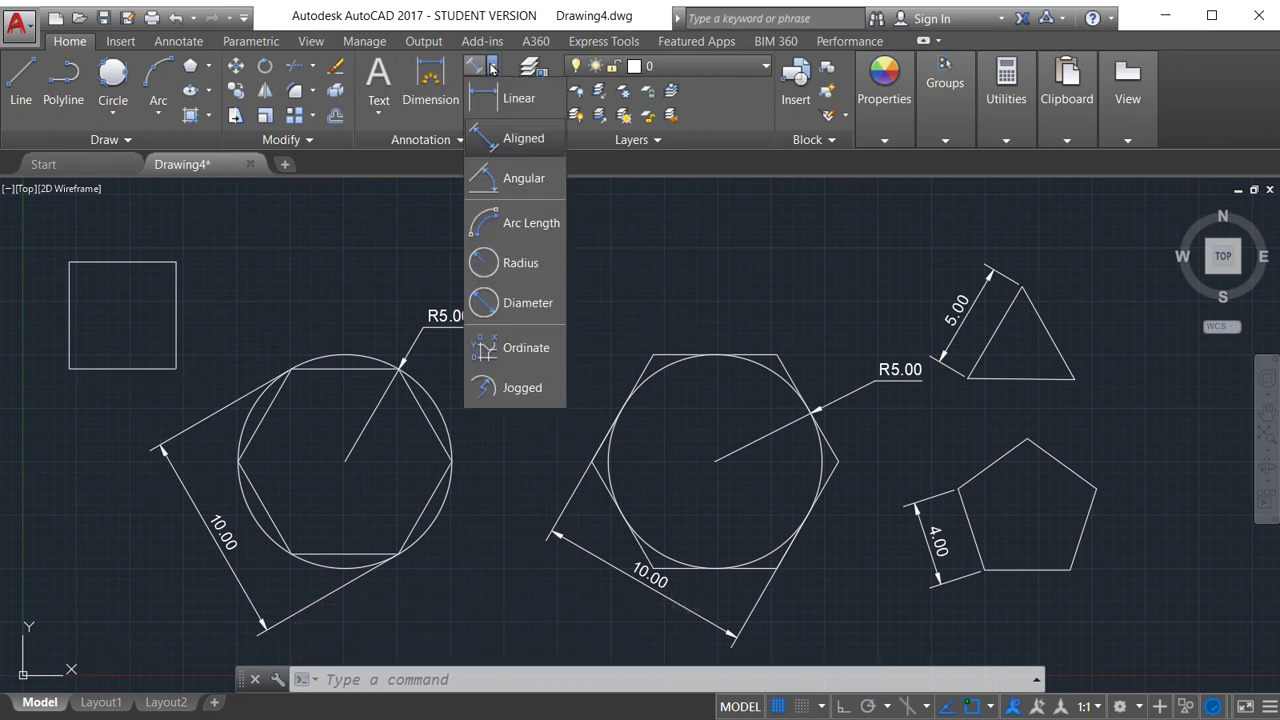
pyautogui.click(508, 99)
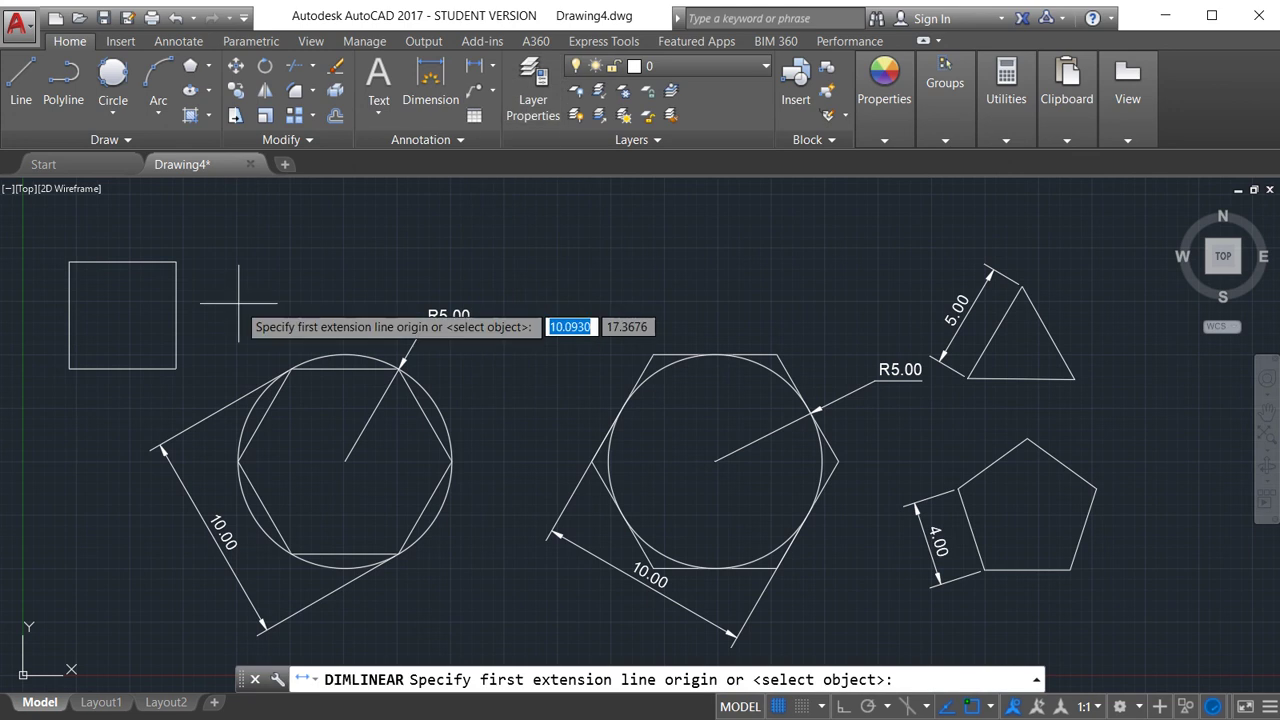
pyautogui.click(176, 262)
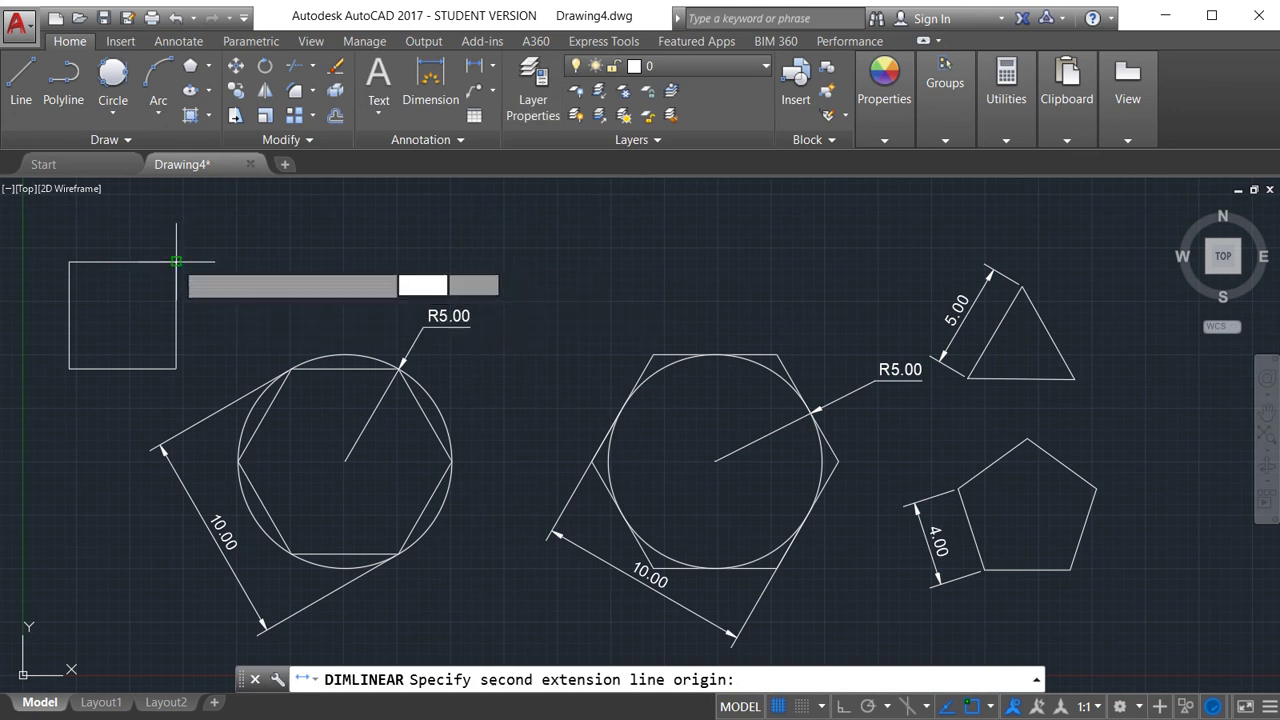
pyautogui.click(176, 368)
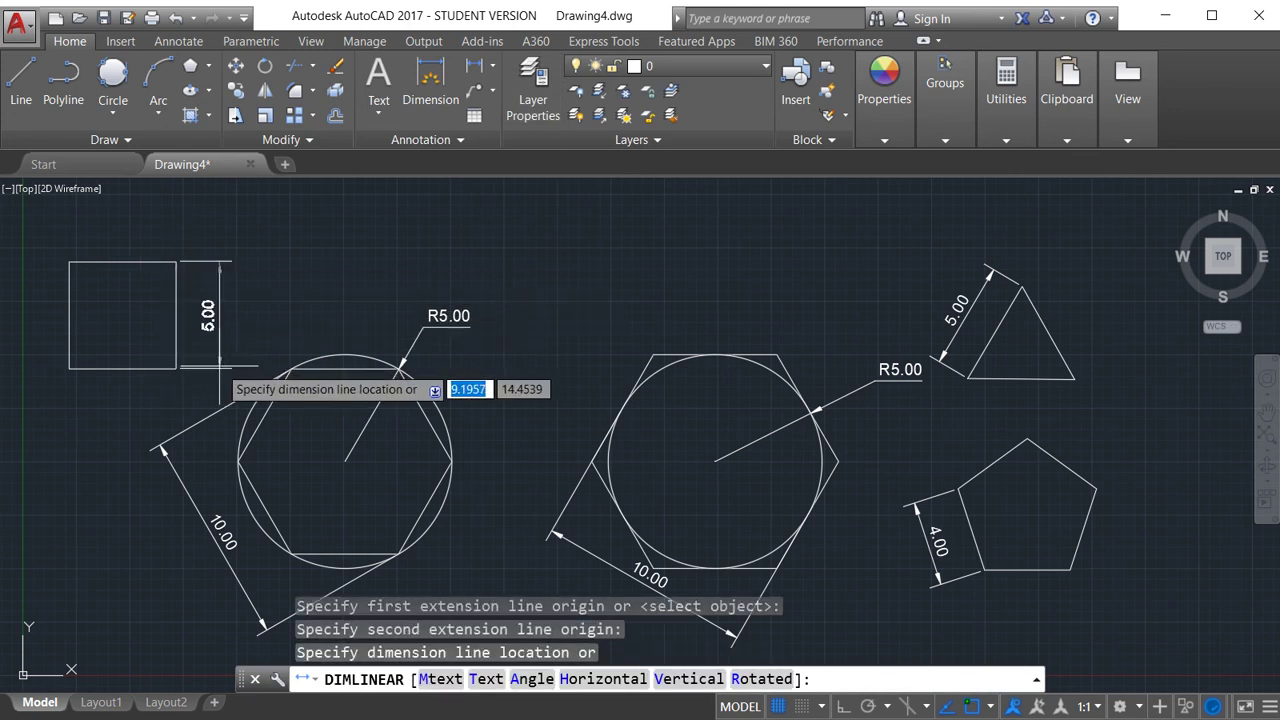
pyautogui.click(220, 366)
pyautogui.press('Return')
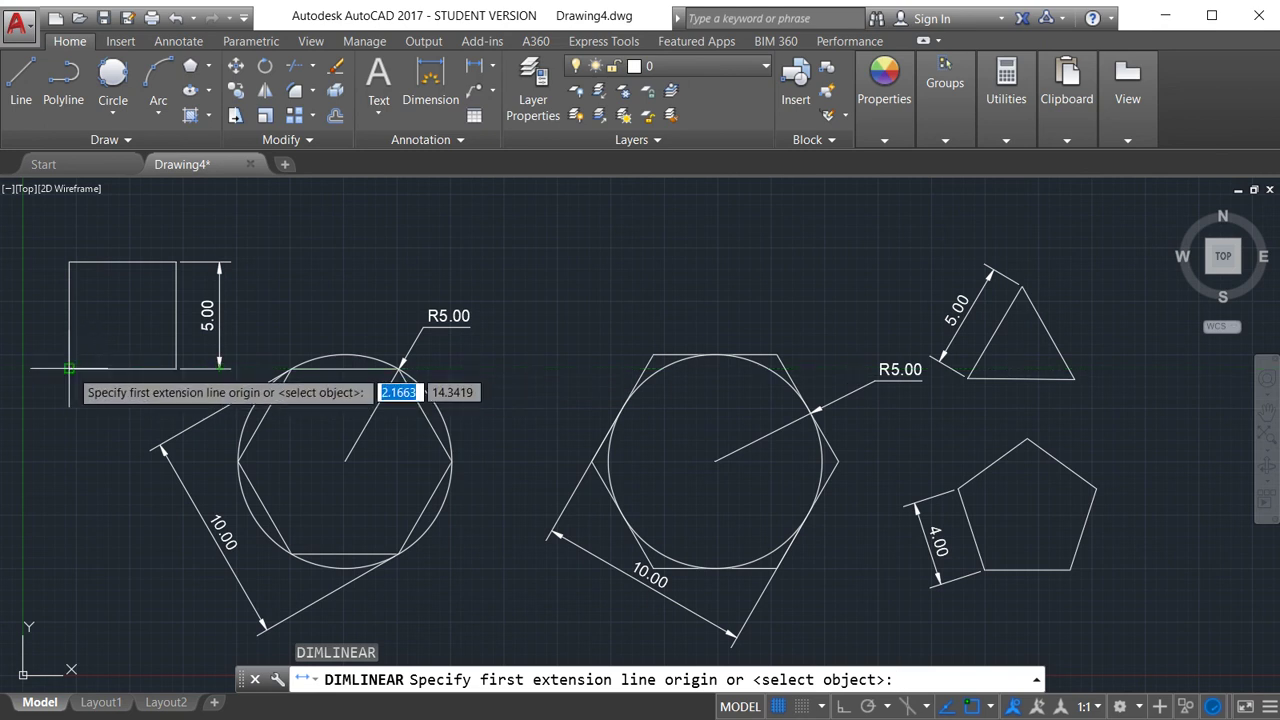
pyautogui.click(69, 369)
pyautogui.click(176, 369)
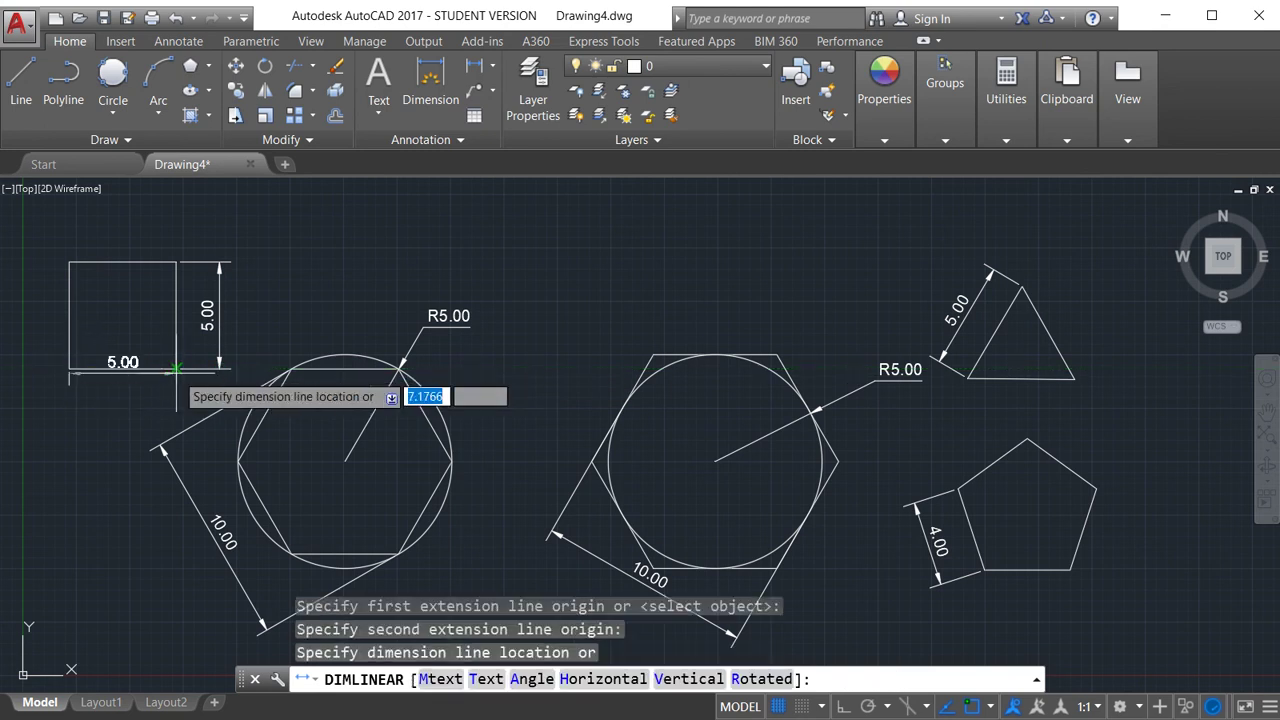
pyautogui.click(176, 404)
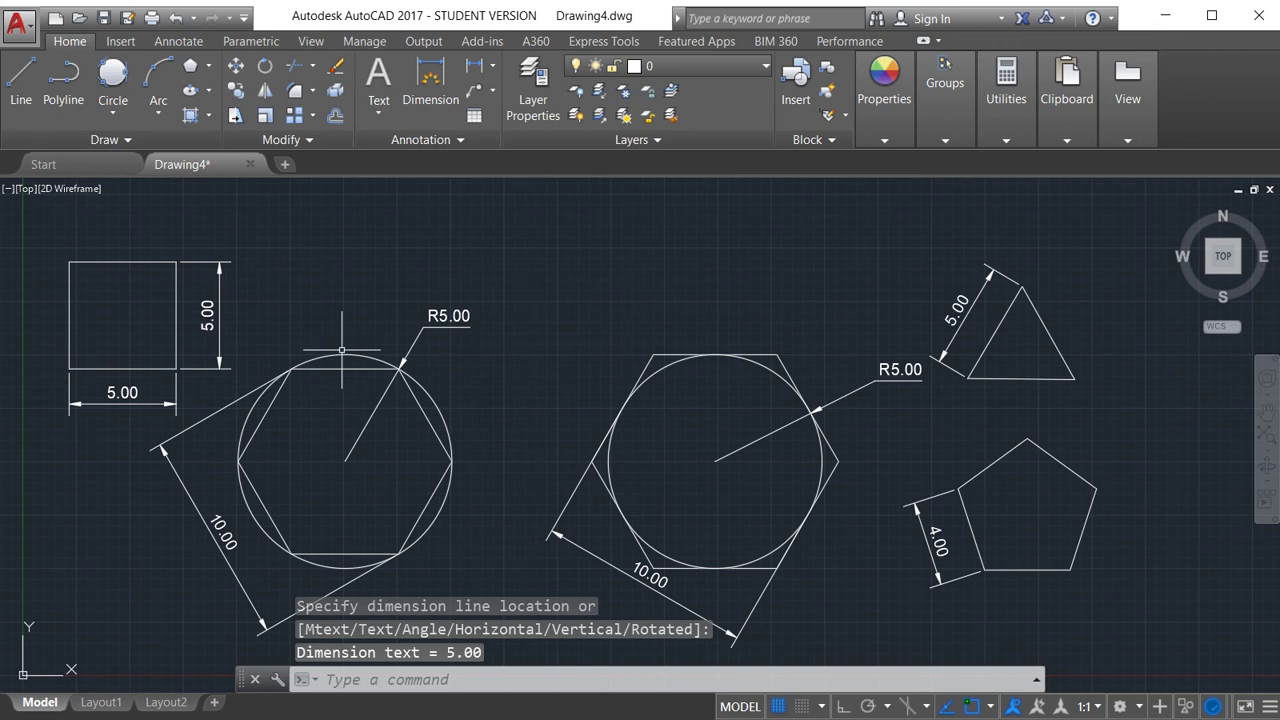